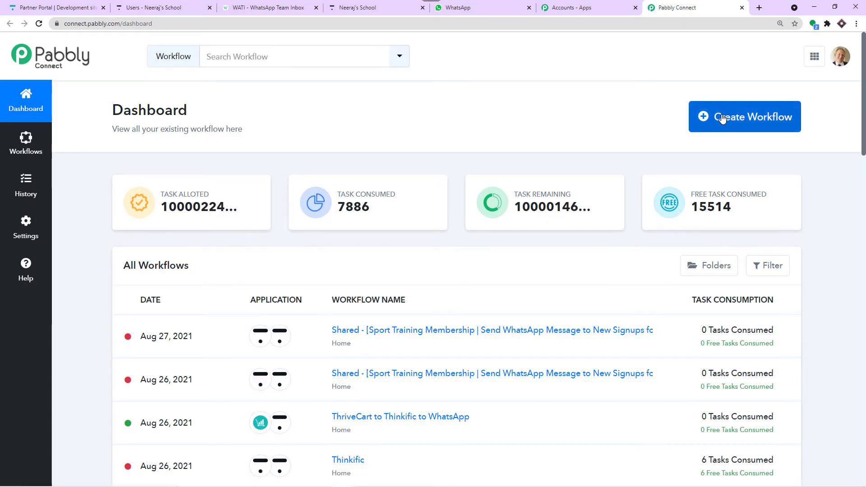
Create a new workflow named 'Thinkific to WhatsApp'
{"action": "left_click", "coordinate": [723, 118]}
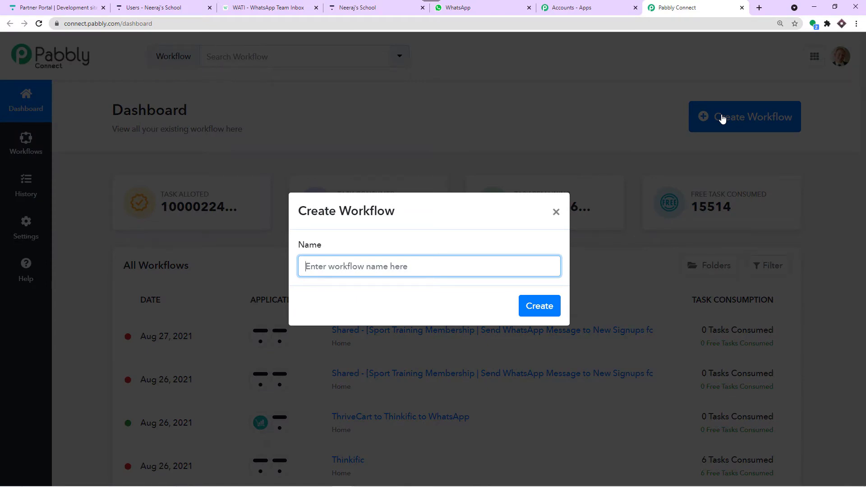
{"action": "type", "text": "Think"}
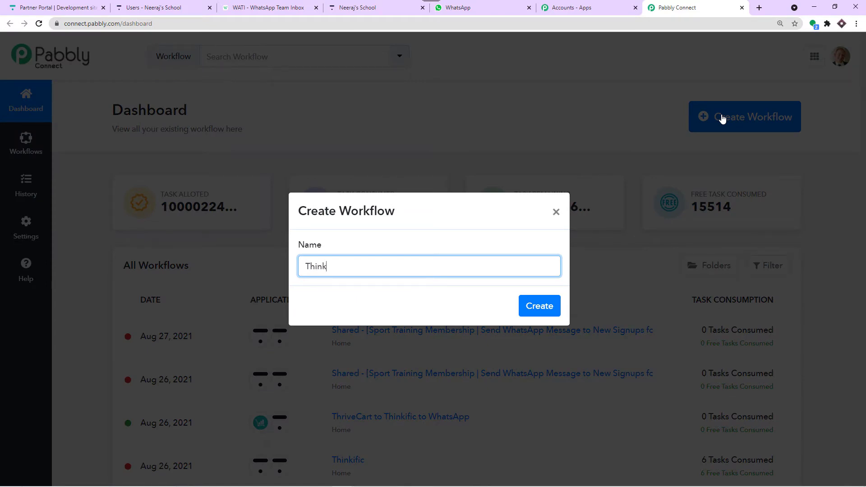
{"action": "type", "text": "ific to WhatsApp"}
{"action": "left_click", "coordinate": [537, 307]}
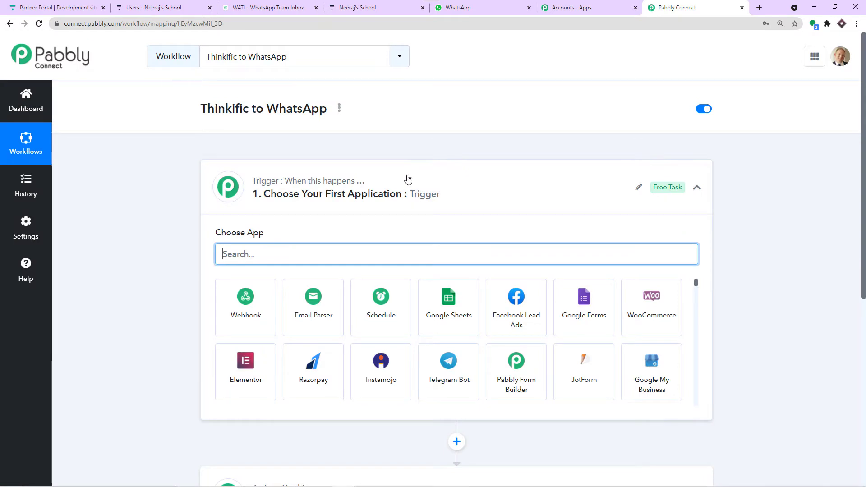
Set the trigger app to Thinkific with the Enrollment Created event and view its webhook URL
{"action": "left_click", "coordinate": [408, 180]}
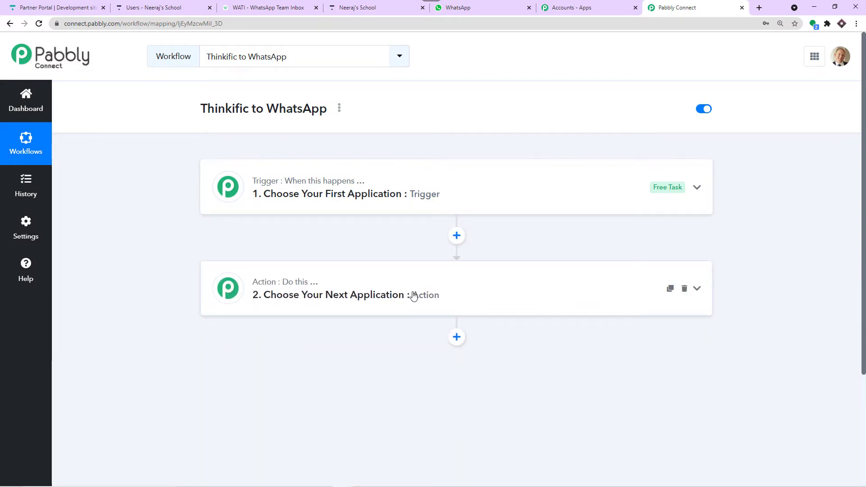
{"action": "left_click", "coordinate": [423, 195]}
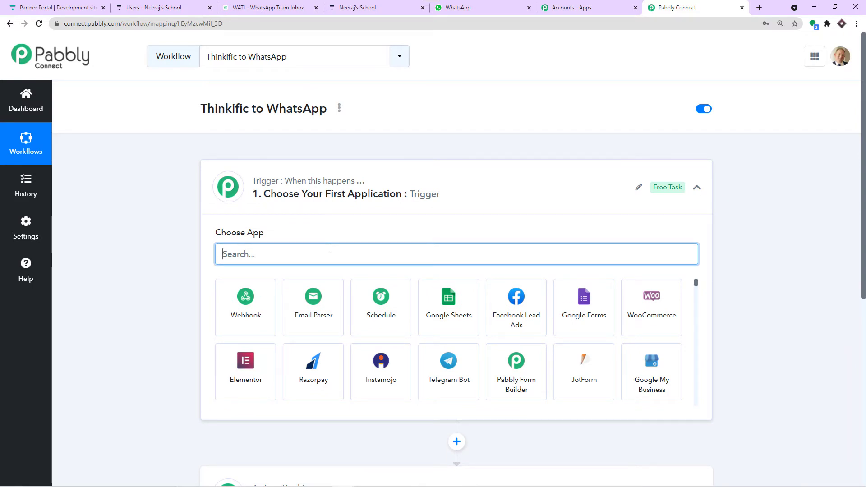
{"action": "type", "text": "thi"}
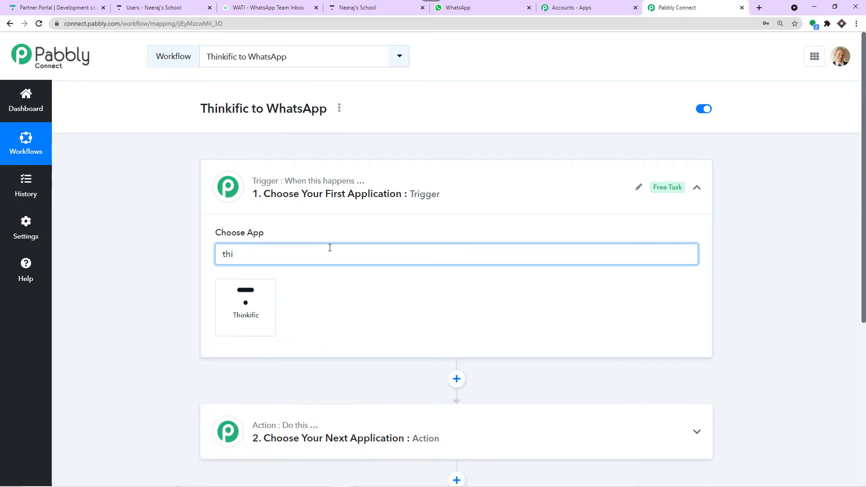
{"action": "left_click", "coordinate": [270, 308]}
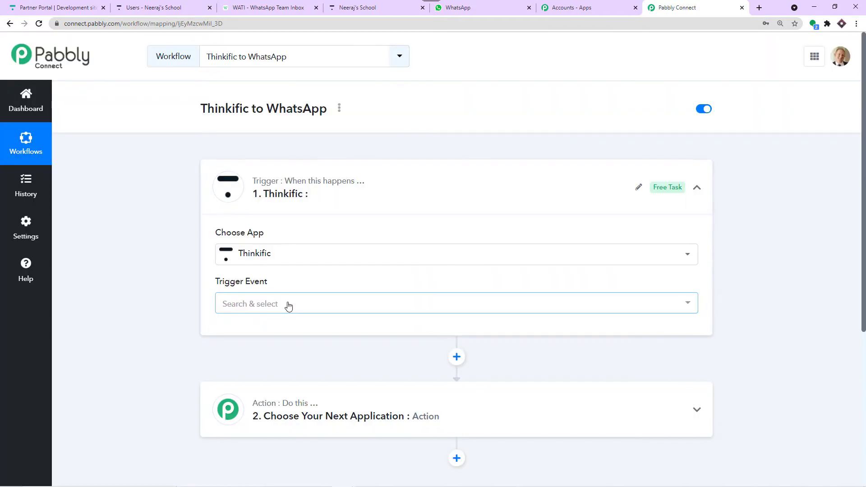
{"action": "left_click", "coordinate": [288, 306]}
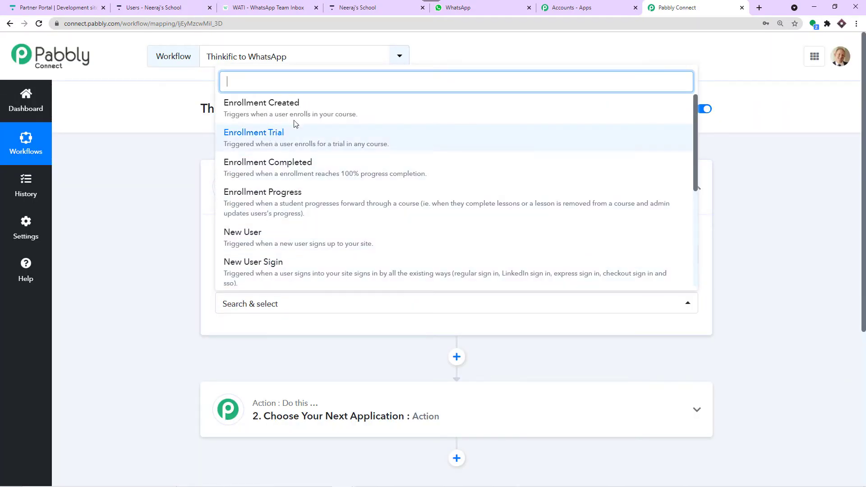
{"action": "left_click", "coordinate": [312, 110]}
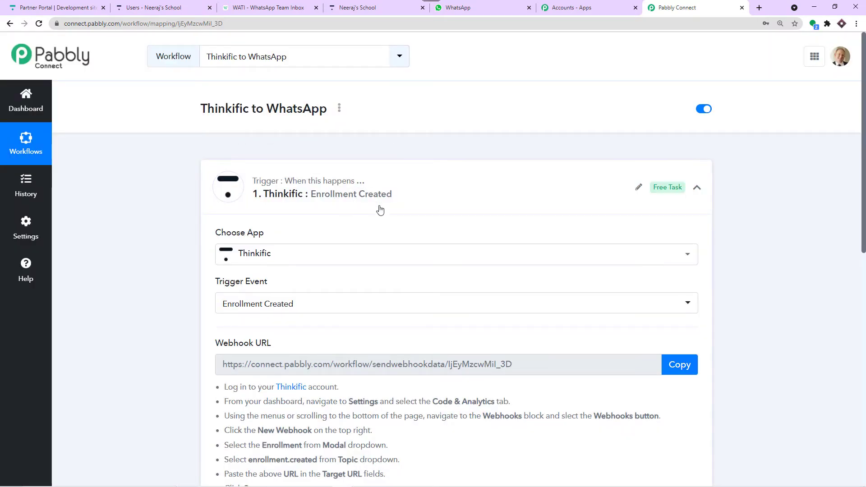
{"action": "scroll", "coordinate": [380, 210], "scroll_direction": "down", "scroll_amount": 2}
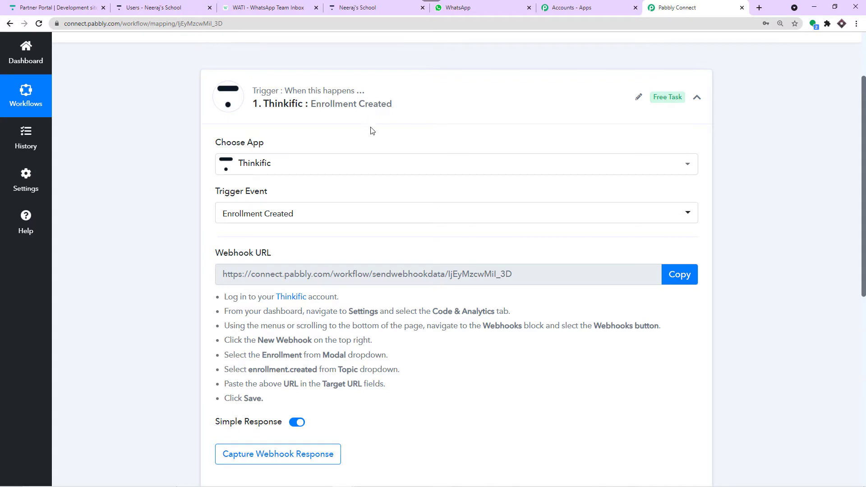
{"action": "scroll", "coordinate": [369, 130], "scroll_direction": "down", "scroll_amount": 1}
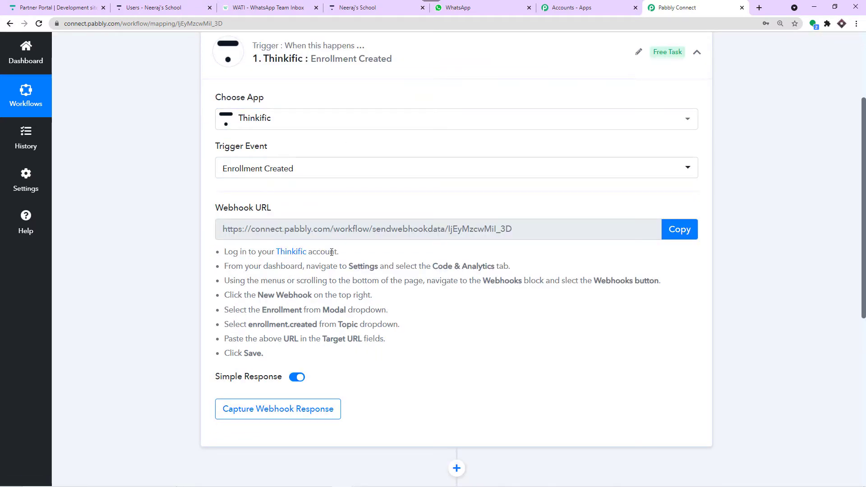
In the Thinkific admin, open Settings and the Code & analytics section
{"action": "left_click", "coordinate": [186, 3]}
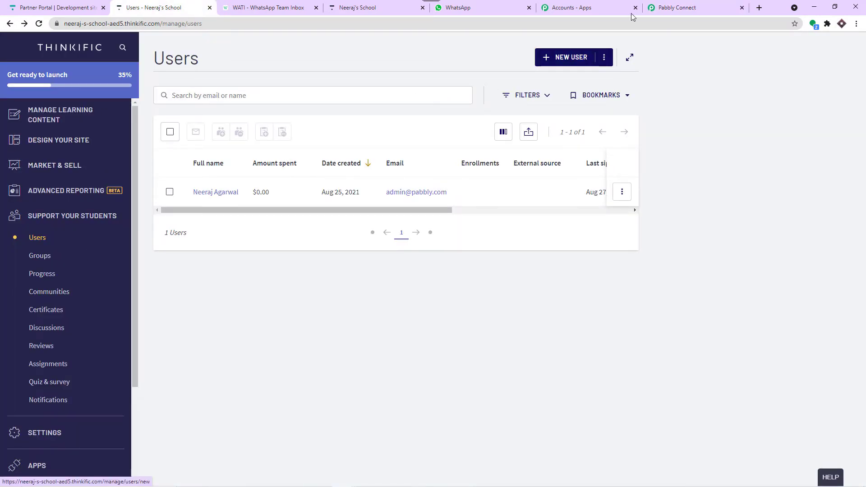
{"action": "left_click", "coordinate": [672, 8]}
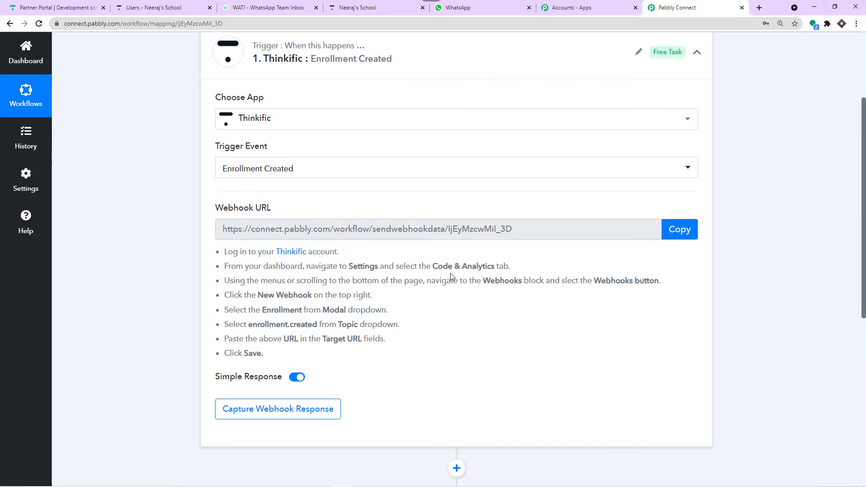
{"action": "left_click", "coordinate": [165, 6]}
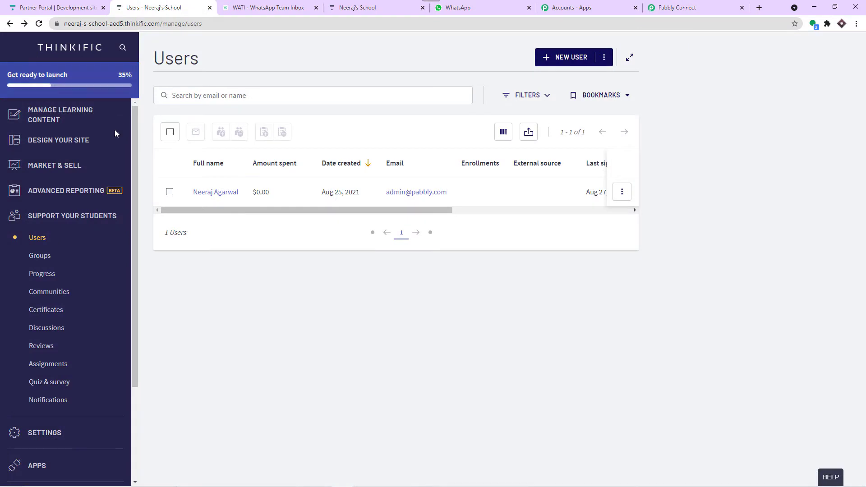
{"action": "left_click", "coordinate": [60, 434]}
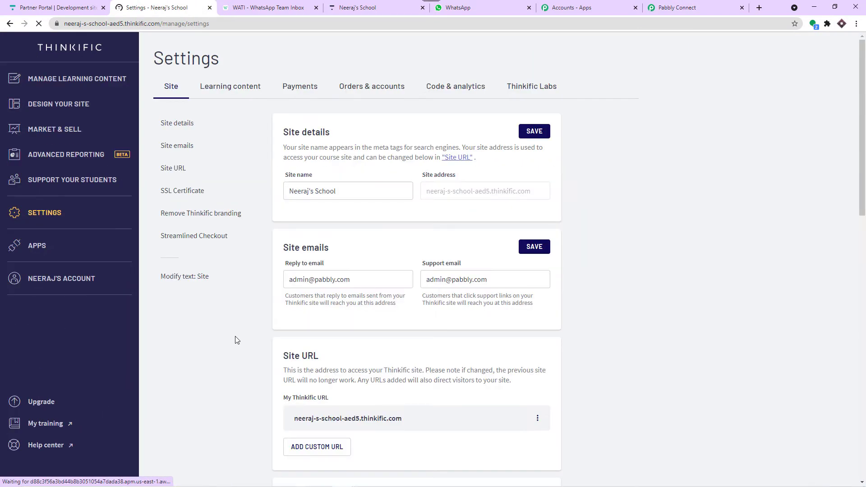
{"action": "left_click", "coordinate": [469, 92]}
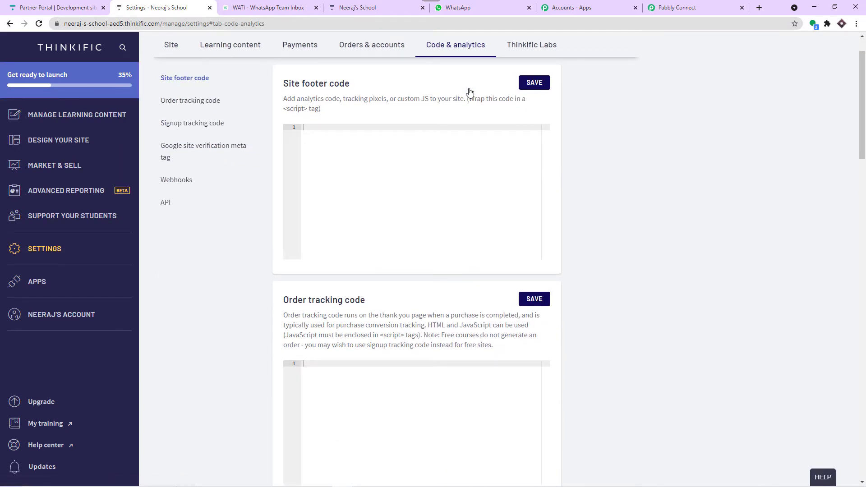
{"action": "left_click", "coordinate": [666, 8]}
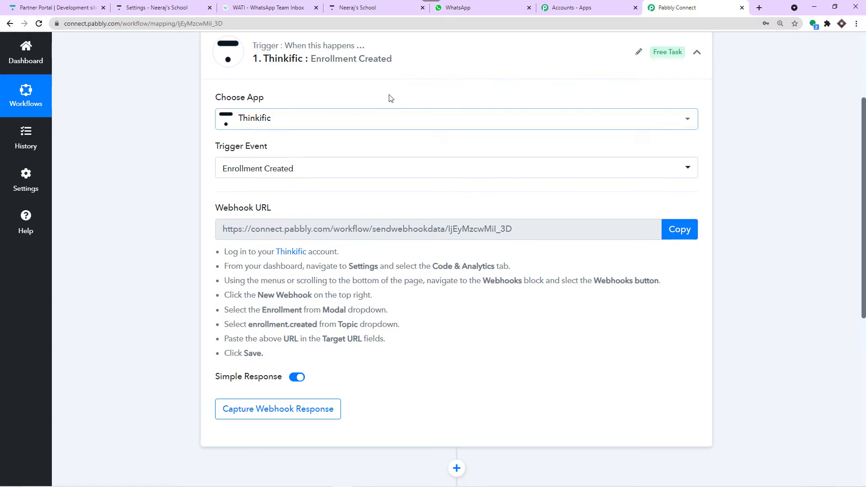
Open the Webhooks management page and start a new webhook
{"action": "left_click", "coordinate": [159, 13]}
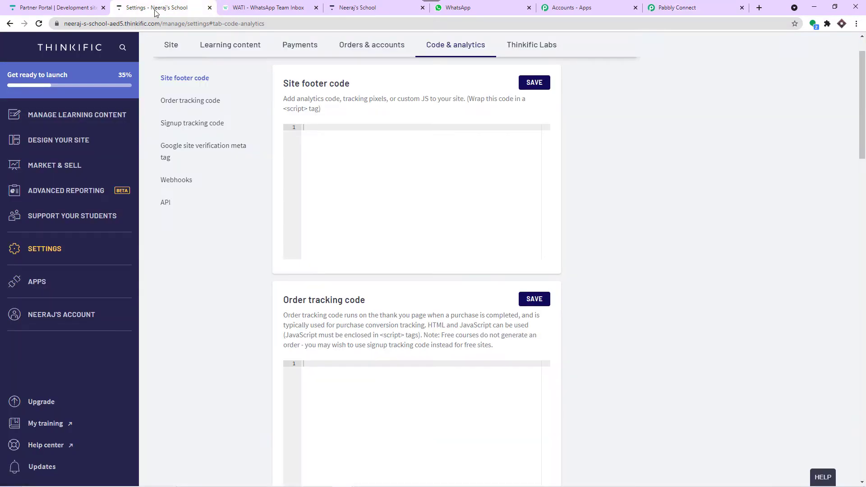
{"action": "left_click", "coordinate": [166, 184]}
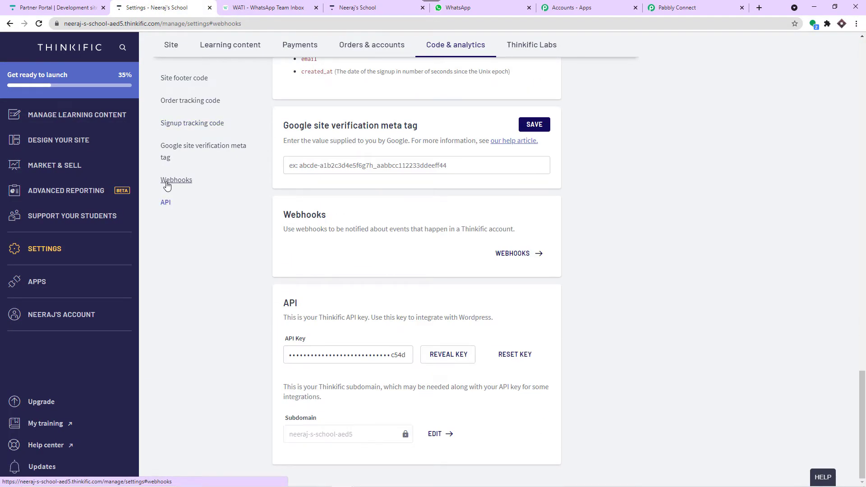
{"action": "left_click", "coordinate": [518, 254]}
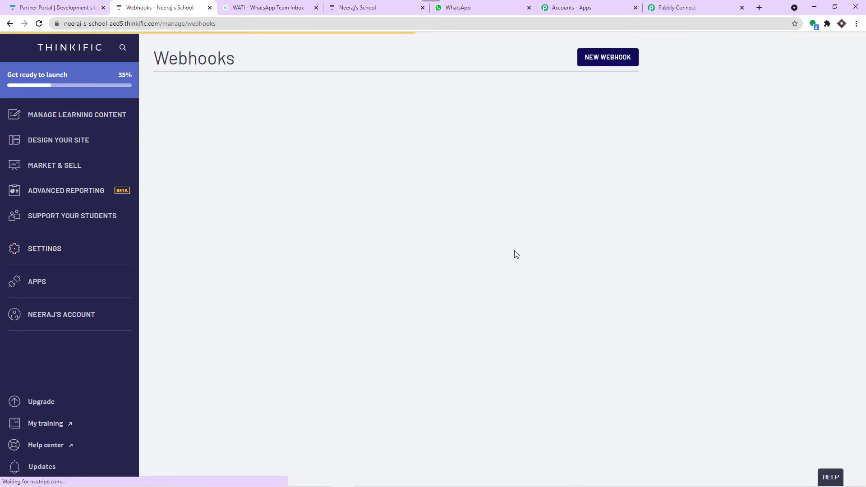
{"action": "left_click", "coordinate": [690, 8]}
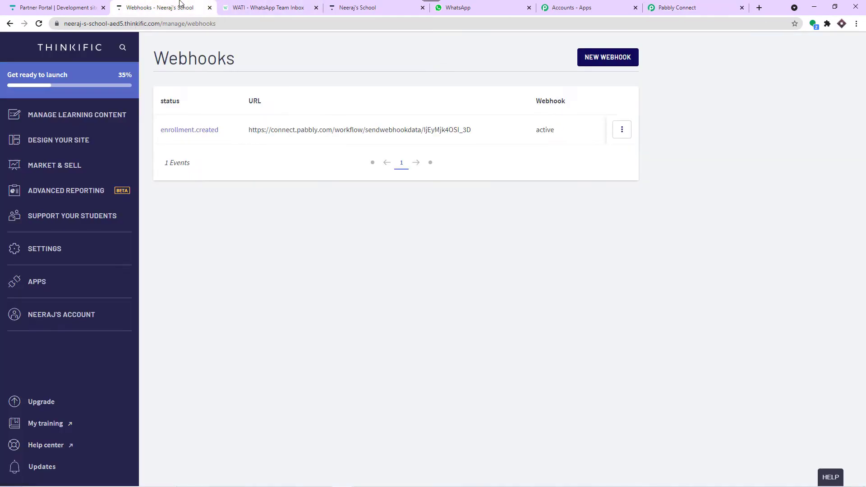
{"action": "left_click", "coordinate": [183, 6]}
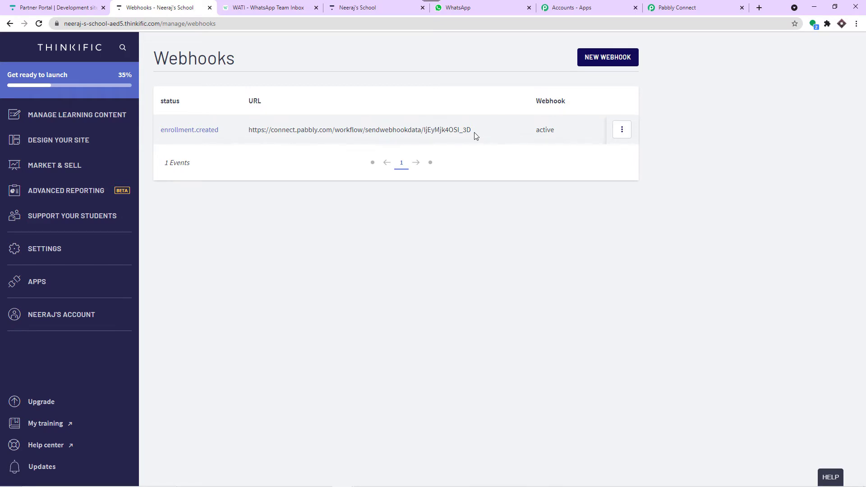
{"action": "left_click", "coordinate": [591, 58]}
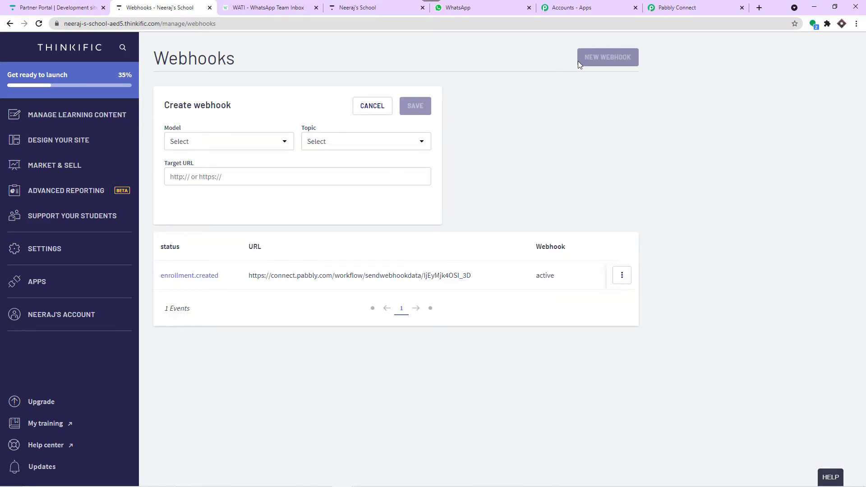
Set the new webhook's model to Enrollment and topic to enrollment.created
{"action": "left_click", "coordinate": [696, 6]}
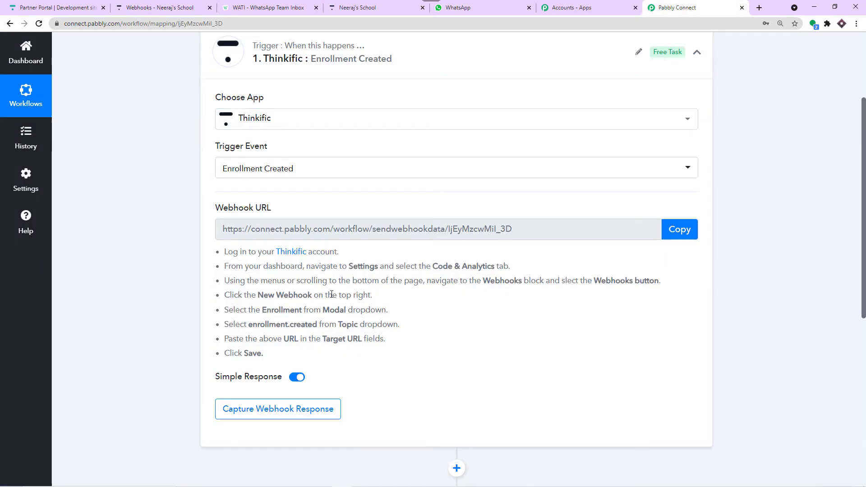
{"action": "scroll", "coordinate": [327, 298], "scroll_direction": "down", "scroll_amount": 1}
{"action": "scroll", "coordinate": [327, 298], "scroll_direction": "down", "scroll_amount": 1}
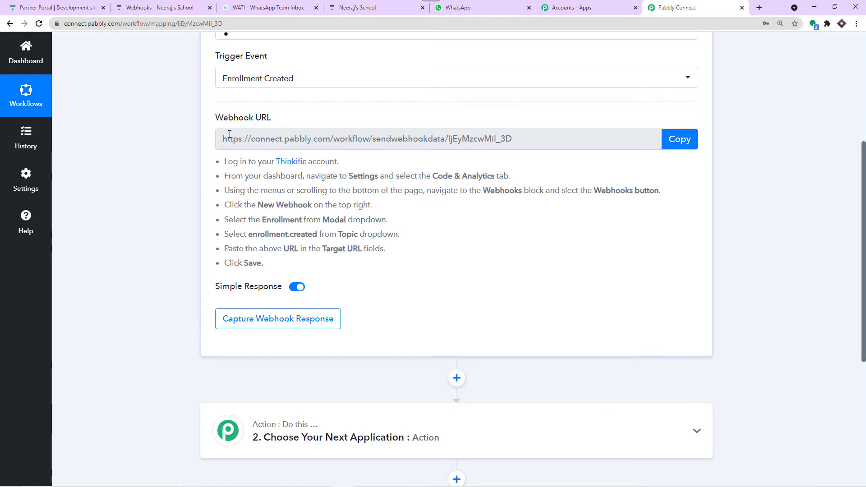
{"action": "left_click", "coordinate": [166, 8]}
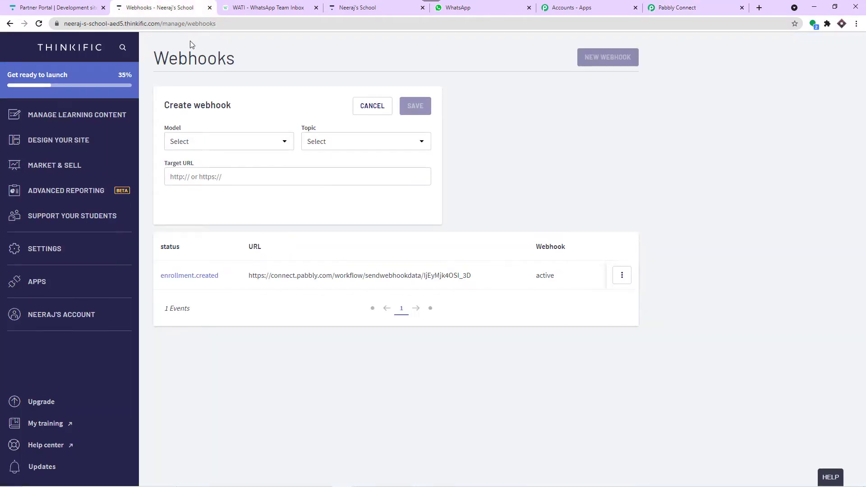
{"action": "left_click", "coordinate": [212, 148]}
{"action": "left_click", "coordinate": [206, 169]}
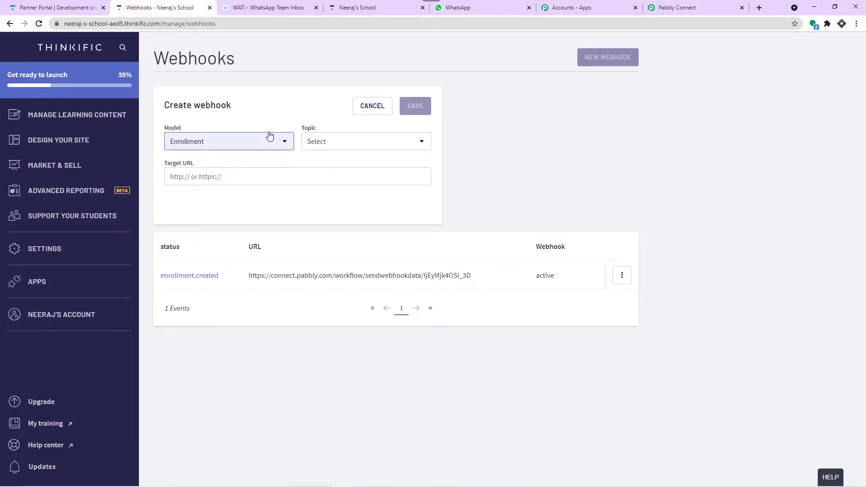
{"action": "left_click", "coordinate": [675, 7]}
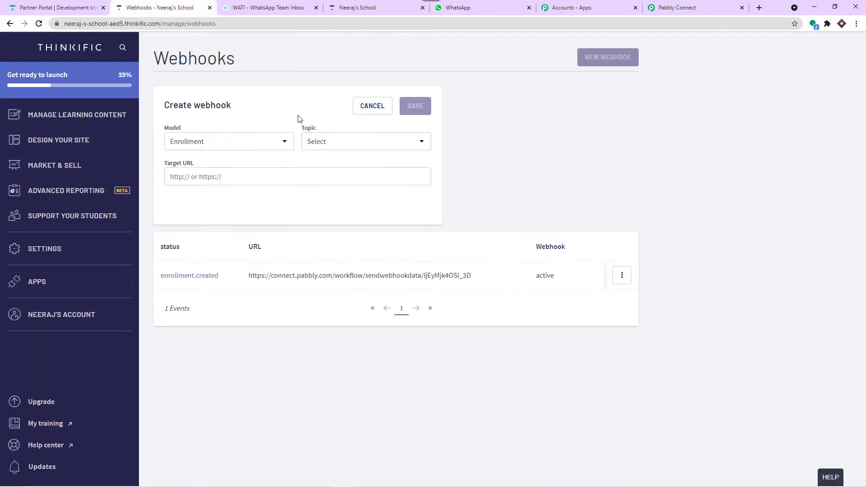
{"action": "left_click", "coordinate": [158, 8]}
{"action": "left_click", "coordinate": [324, 147]}
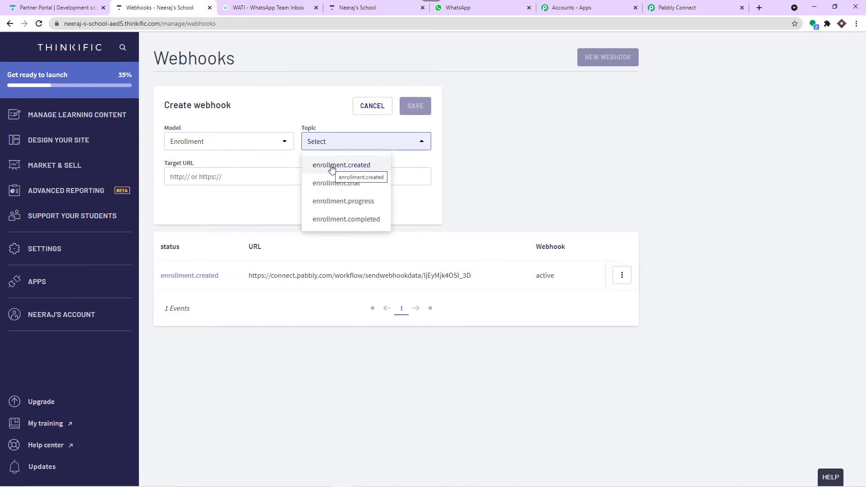
{"action": "left_click", "coordinate": [332, 168]}
Paste the Pabbly Connect webhook URL as the Target URL and save the webhook
{"action": "left_click", "coordinate": [672, 7]}
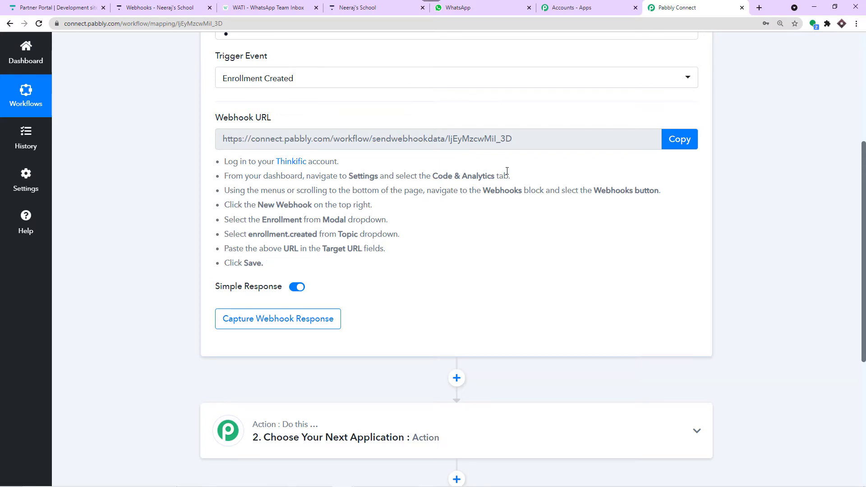
{"action": "left_click", "coordinate": [688, 140]}
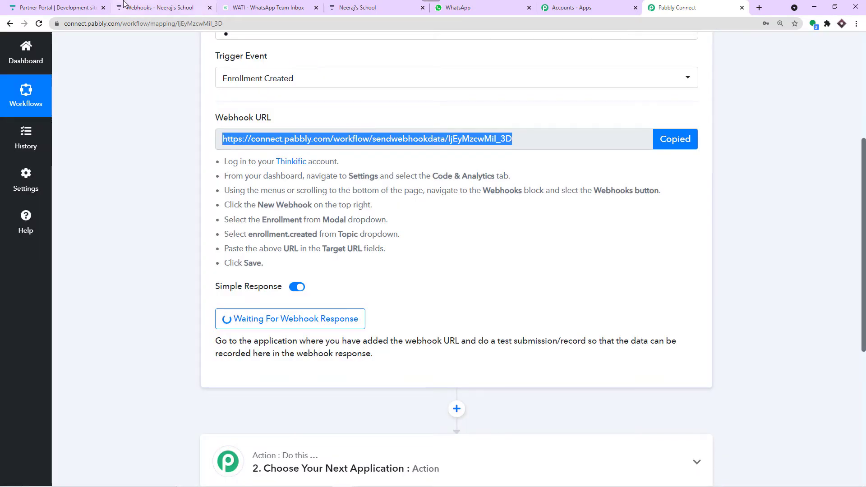
{"action": "left_click", "coordinate": [149, 8]}
{"action": "left_click", "coordinate": [173, 175]}
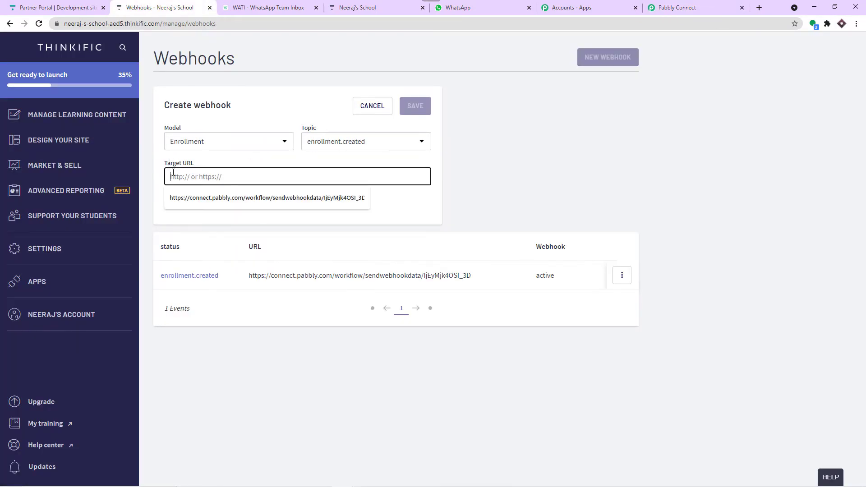
{"action": "key", "text": "ctrl+v"}
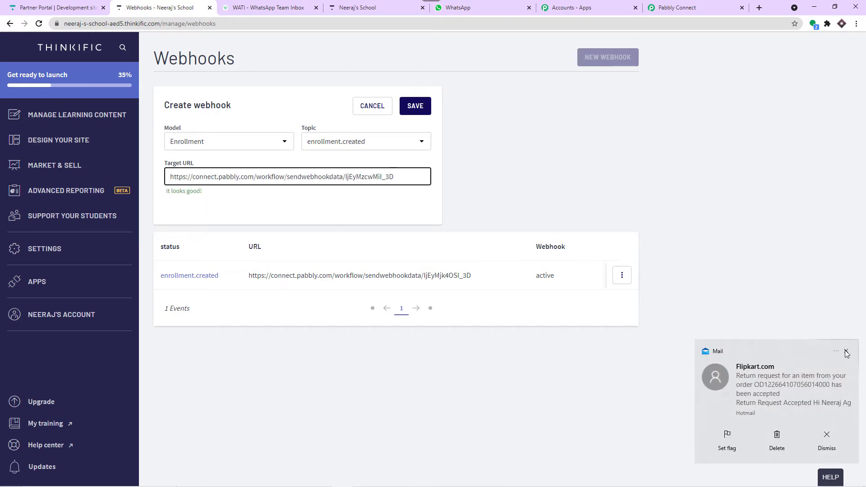
{"action": "left_click", "coordinate": [848, 353]}
{"action": "left_click", "coordinate": [695, 8]}
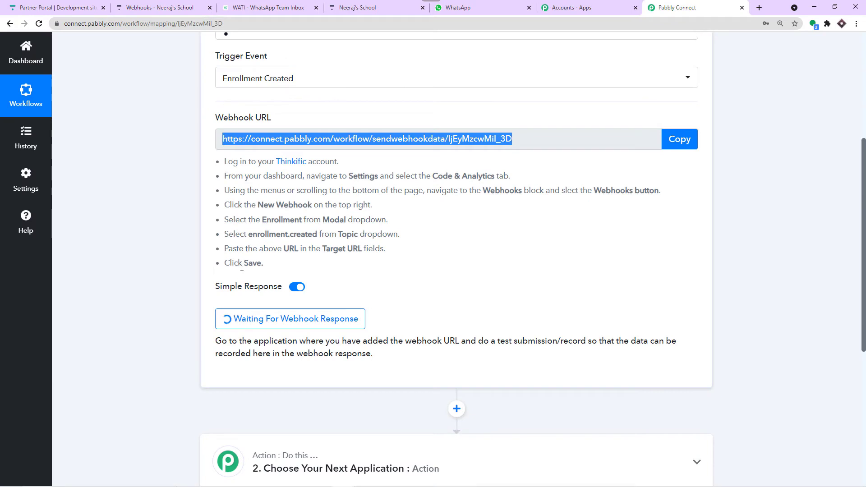
{"action": "left_click", "coordinate": [176, 8]}
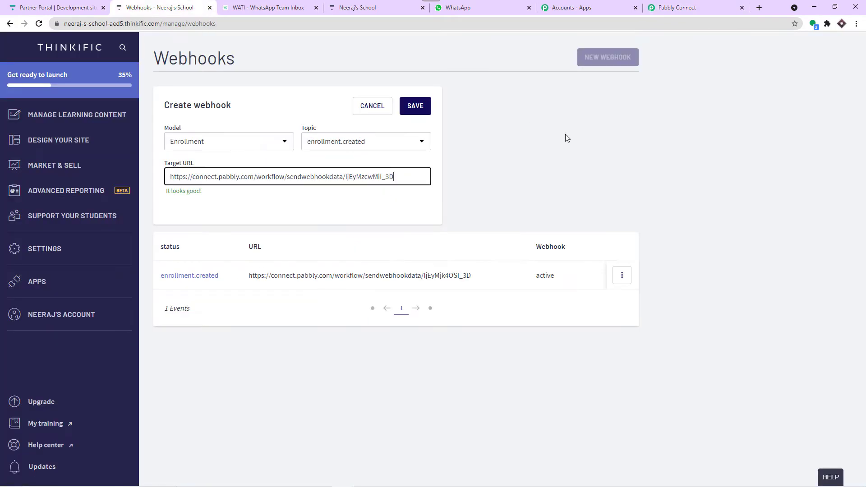
{"action": "left_click", "coordinate": [426, 113]}
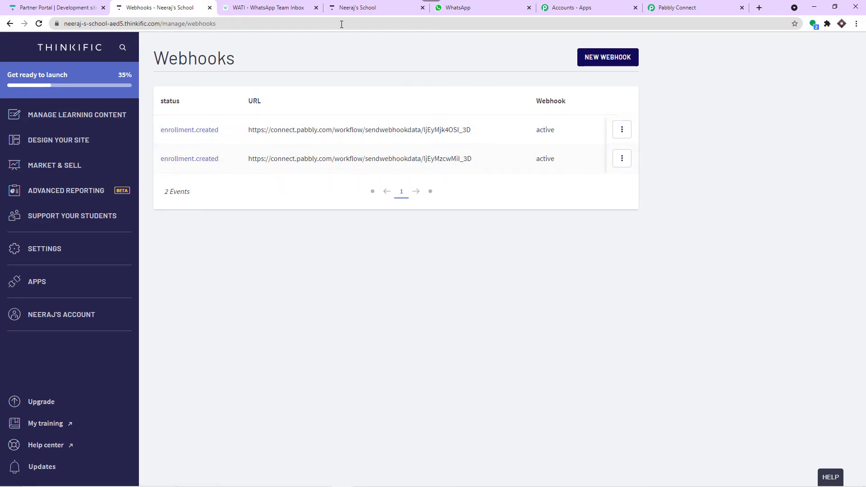
Copy the school's web address from the Thinkific address bar
{"action": "left_click", "coordinate": [678, 8]}
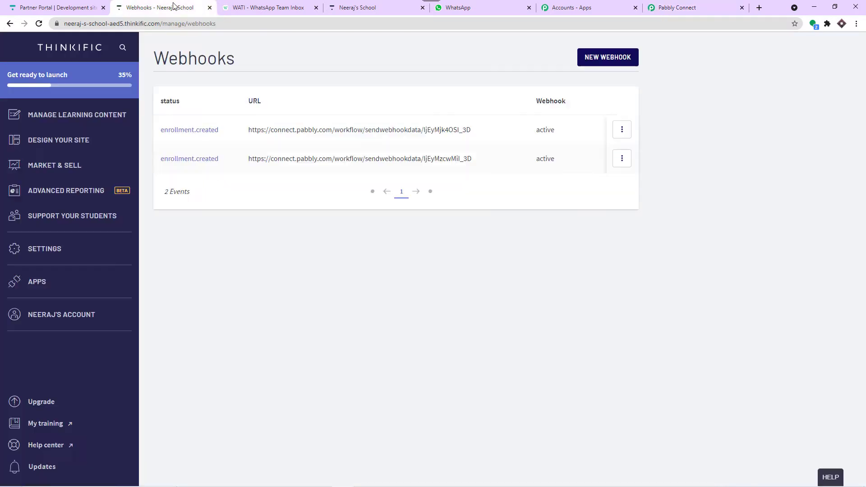
{"action": "left_click", "coordinate": [176, 8]}
{"action": "left_click", "coordinate": [163, 24]}
{"action": "right_click", "coordinate": [97, 22]}
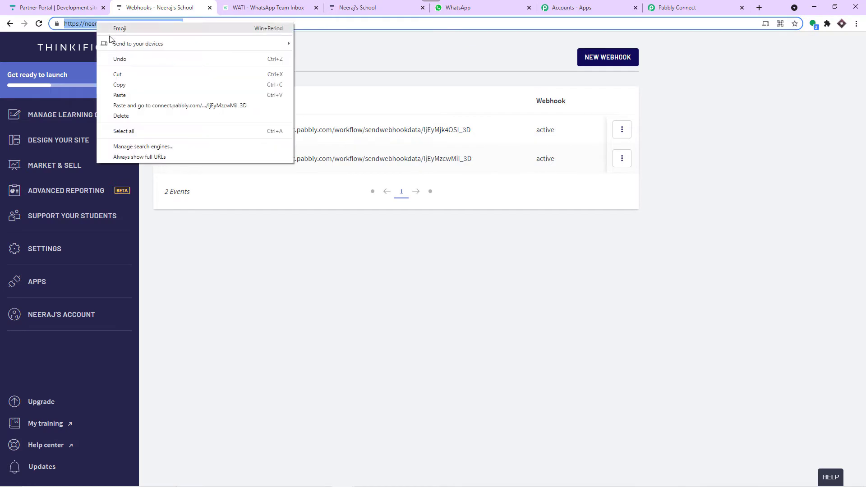
{"action": "left_click", "coordinate": [130, 84]}
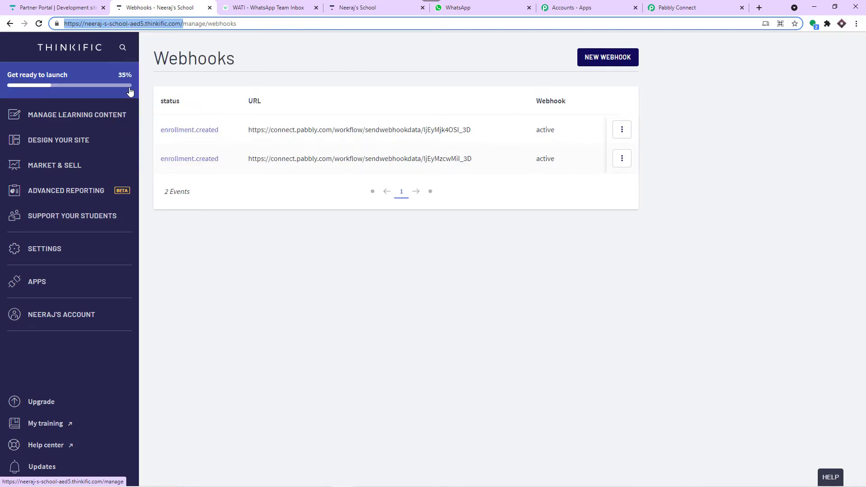
Load the school site in an Incognito window, zoom in, and open Sport Training Membership
{"action": "key", "text": "ctrl+shift+n"}
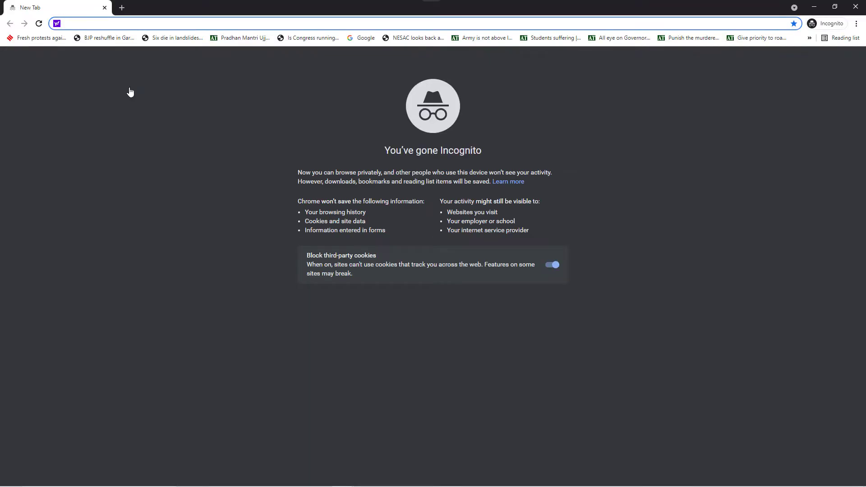
{"action": "key", "text": "ctrl+v"}
{"action": "key", "text": "Return"}
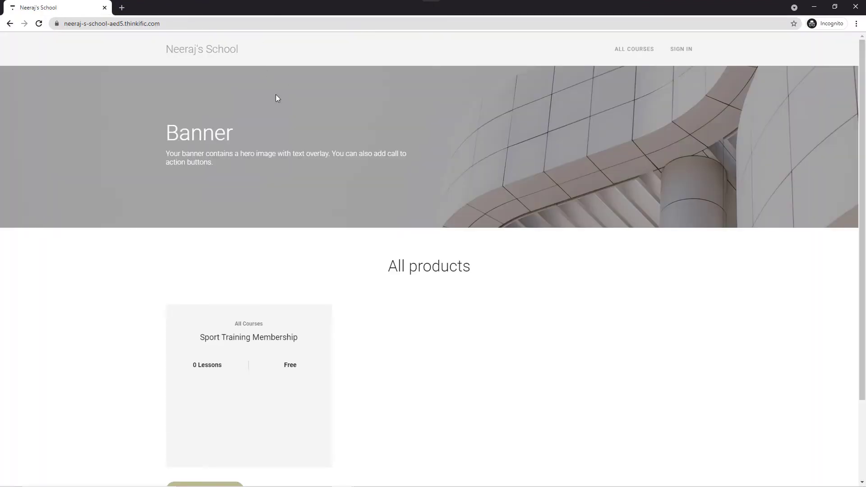
{"action": "scroll", "coordinate": [437, 167], "scroll_direction": "down", "scroll_amount": 3}
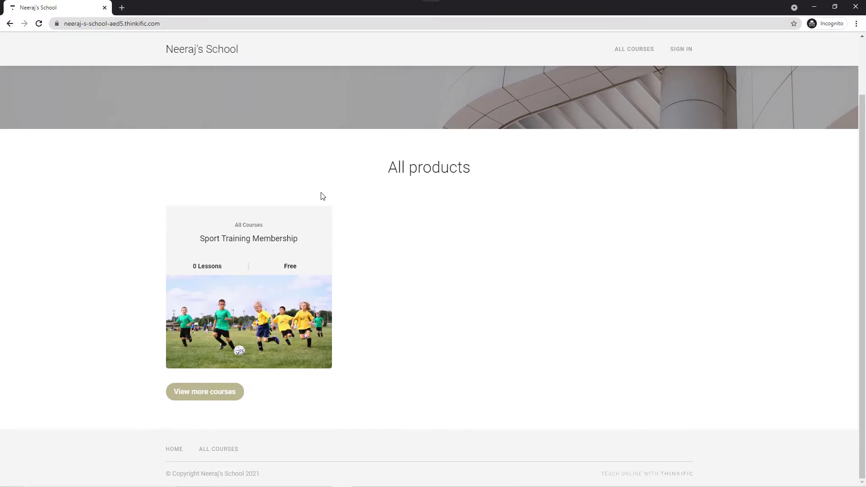
{"action": "key", "text": "ctrl+plus"}
{"action": "key", "text": "ctrl+plus"}
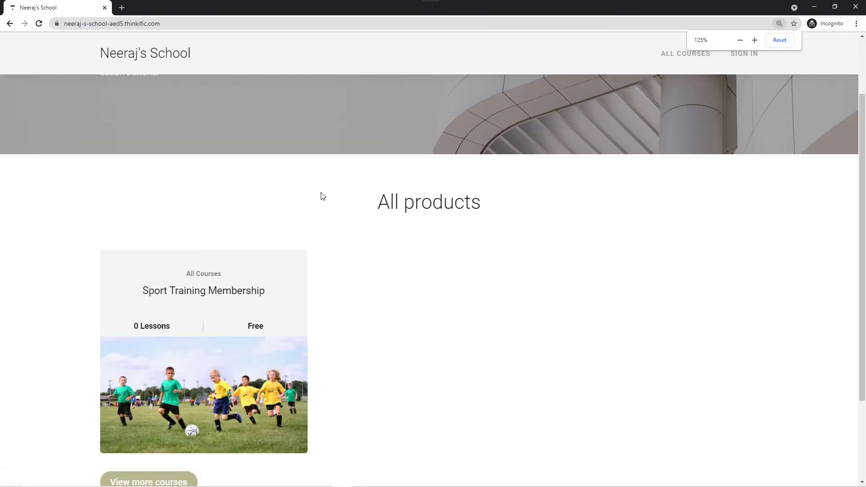
{"action": "key", "text": "ctrl+plus"}
{"action": "scroll", "coordinate": [324, 196], "scroll_direction": "down", "scroll_amount": 5}
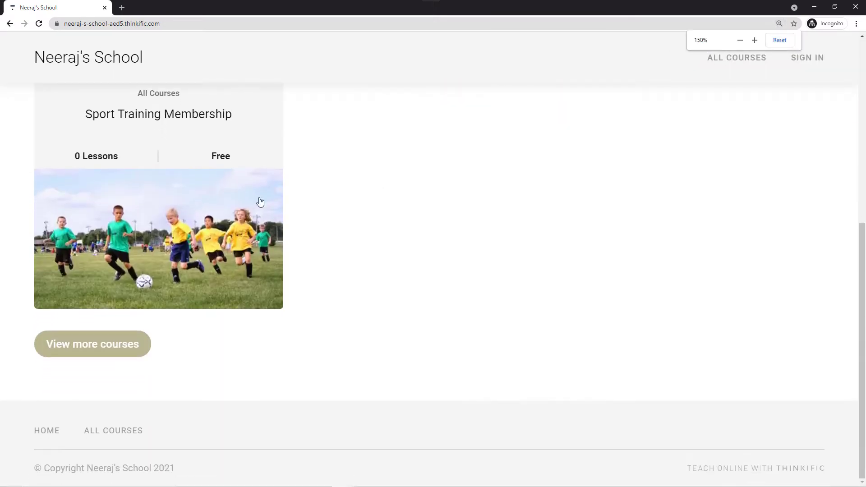
{"action": "left_click", "coordinate": [261, 201]}
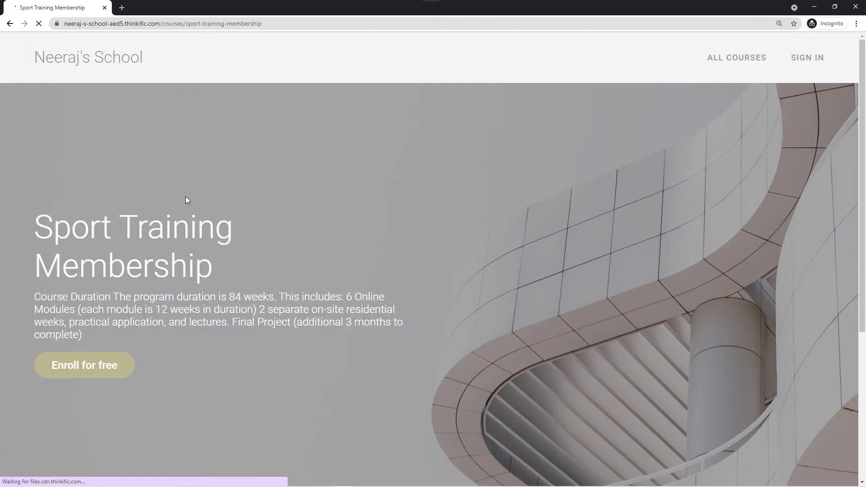
Enroll for free and autofill the sign-up form with saved details
{"action": "scroll", "coordinate": [174, 221], "scroll_direction": "down", "scroll_amount": 3}
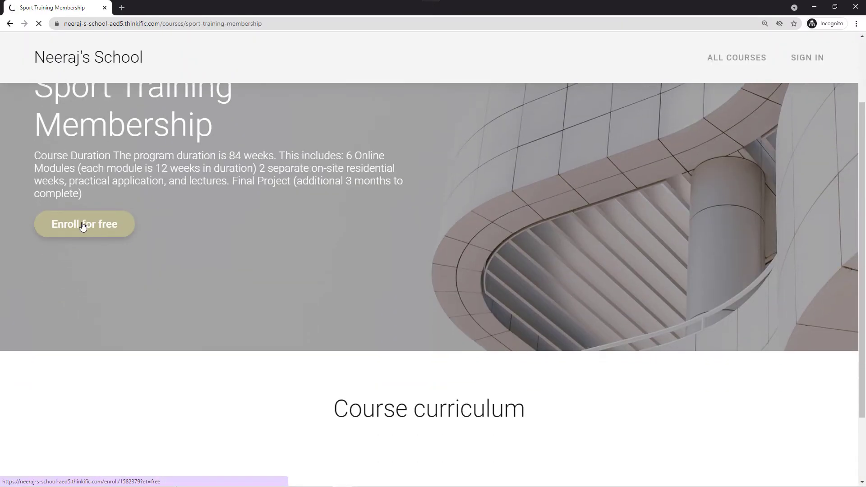
{"action": "left_click", "coordinate": [83, 226]}
{"action": "scroll", "coordinate": [318, 180], "scroll_direction": "down", "scroll_amount": 2}
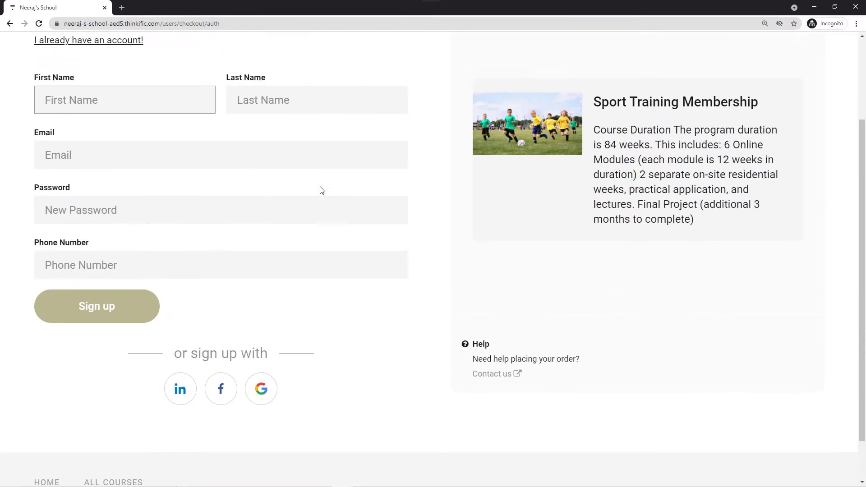
{"action": "scroll", "coordinate": [321, 190], "scroll_direction": "up", "scroll_amount": 2}
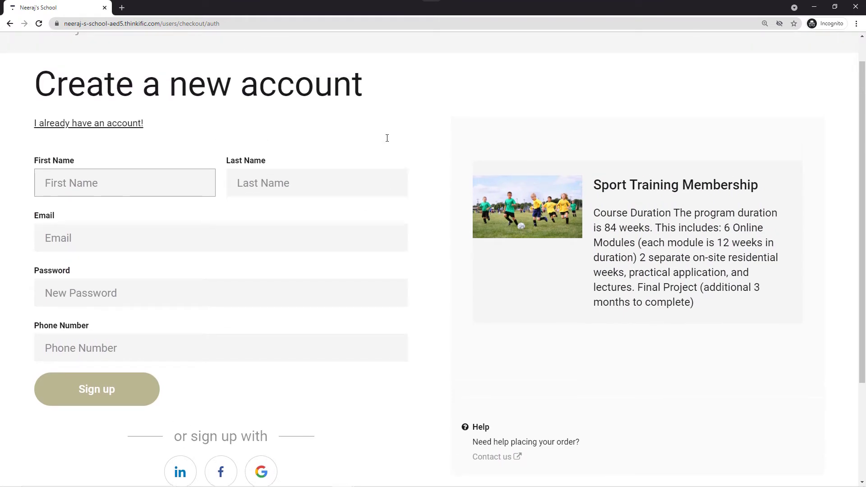
{"action": "left_click", "coordinate": [80, 183]}
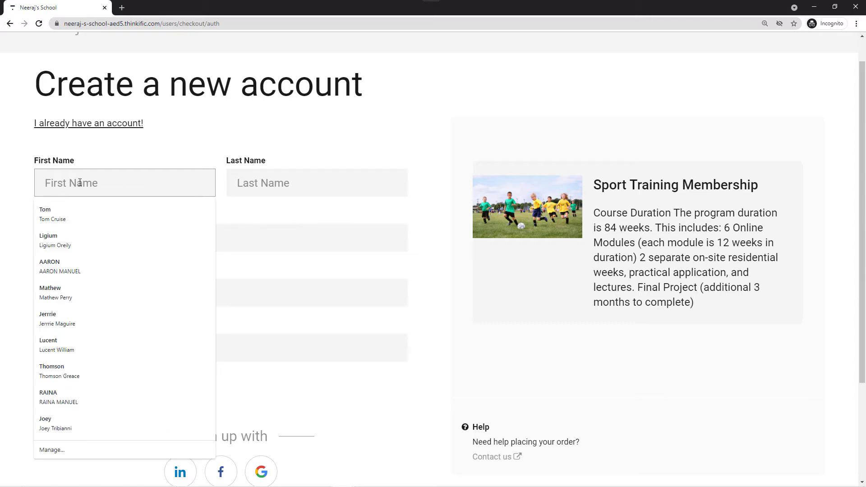
{"action": "left_click", "coordinate": [63, 238]}
{"action": "left_click", "coordinate": [264, 191]}
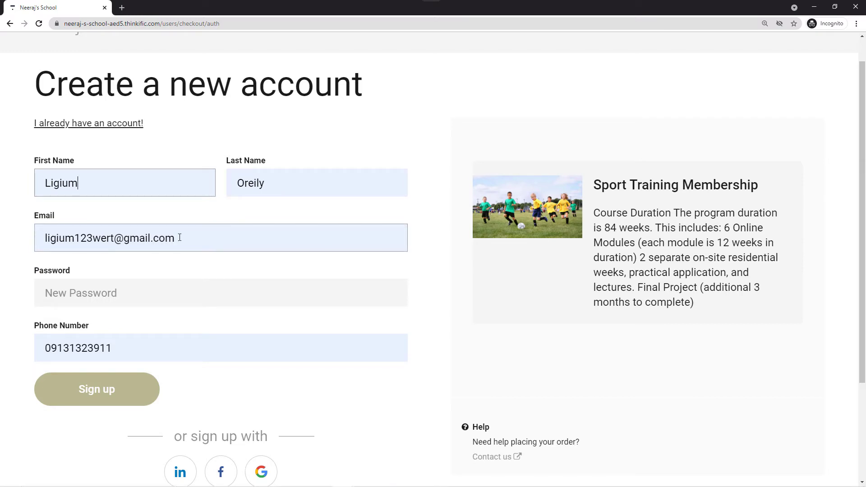
Enter the phone number without the plus sign, set a password, and sign up
{"action": "left_click", "coordinate": [127, 344]}
{"action": "left_click_drag", "start_coordinate": [127, 344], "coordinate": [46, 349]}
{"action": "key", "text": "BackSpace"}
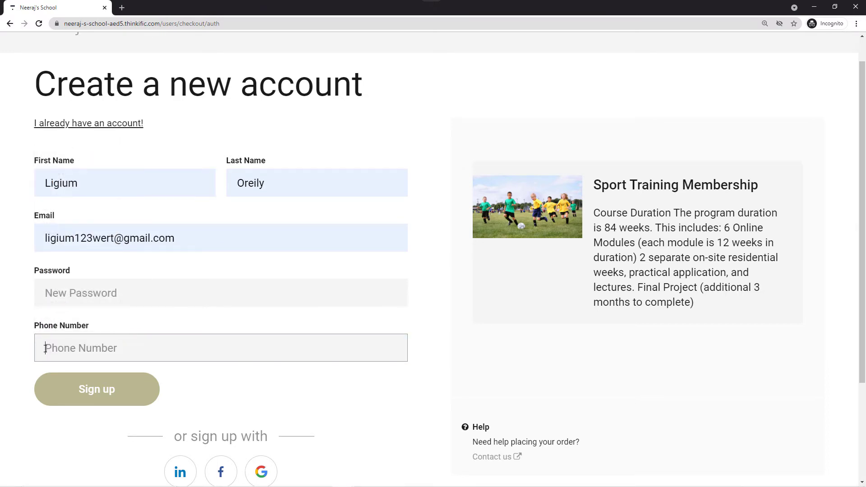
{"action": "type", "text": "8"}
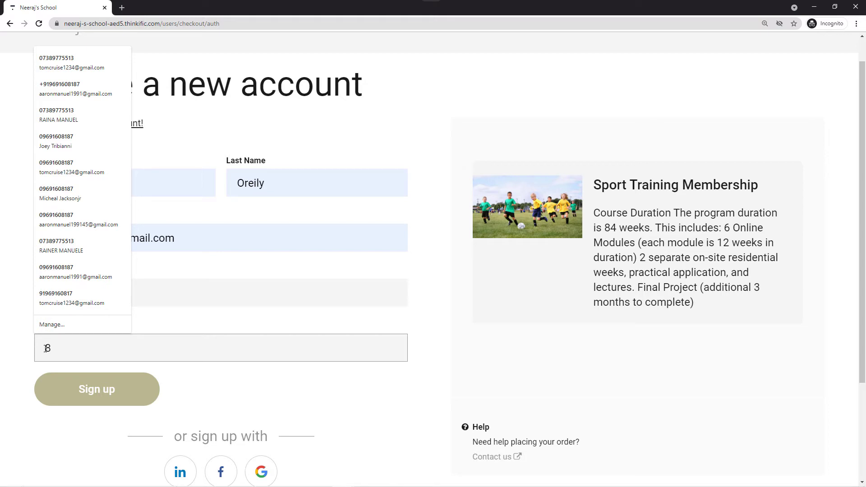
{"action": "key", "text": "BackSpace"}
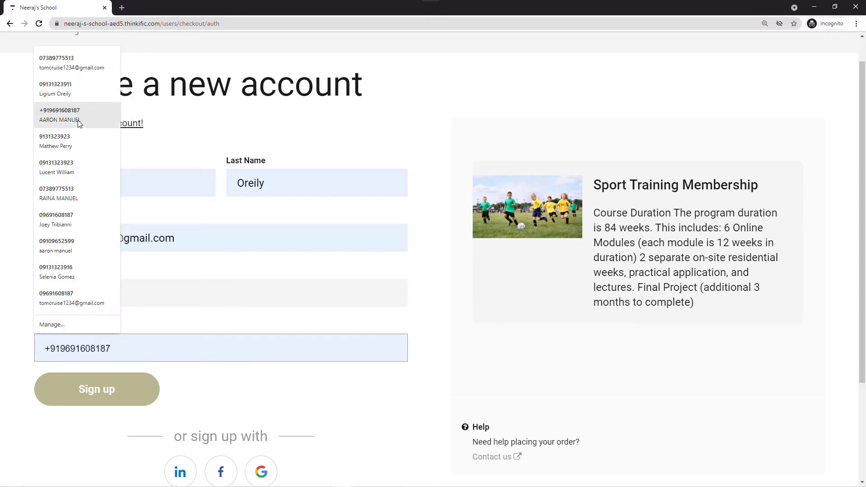
{"action": "left_click", "coordinate": [60, 116]}
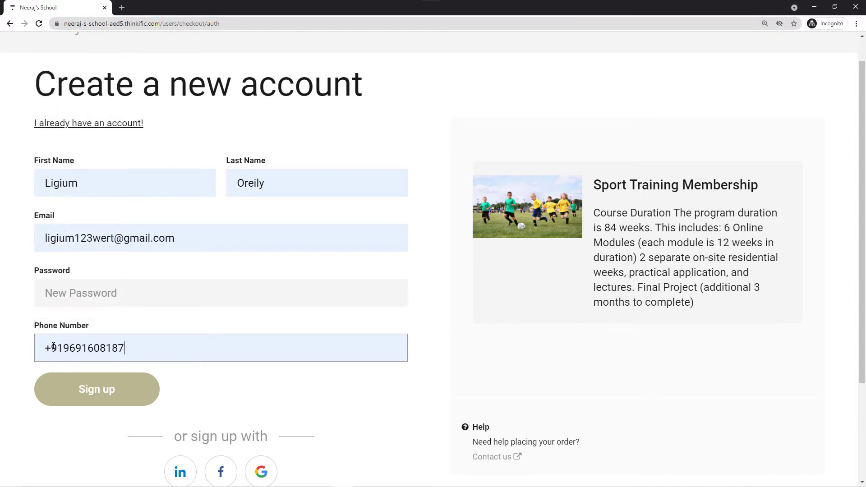
{"action": "left_click_drag", "start_coordinate": [51, 348], "coordinate": [23, 355]}
{"action": "key", "text": "BackSpace"}
{"action": "key", "text": "BackSpace"}
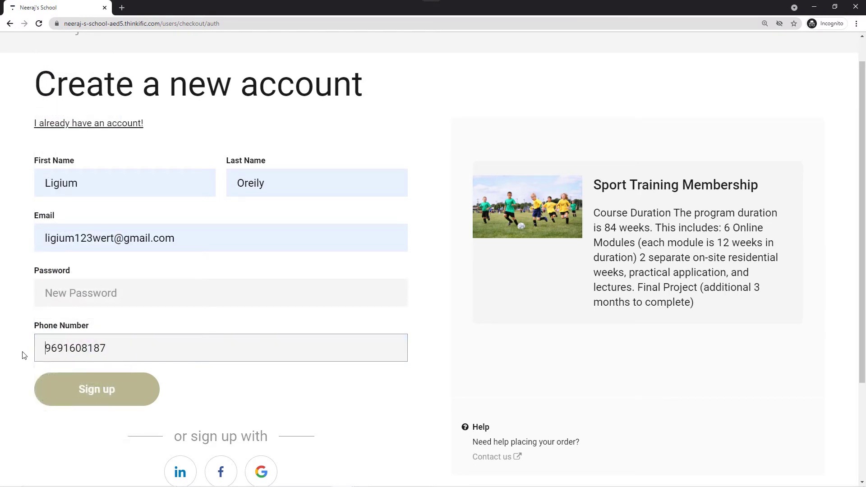
{"action": "left_click", "coordinate": [100, 293]}
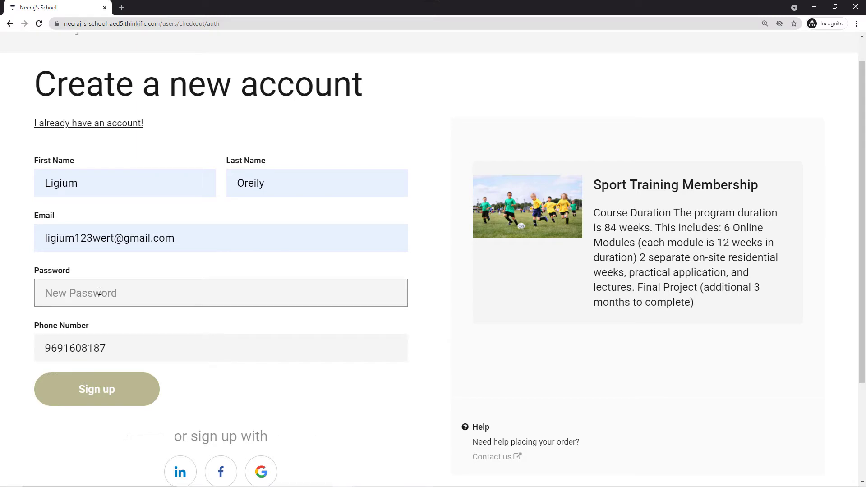
{"action": "type", "text": "•••••••••••••••"}
{"action": "left_click", "coordinate": [101, 390]}
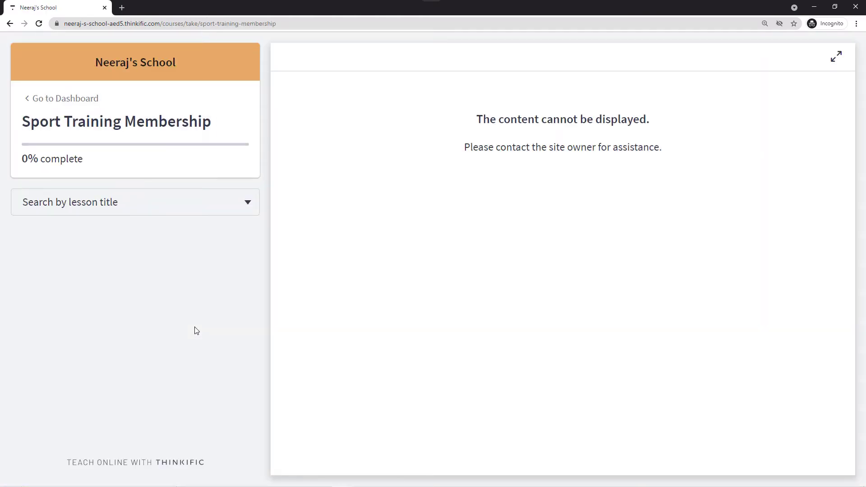
Minimize the Incognito window and view the captured enrollment response in Pabbly Connect
{"action": "left_click", "coordinate": [815, 7]}
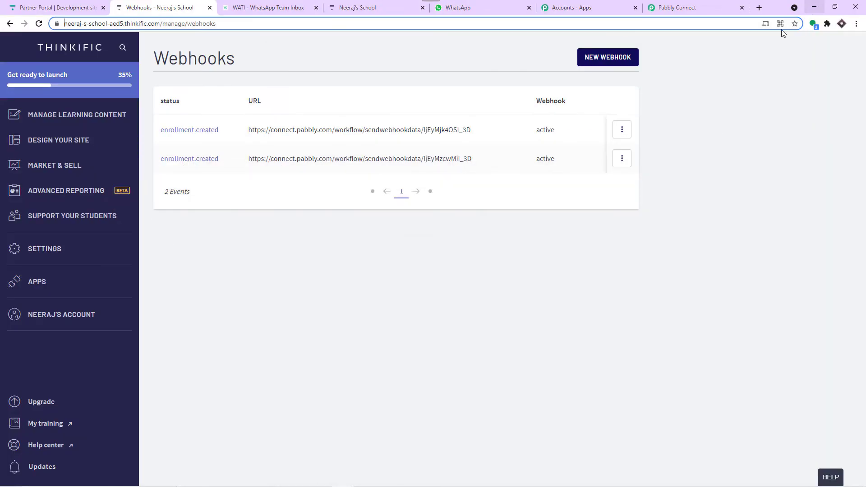
{"action": "left_click", "coordinate": [672, 9]}
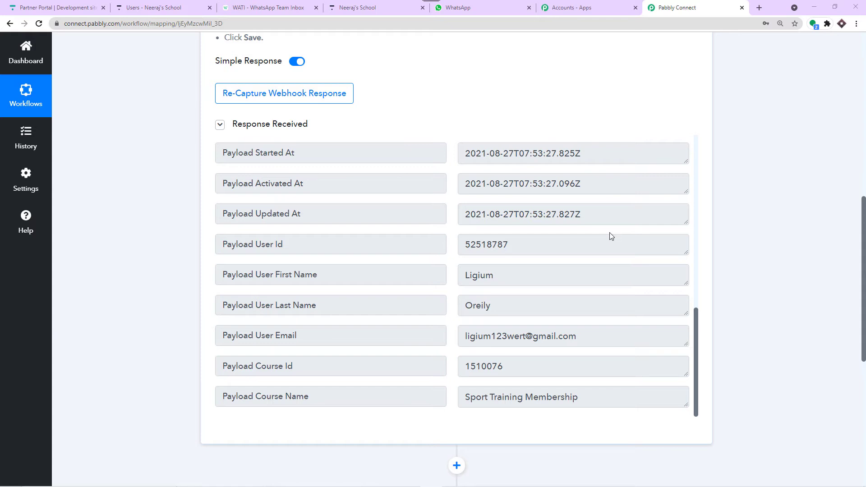
{"action": "scroll", "coordinate": [601, 233], "scroll_direction": "down", "scroll_amount": 1}
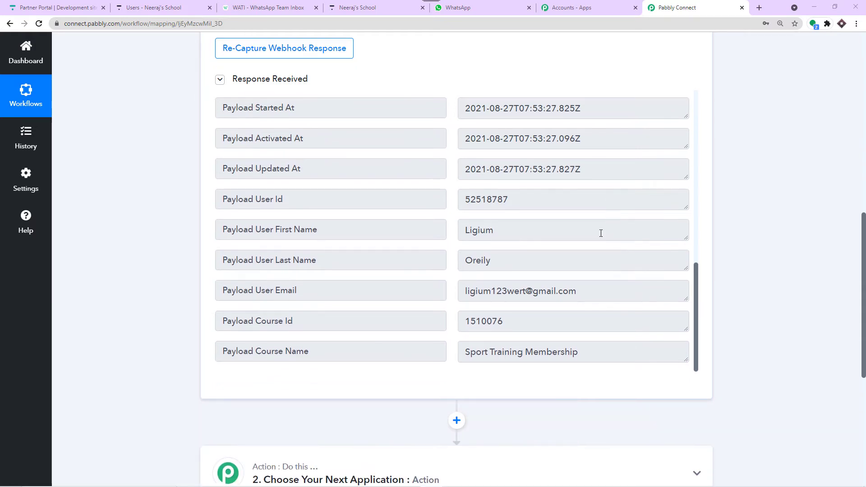
{"action": "left_click_drag", "start_coordinate": [500, 231], "coordinate": [415, 234]}
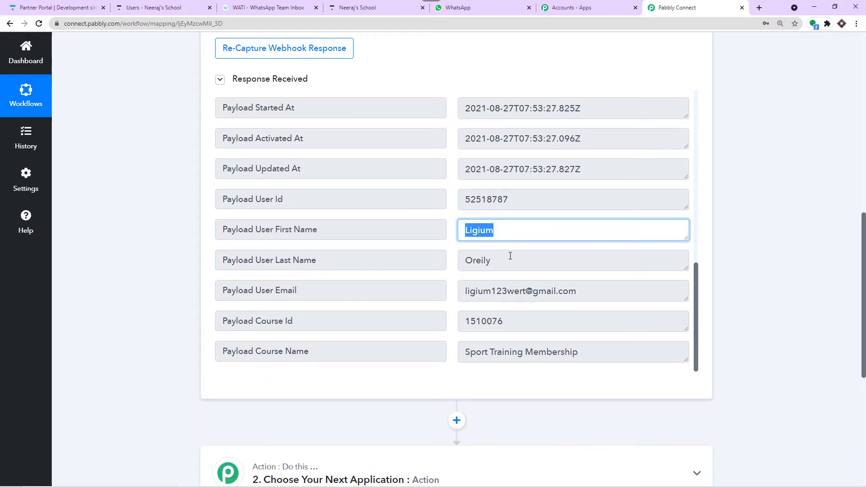
{"action": "left_click_drag", "start_coordinate": [507, 260], "coordinate": [461, 264]}
{"action": "left_click_drag", "start_coordinate": [595, 292], "coordinate": [429, 294]}
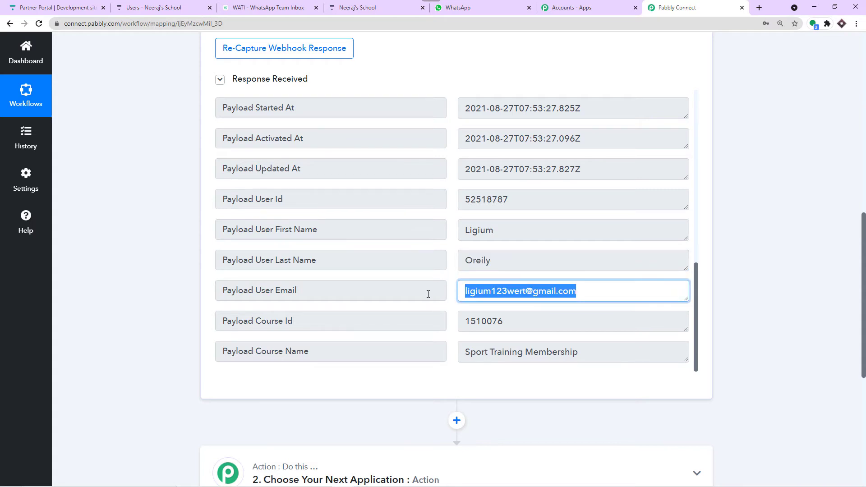
{"action": "left_click_drag", "start_coordinate": [593, 354], "coordinate": [437, 354]}
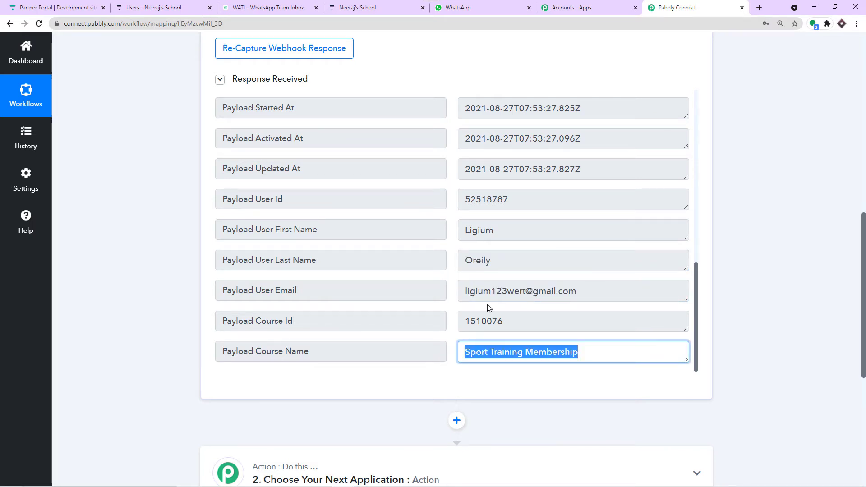
{"action": "double_click", "coordinate": [501, 234]}
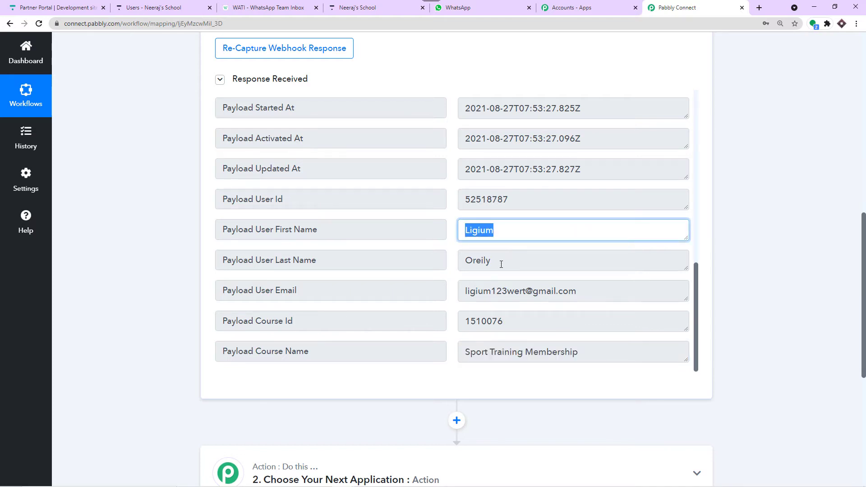
{"action": "left_click_drag", "start_coordinate": [501, 265], "coordinate": [472, 261]}
{"action": "scroll", "coordinate": [553, 208], "scroll_direction": "up", "scroll_amount": 2}
{"action": "scroll", "coordinate": [553, 208], "scroll_direction": "up", "scroll_amount": 8}
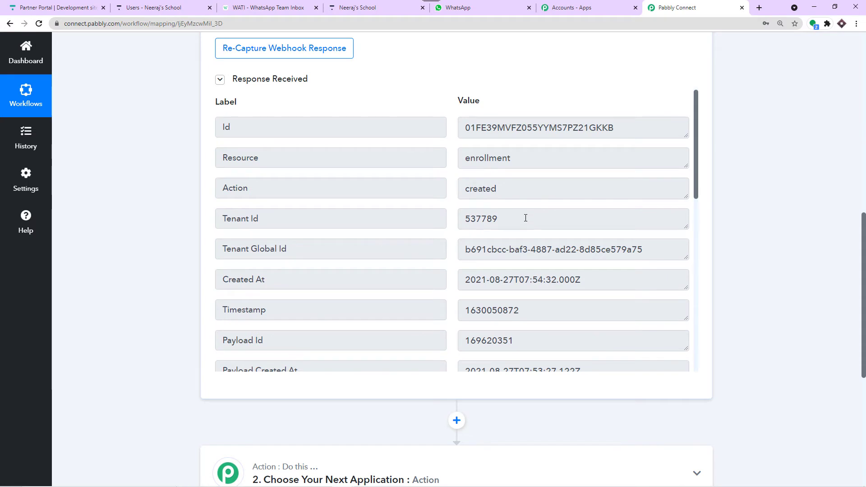
{"action": "scroll", "coordinate": [523, 235], "scroll_direction": "down", "scroll_amount": 3}
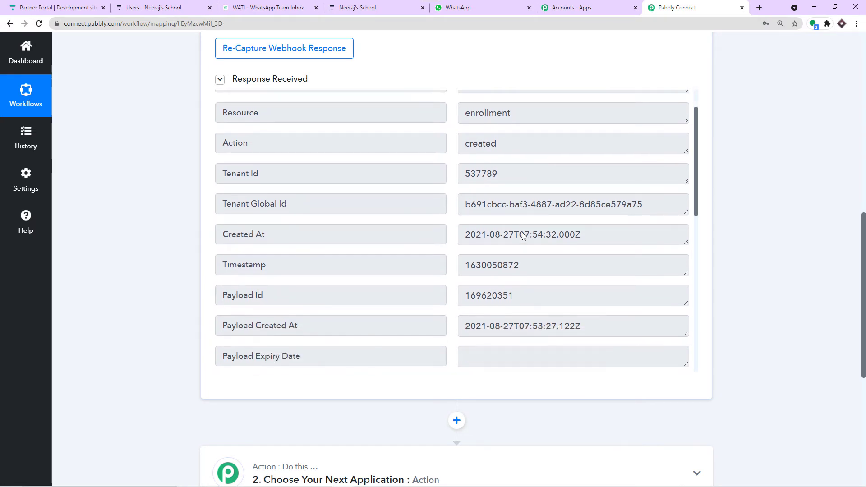
{"action": "scroll", "coordinate": [523, 234], "scroll_direction": "down", "scroll_amount": 1}
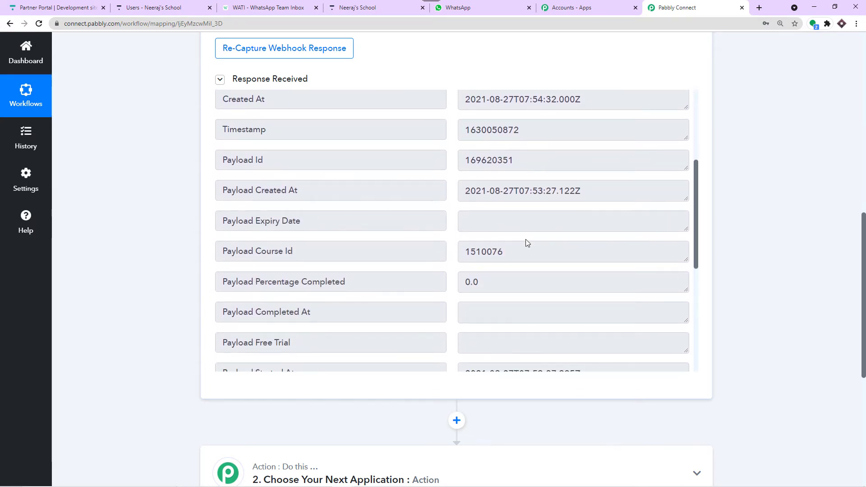
{"action": "scroll", "coordinate": [528, 249], "scroll_direction": "down", "scroll_amount": 6}
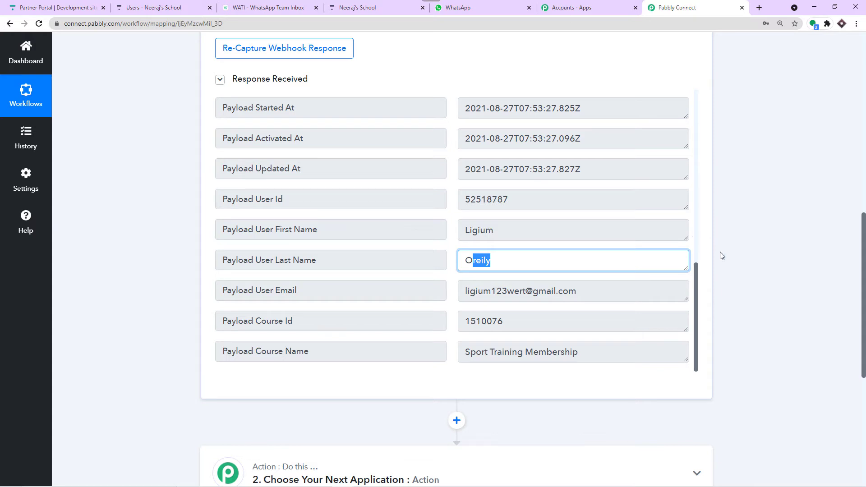
{"action": "scroll", "coordinate": [743, 261], "scroll_direction": "down", "scroll_amount": 6}
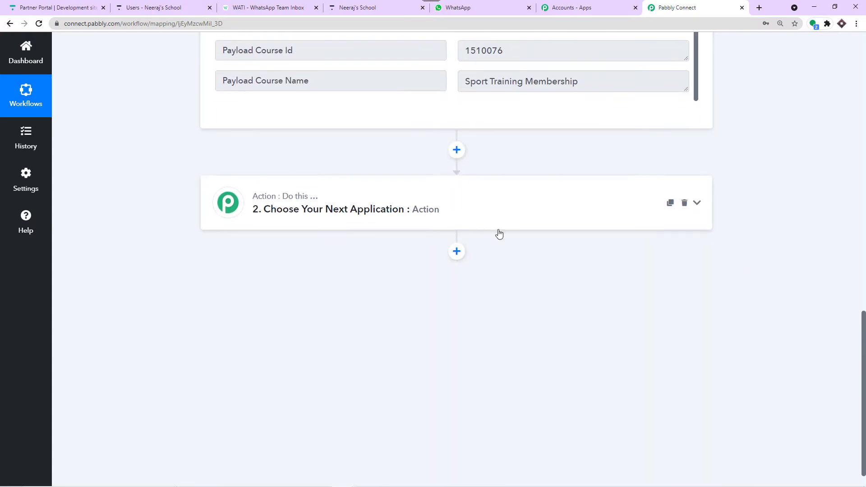
Set action step 2 to Thinkific's Search User event and start connecting an account
{"action": "left_click", "coordinate": [461, 208]}
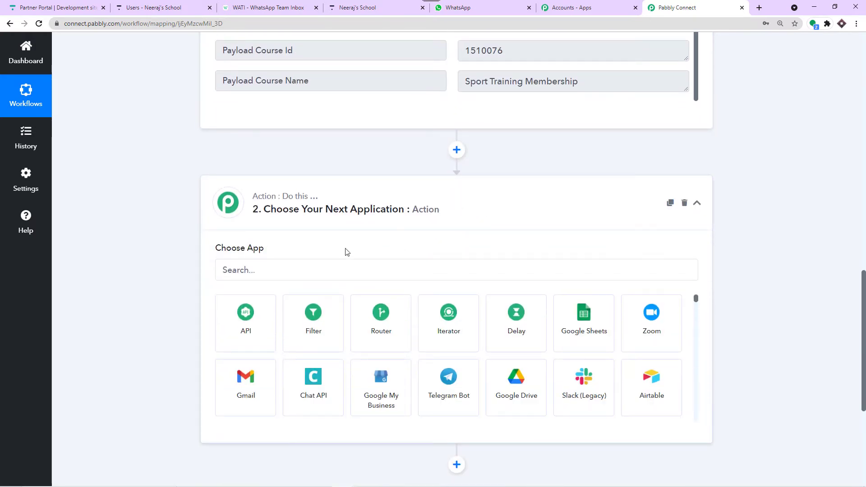
{"action": "left_click", "coordinate": [251, 272]}
{"action": "type", "text": "thin"}
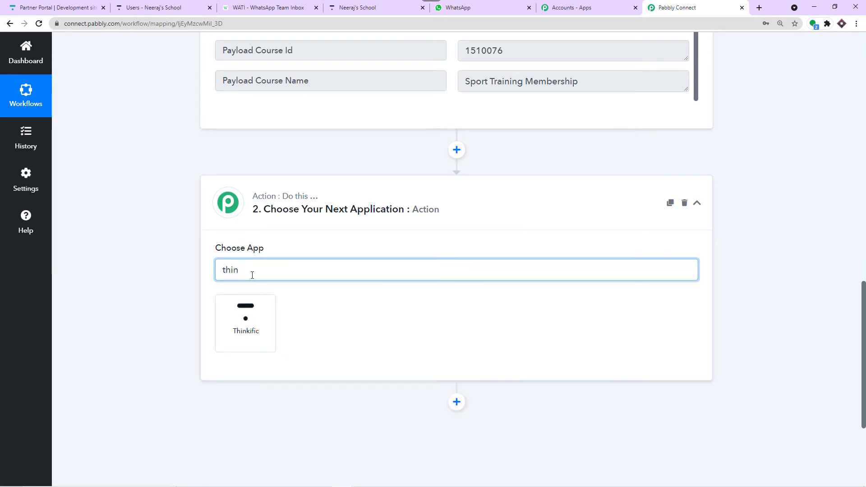
{"action": "left_click", "coordinate": [264, 343]}
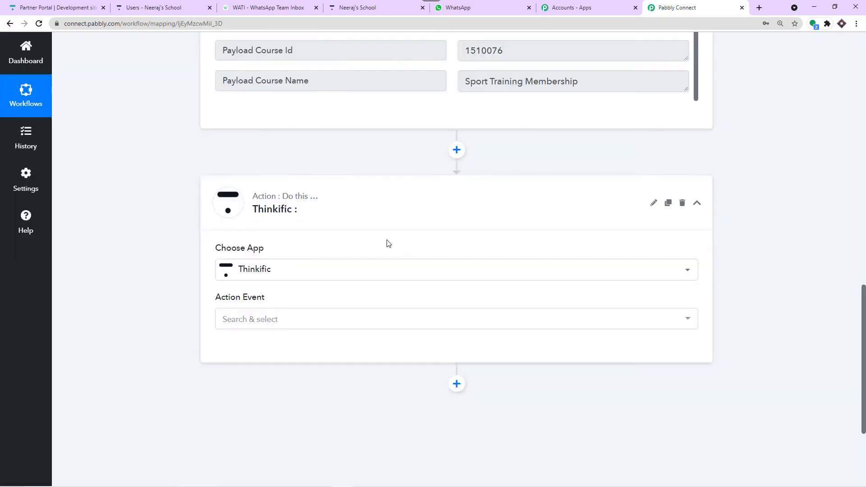
{"action": "left_click", "coordinate": [333, 229]}
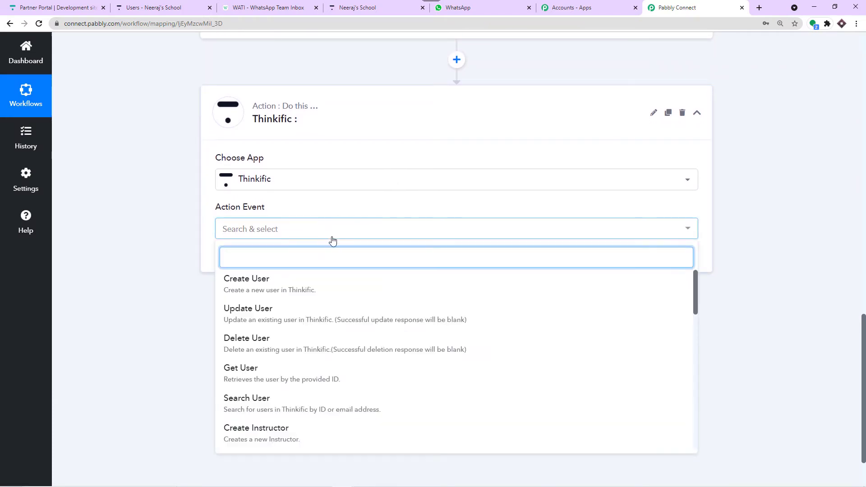
{"action": "scroll", "coordinate": [329, 260], "scroll_direction": "down", "scroll_amount": 1}
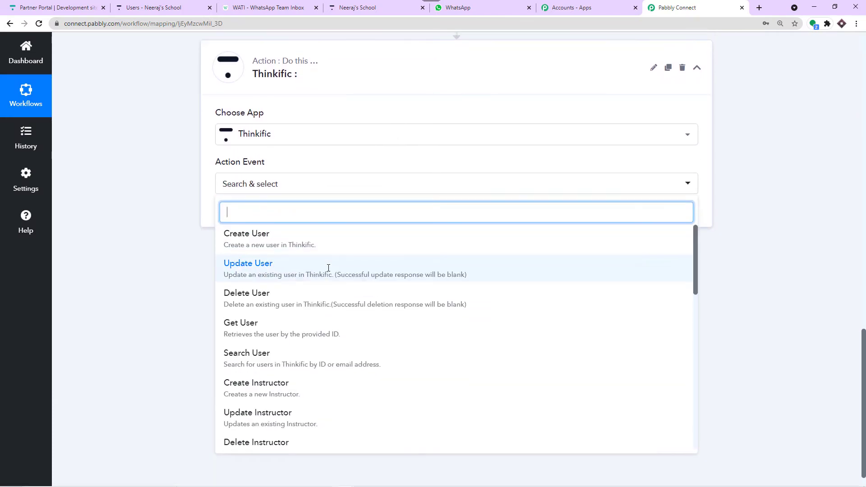
{"action": "left_click", "coordinate": [294, 353]}
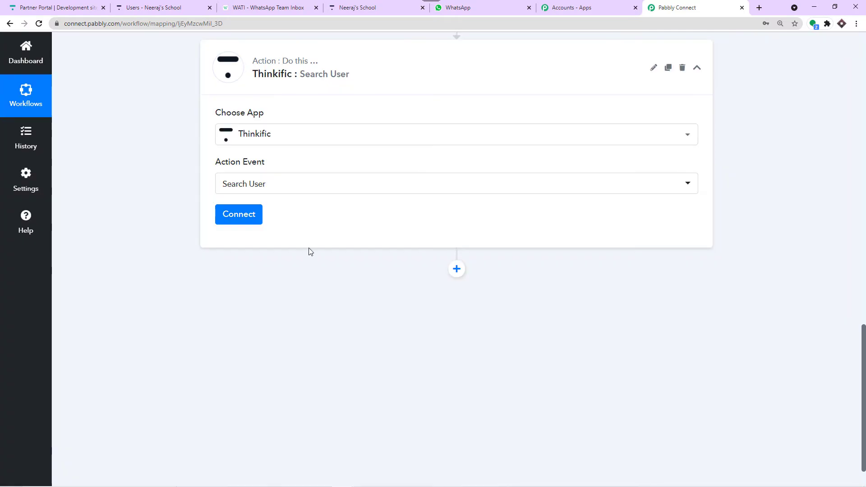
{"action": "left_click", "coordinate": [252, 216]}
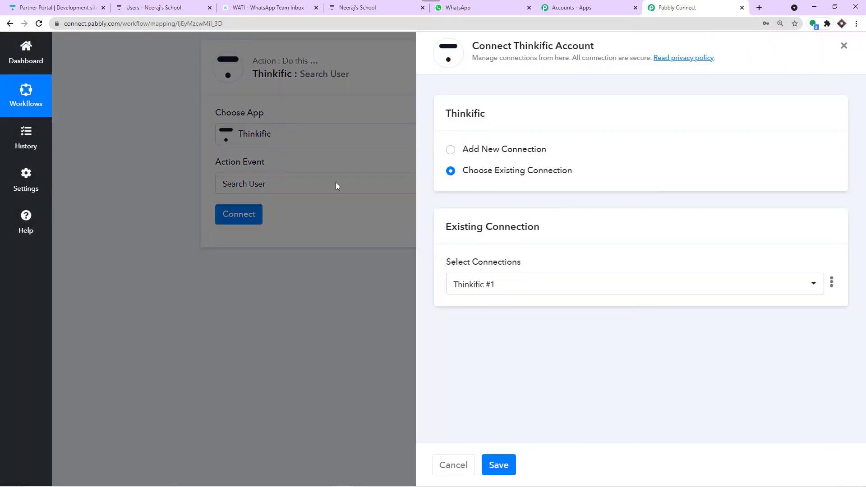
Add a new Thinkific connection and copy the school's subdomain from its address bar
{"action": "left_click", "coordinate": [485, 152]}
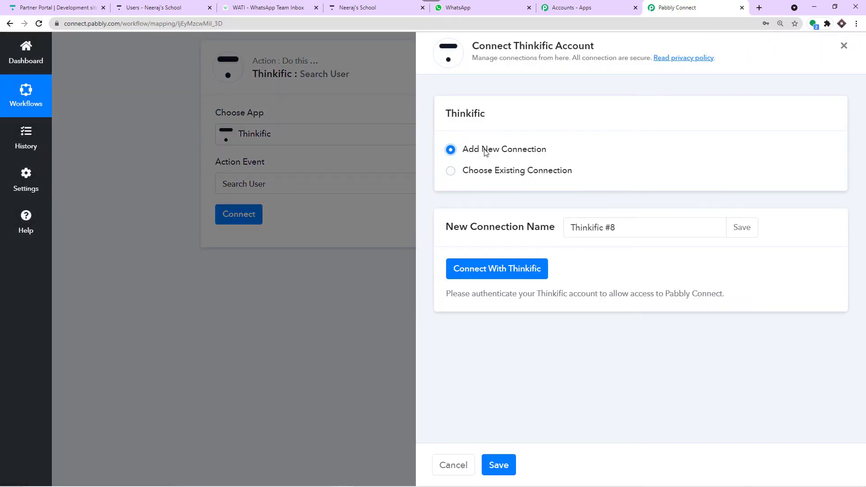
{"action": "left_click", "coordinate": [498, 268]}
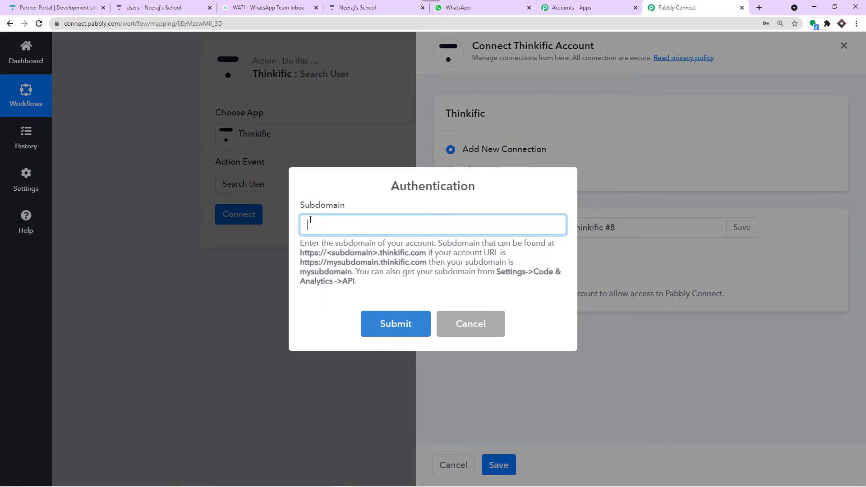
{"action": "left_click", "coordinate": [358, 8]}
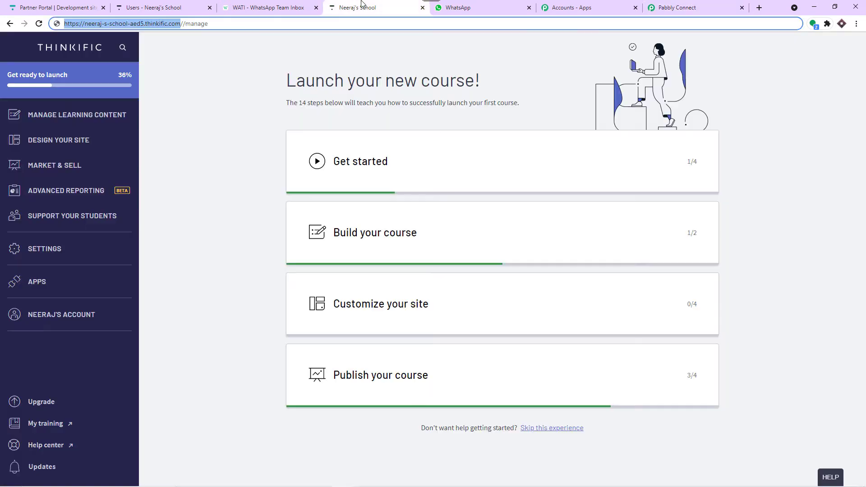
{"action": "left_click", "coordinate": [169, 33]}
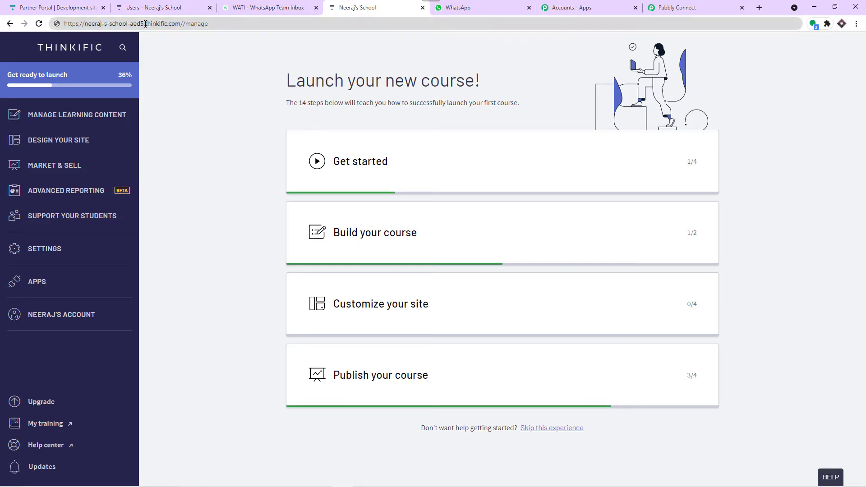
{"action": "left_click", "coordinate": [142, 24]}
{"action": "left_click_drag", "start_coordinate": [143, 23], "coordinate": [85, 24]}
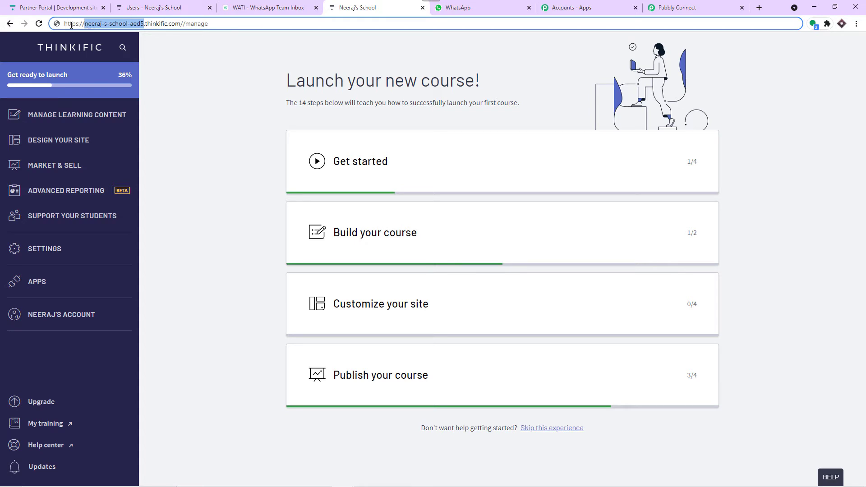
{"action": "right_click", "coordinate": [118, 24]}
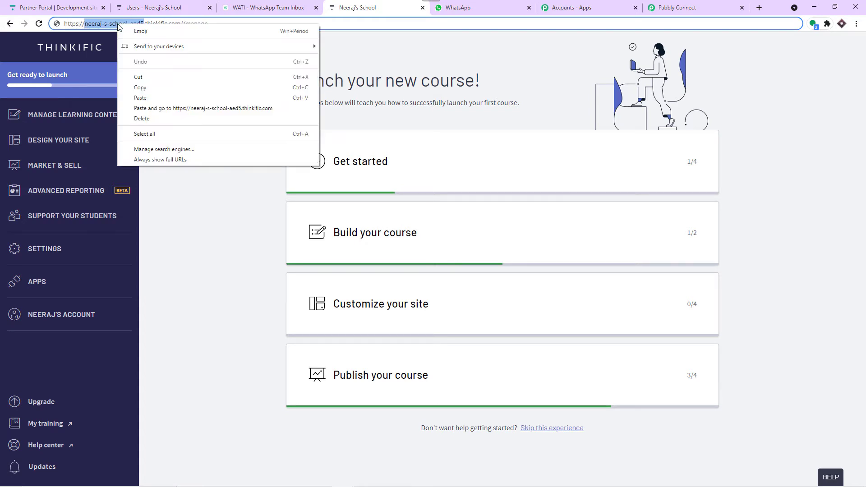
{"action": "left_click", "coordinate": [149, 88]}
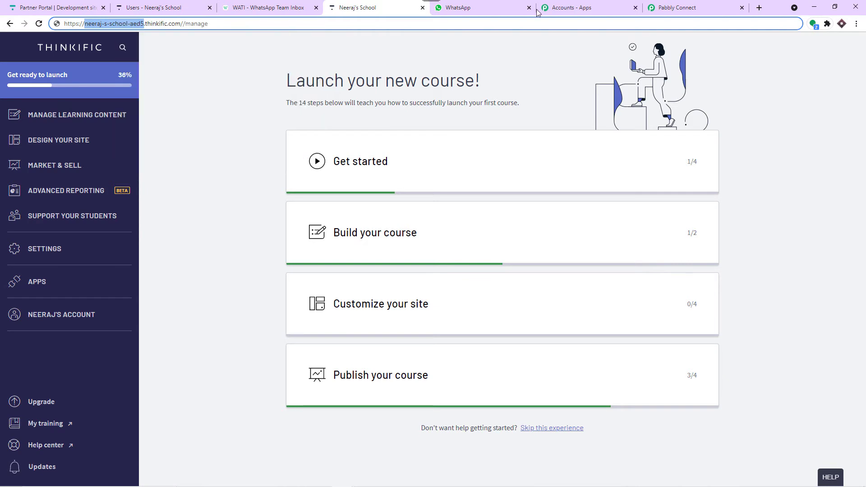
Paste the subdomain into the Subdomain field and submit to authorize Thinkific
{"action": "left_click", "coordinate": [668, 7]}
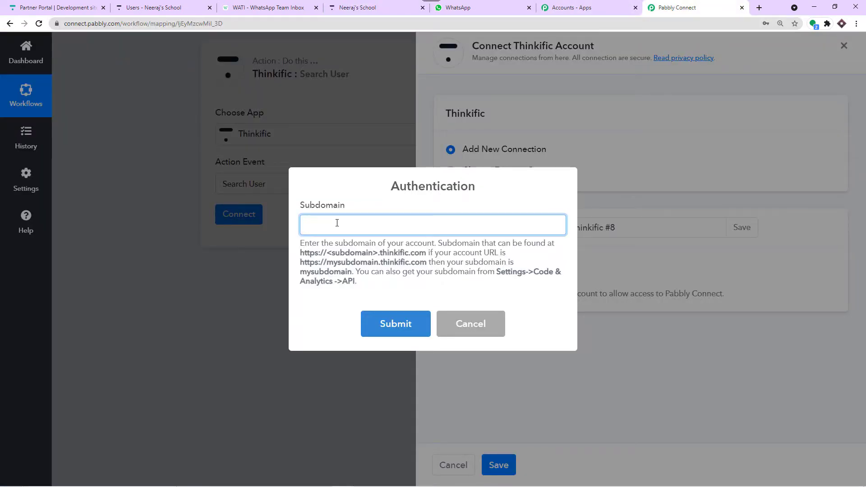
{"action": "key", "text": "ctrl+v"}
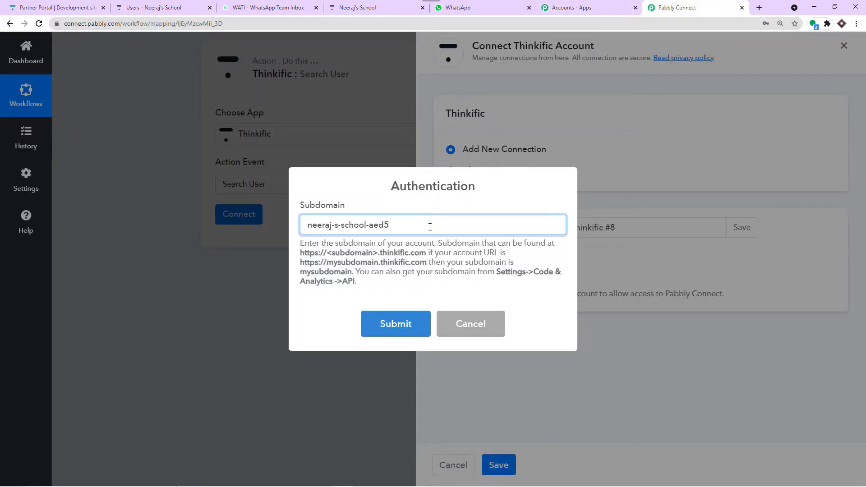
{"action": "left_click", "coordinate": [361, 7]}
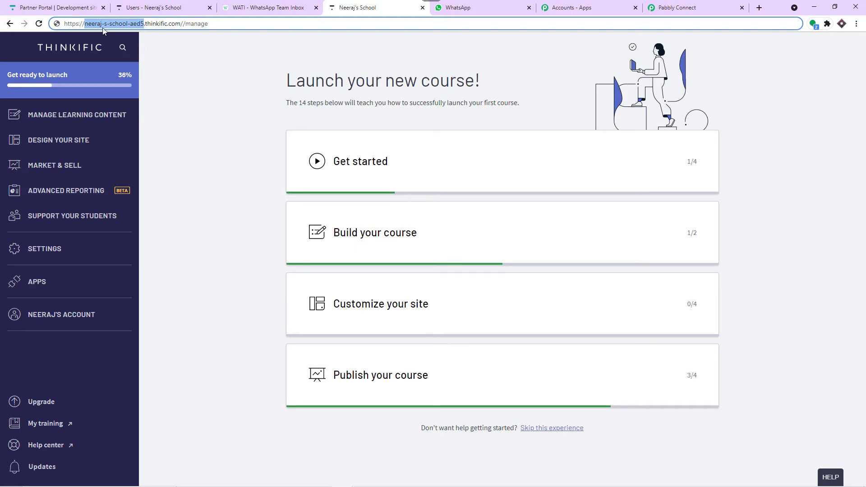
{"action": "key", "text": "ctrl+c"}
{"action": "left_click", "coordinate": [677, 8]}
{"action": "key", "text": "ctrl+v"}
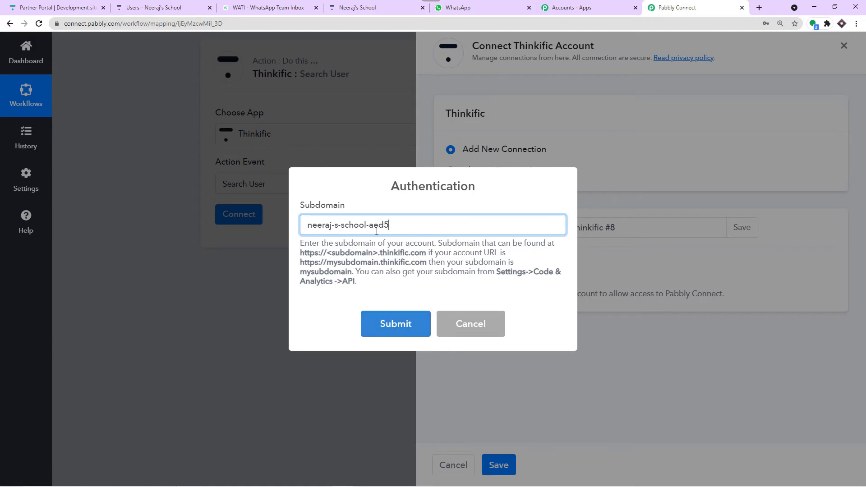
{"action": "left_click", "coordinate": [397, 324]}
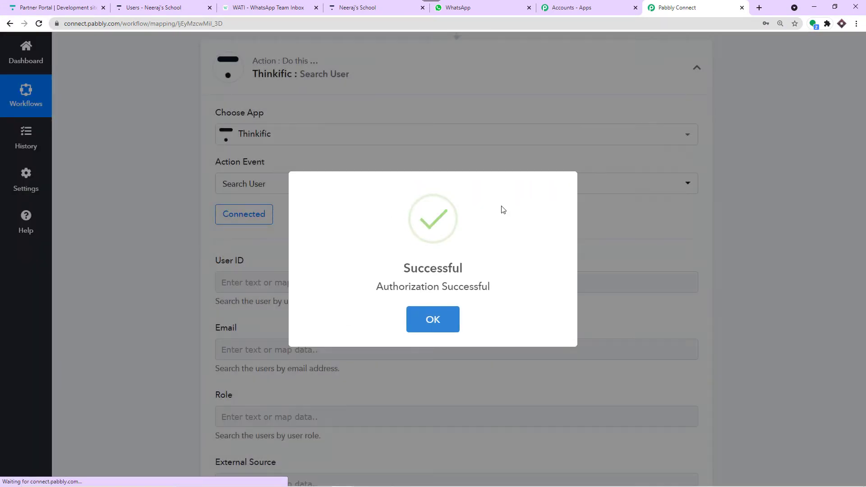
Fill the Email field with '1. Thinkific: Enrollment Created' → Payload User Email
{"action": "scroll", "coordinate": [516, 208], "scroll_direction": "down", "scroll_amount": 2}
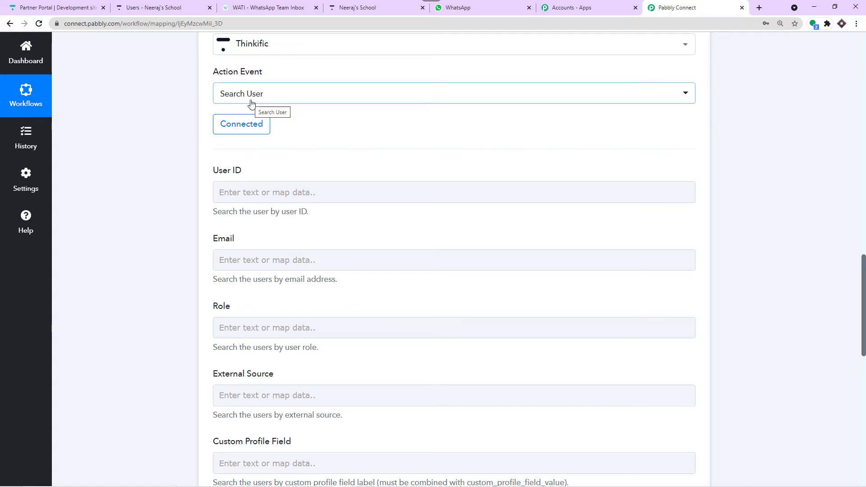
{"action": "left_click", "coordinate": [254, 258]}
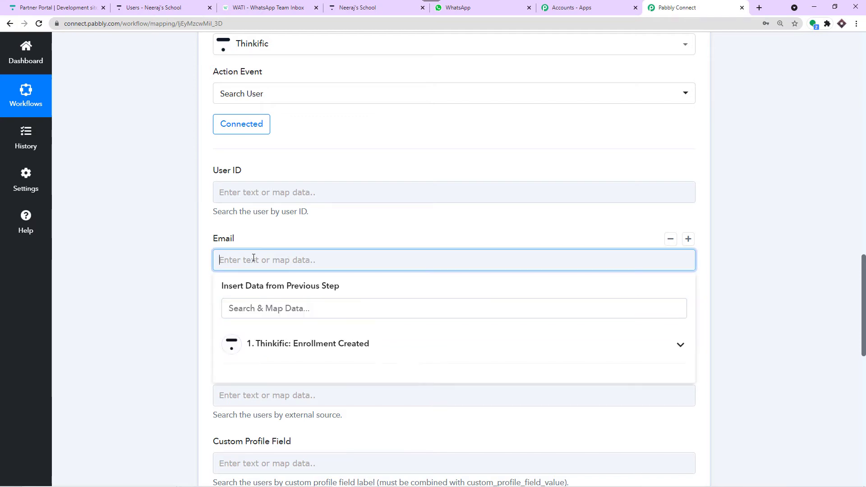
{"action": "left_click", "coordinate": [276, 343]}
{"action": "scroll", "coordinate": [318, 356], "scroll_direction": "down", "scroll_amount": 7}
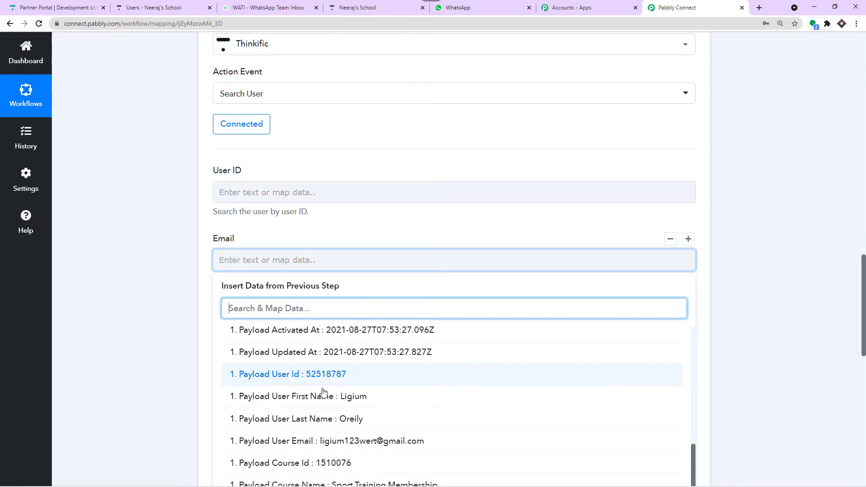
{"action": "left_click", "coordinate": [310, 447]}
{"action": "left_click", "coordinate": [456, 163]}
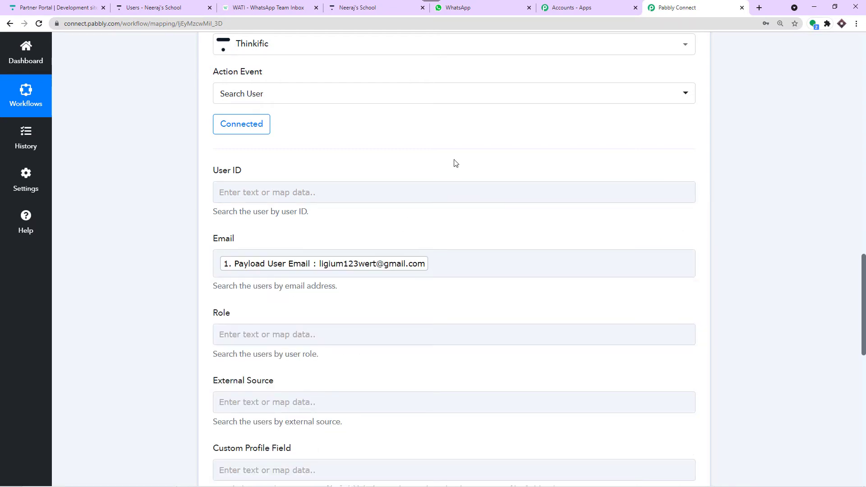
{"action": "scroll", "coordinate": [543, 207], "scroll_direction": "up", "scroll_amount": 8}
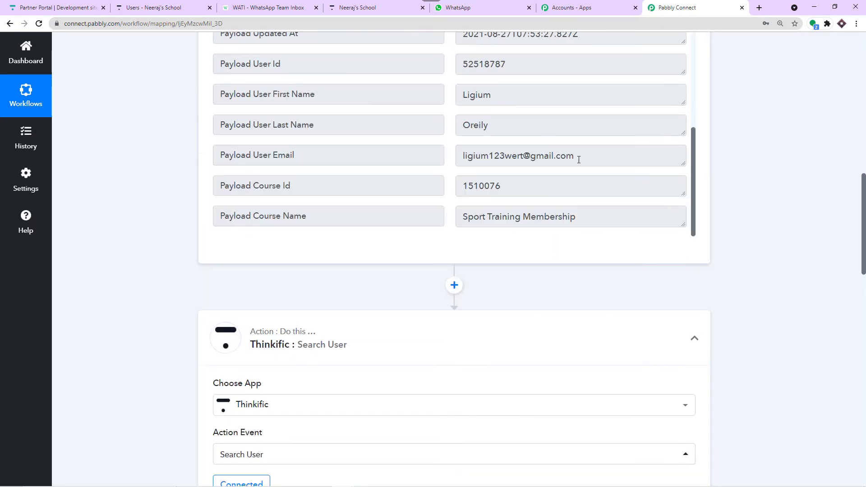
{"action": "left_click_drag", "start_coordinate": [579, 160], "coordinate": [445, 145]}
Save and send the Search User test request, then select the returned phone number
{"action": "scroll", "coordinate": [490, 252], "scroll_direction": "down", "scroll_amount": 9}
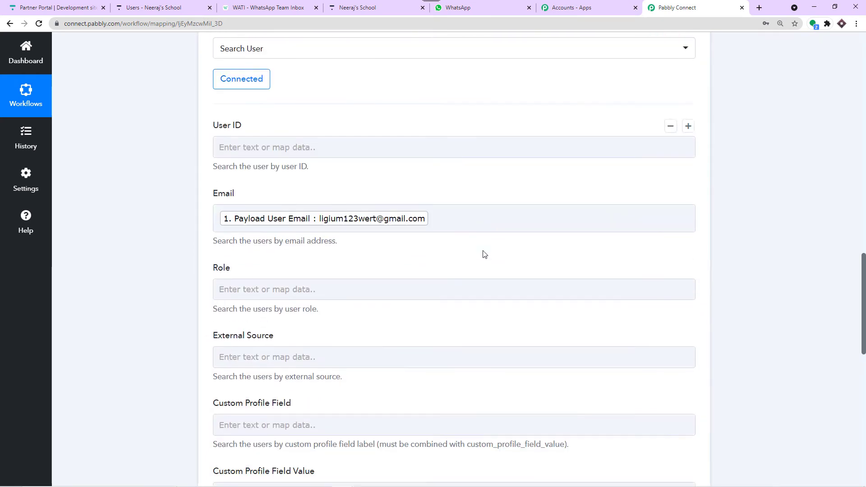
{"action": "scroll", "coordinate": [426, 203], "scroll_direction": "up", "scroll_amount": 8}
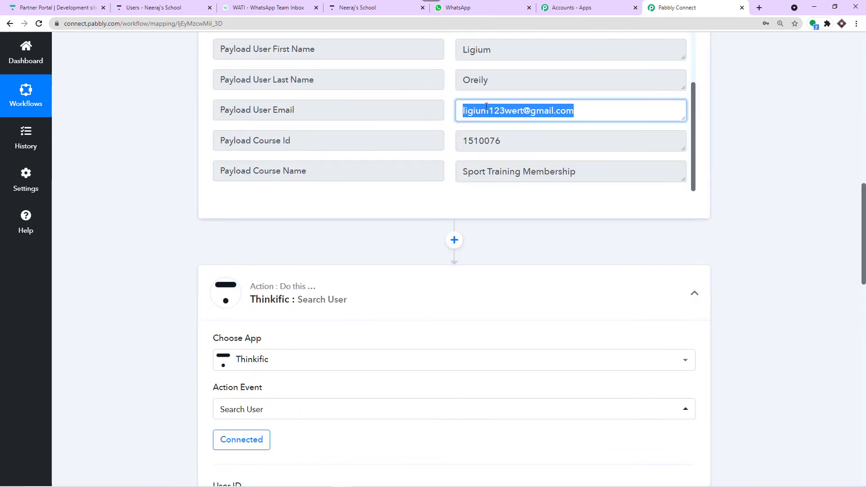
{"action": "scroll", "coordinate": [474, 182], "scroll_direction": "down", "scroll_amount": 10}
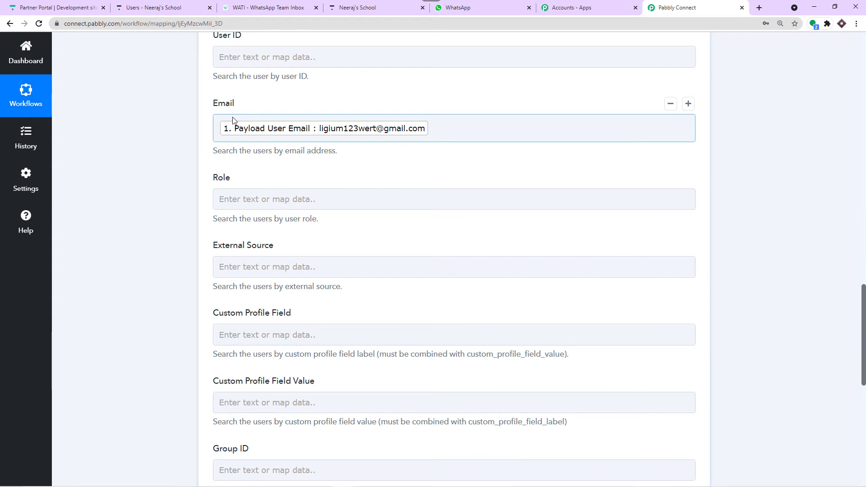
{"action": "scroll", "coordinate": [269, 170], "scroll_direction": "down", "scroll_amount": 10}
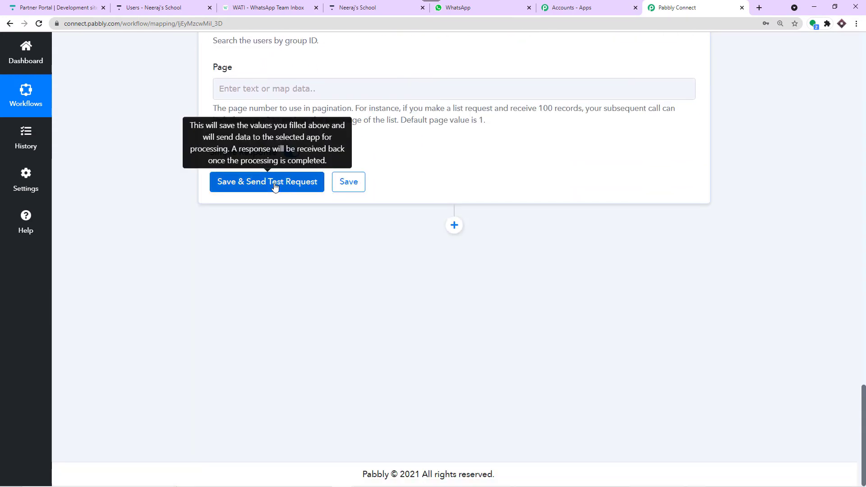
{"action": "left_click", "coordinate": [275, 184]}
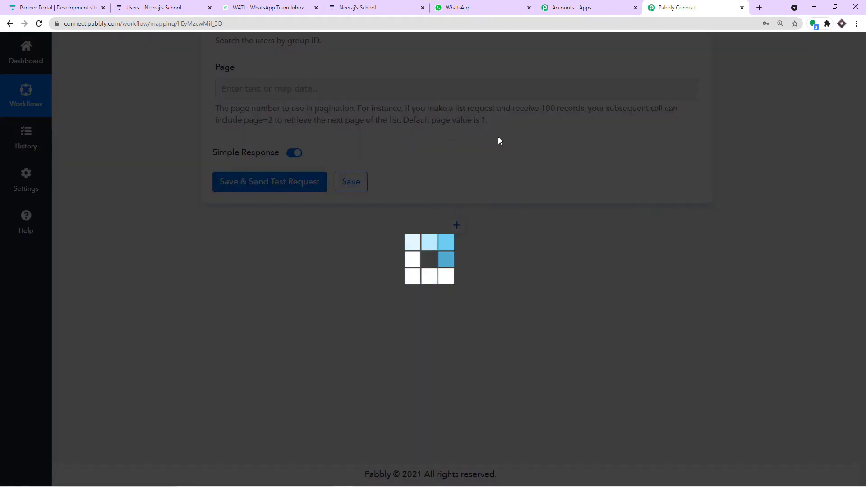
{"action": "scroll", "coordinate": [556, 239], "scroll_direction": "down", "scroll_amount": 10}
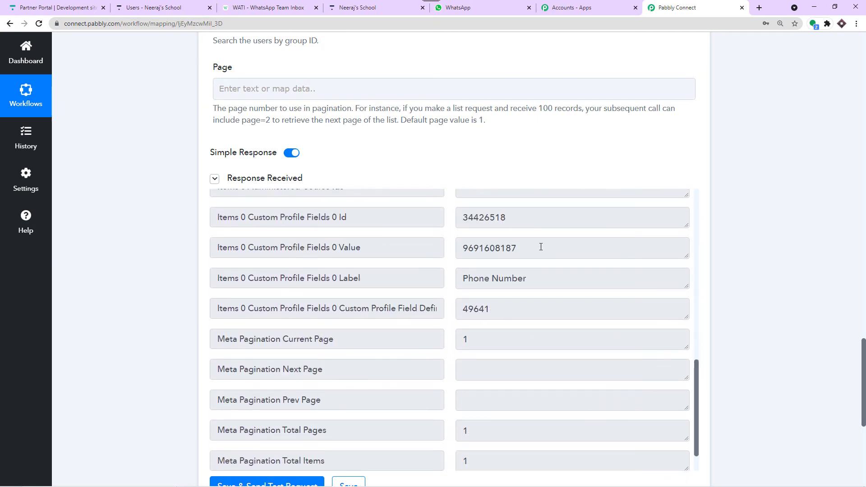
{"action": "left_click_drag", "start_coordinate": [539, 246], "coordinate": [450, 249]}
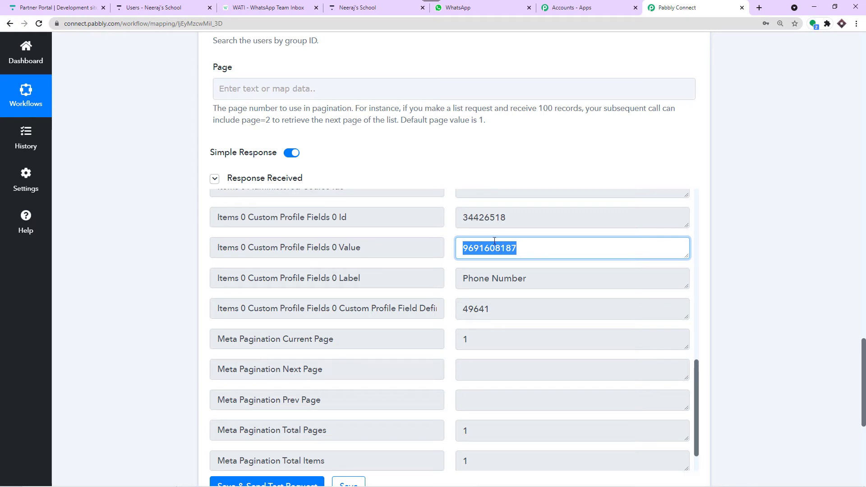
{"action": "scroll", "coordinate": [748, 287], "scroll_direction": "down", "scroll_amount": 6}
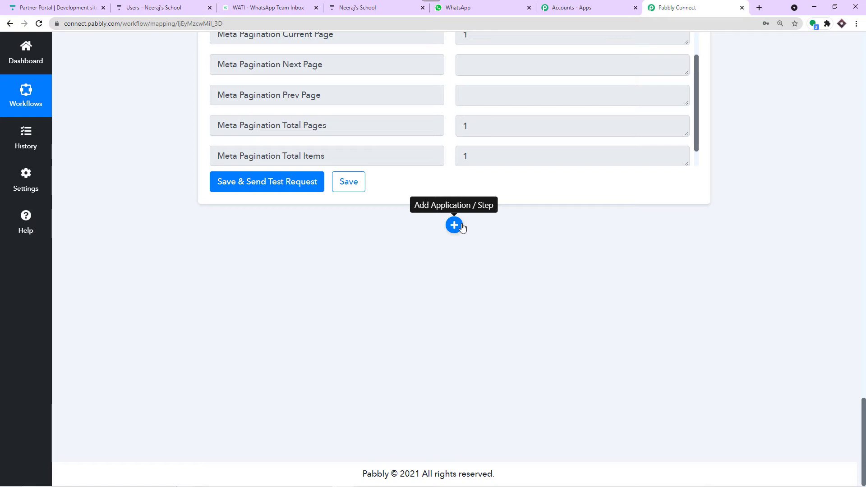
Add a new step after the Thinkific user search and choose the WATI app
{"action": "left_click", "coordinate": [461, 225]}
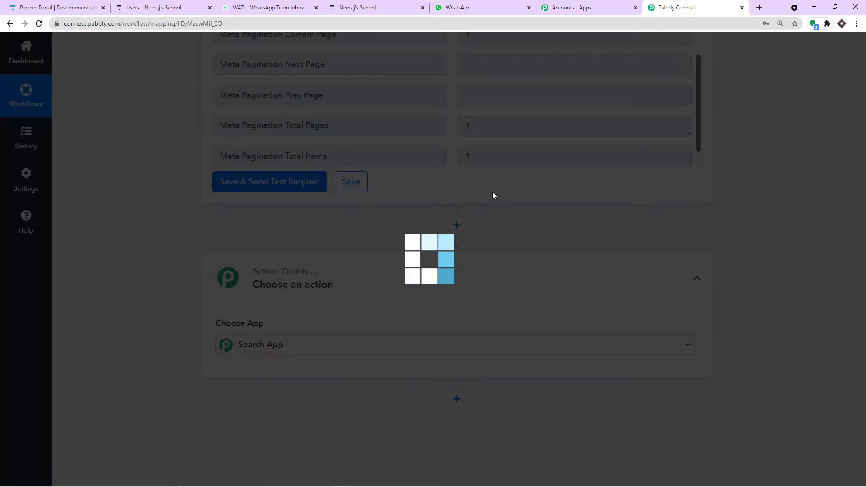
{"action": "scroll", "coordinate": [294, 254], "scroll_direction": "down", "scroll_amount": 2}
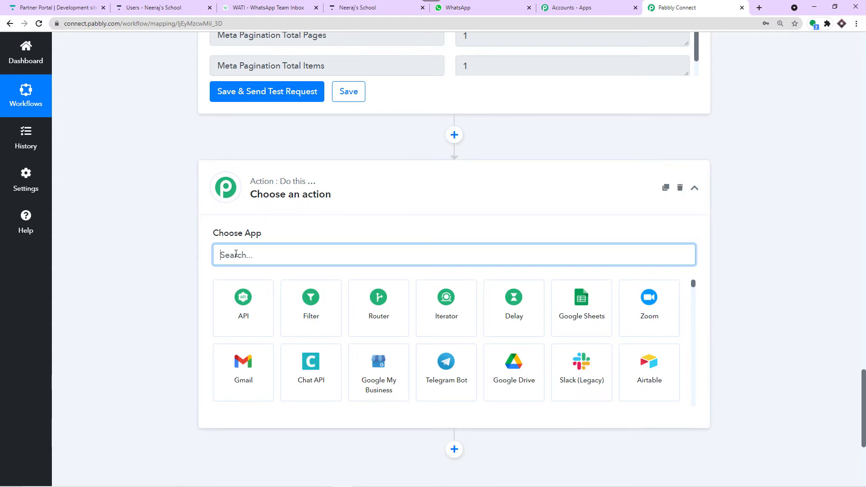
{"action": "type", "text": "wat"}
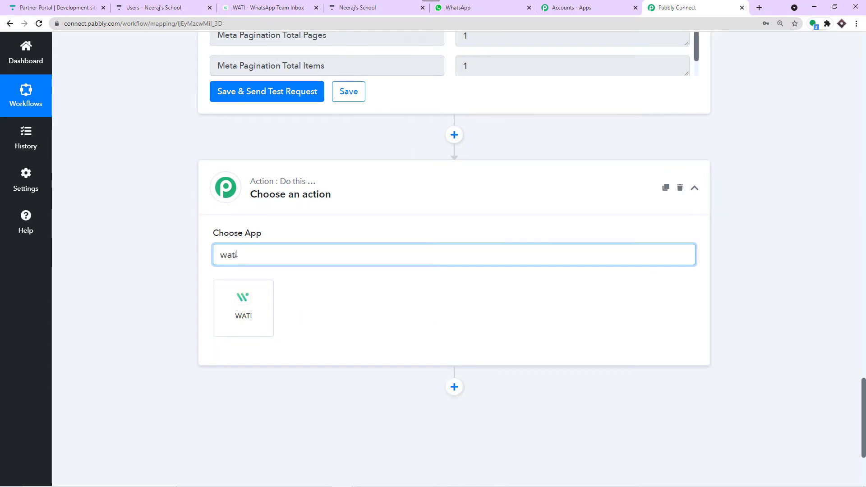
{"action": "type", "text": "i"}
{"action": "left_click", "coordinate": [241, 292]}
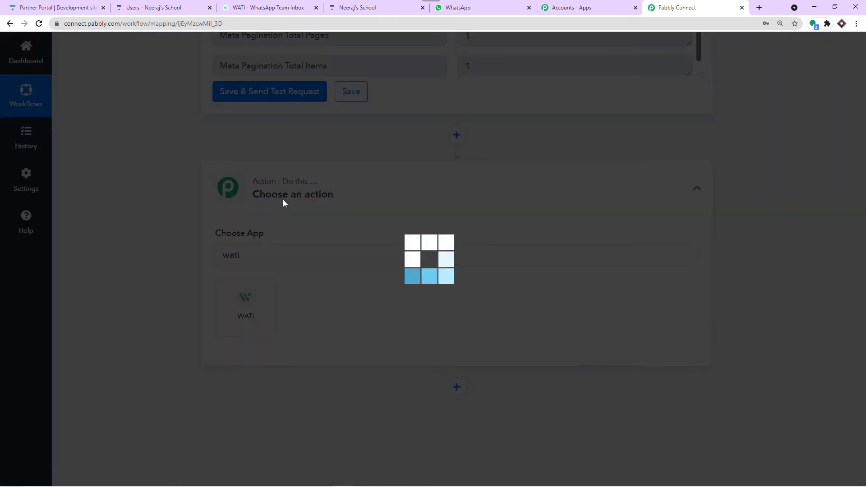
Set the action event to Send Template Message and start connecting the WATI account
{"action": "scroll", "coordinate": [361, 226], "scroll_direction": "down", "scroll_amount": 2}
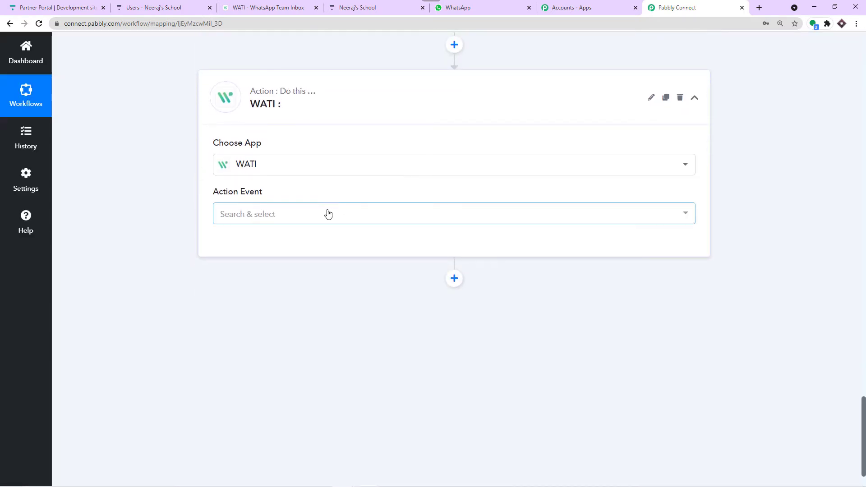
{"action": "left_click", "coordinate": [327, 215]}
{"action": "left_click", "coordinate": [281, 331]}
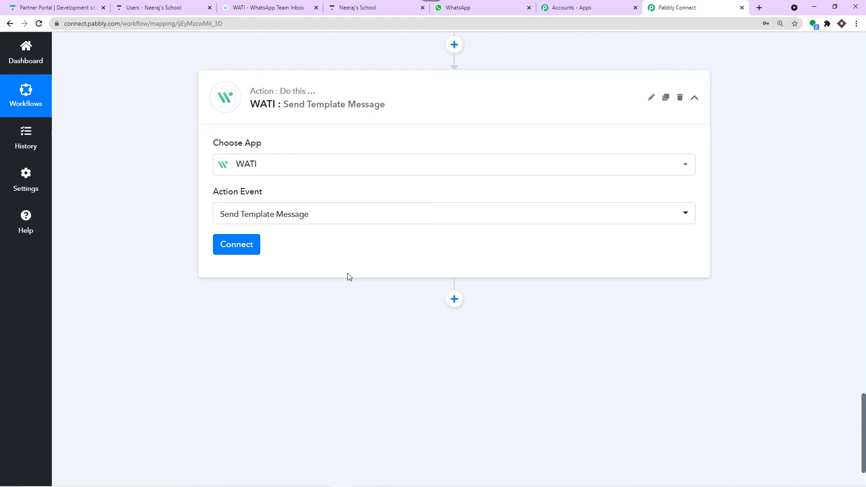
{"action": "left_click", "coordinate": [244, 252]}
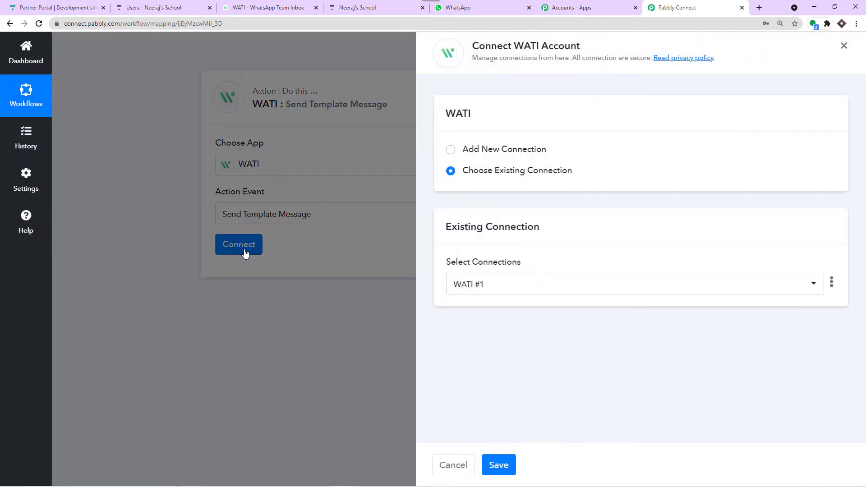
Choose Add New Connection for WATI, then switch to the WATI dashboard
{"action": "left_click", "coordinate": [490, 151]}
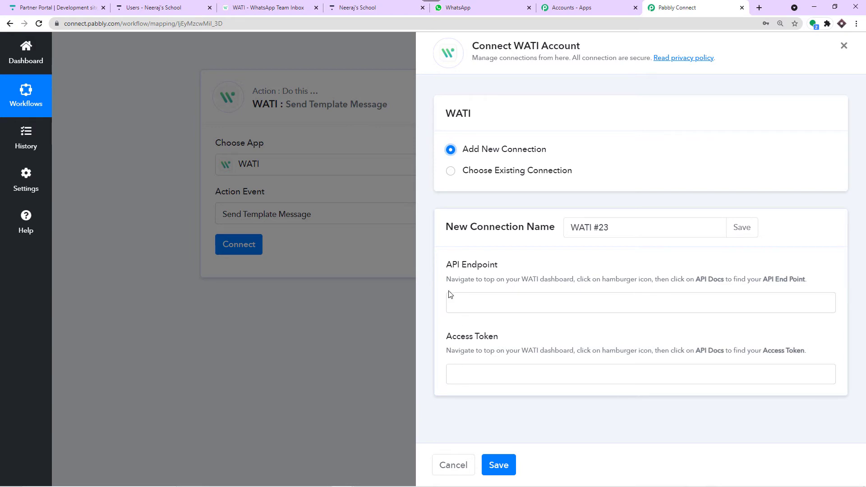
{"action": "left_click", "coordinate": [282, 5]}
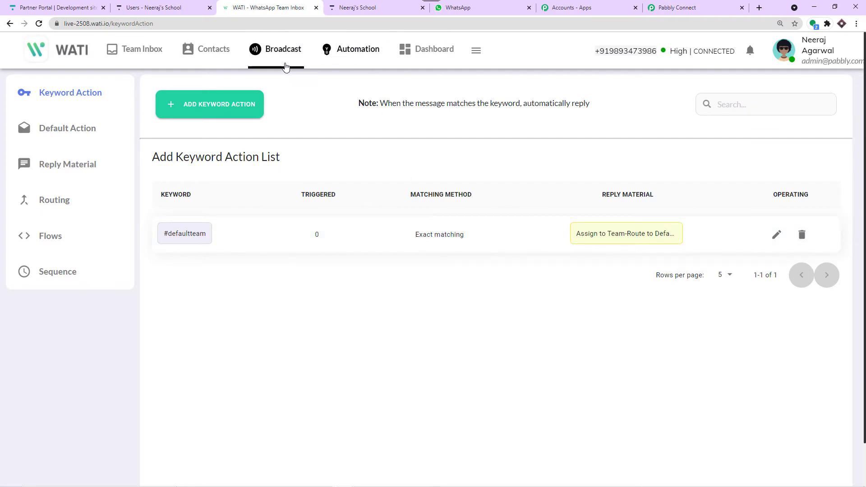
Copy the API endpoint from WATI's API Docs into Pabbly's API Endpoint field
{"action": "left_click", "coordinate": [413, 50]}
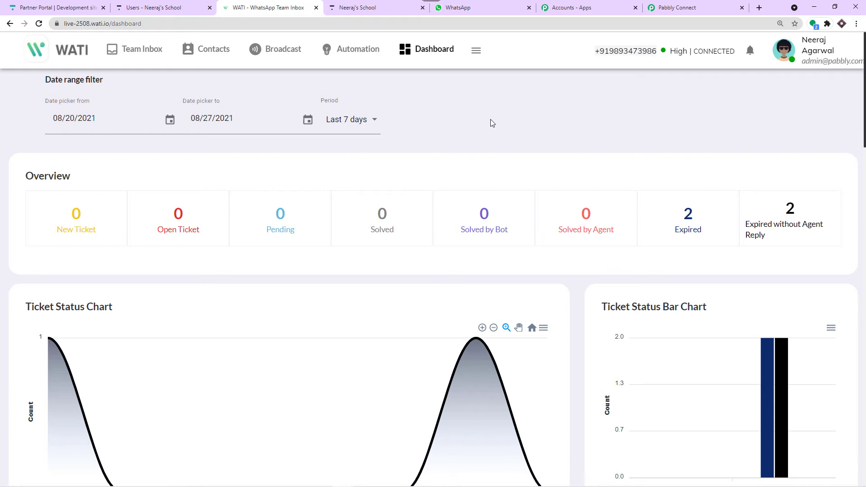
{"action": "left_click", "coordinate": [681, 7]}
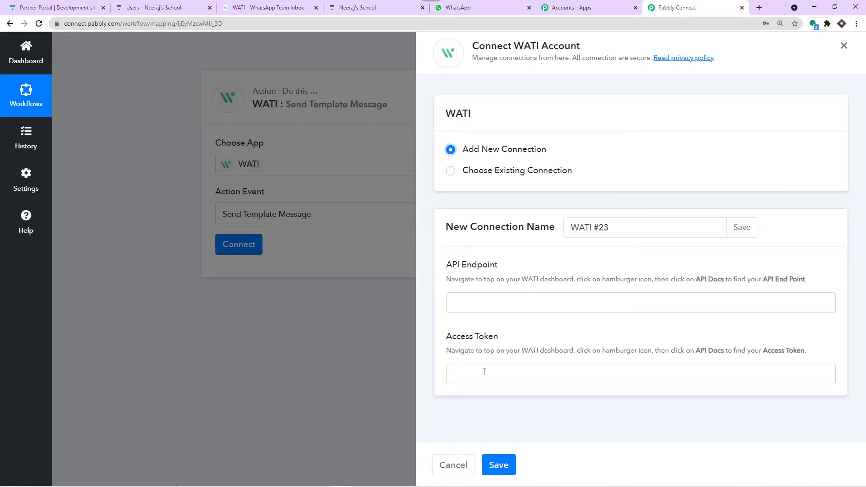
{"action": "left_click", "coordinate": [253, 8]}
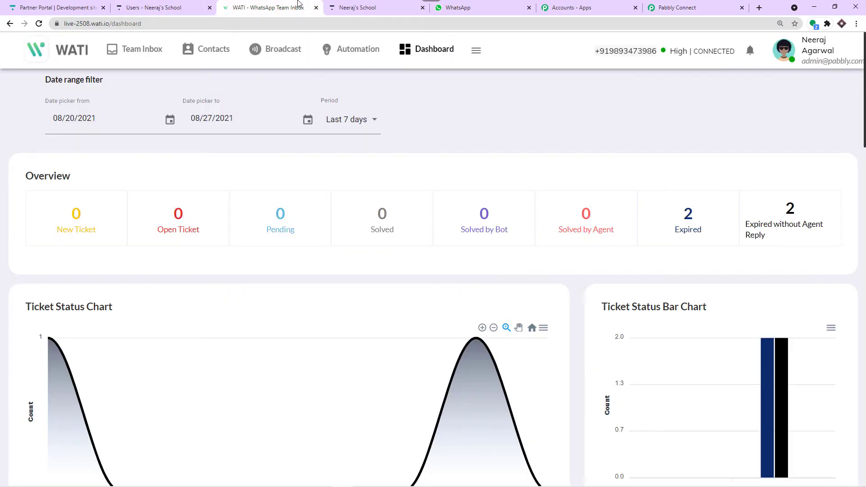
{"action": "left_click", "coordinate": [474, 56]}
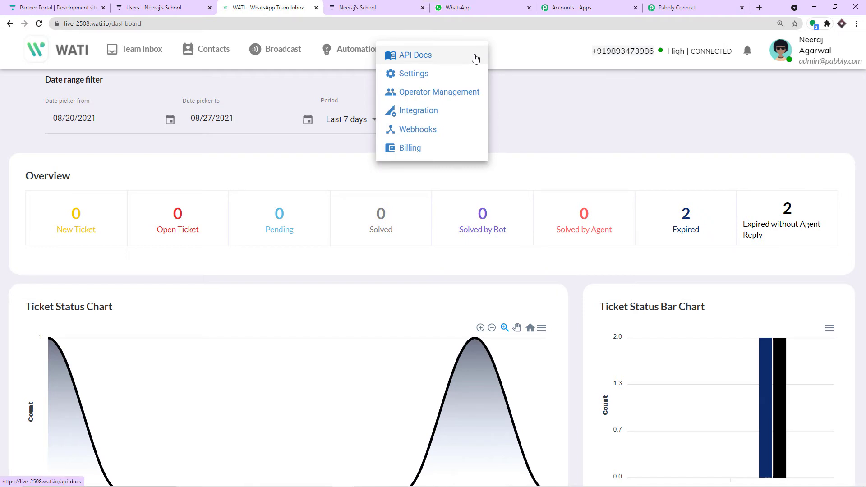
{"action": "left_click", "coordinate": [440, 56]}
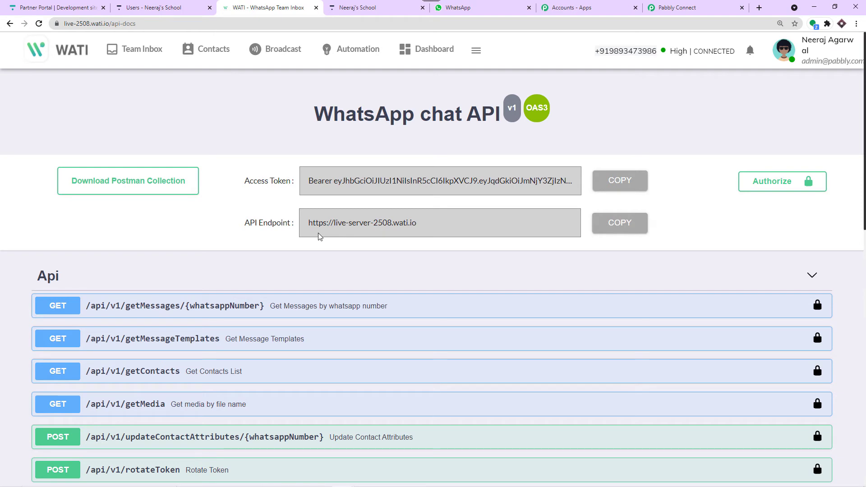
{"action": "left_click", "coordinate": [625, 223]}
{"action": "left_click", "coordinate": [677, 7]}
{"action": "left_click", "coordinate": [494, 297]}
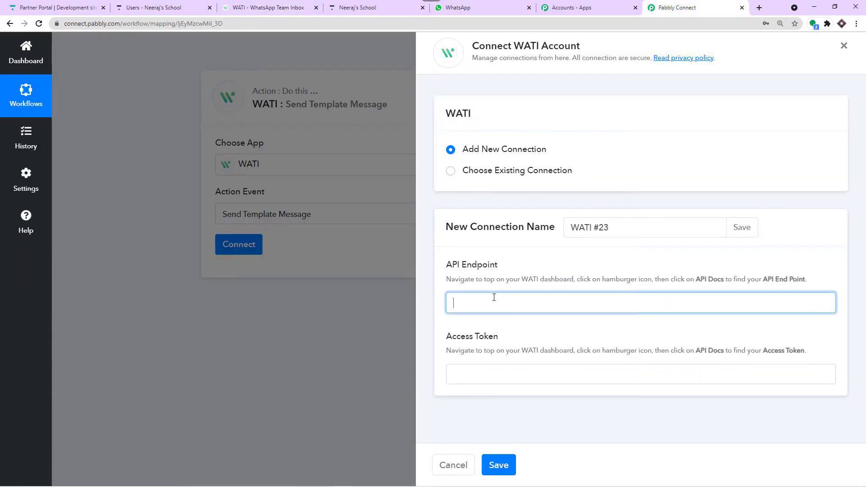
{"action": "type", "text": "https://live-server-2508.wati.io"}
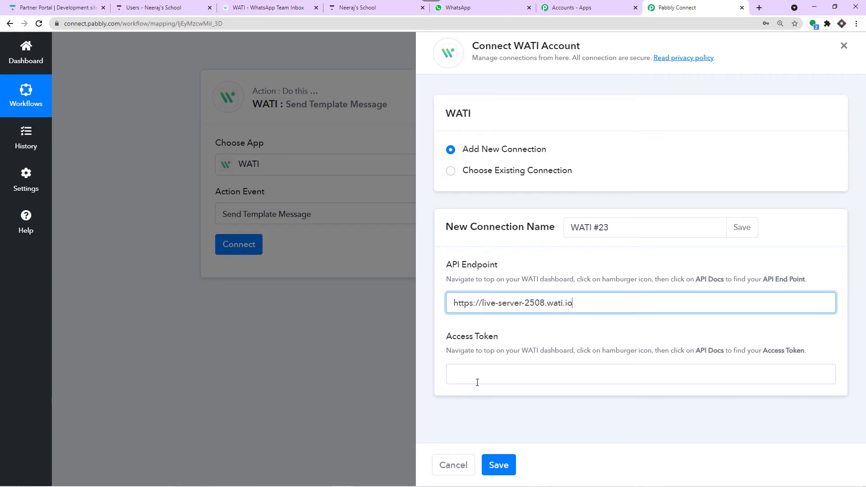
{"action": "left_click", "coordinate": [284, 7]}
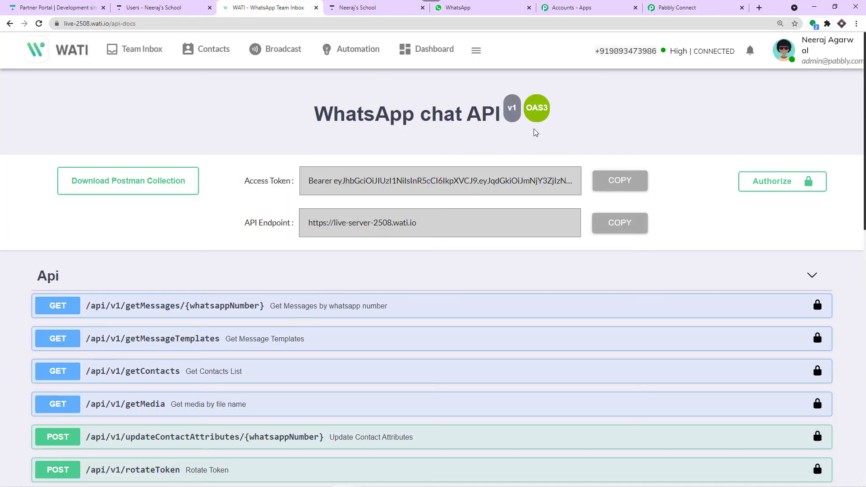
{"action": "left_click", "coordinate": [620, 181]}
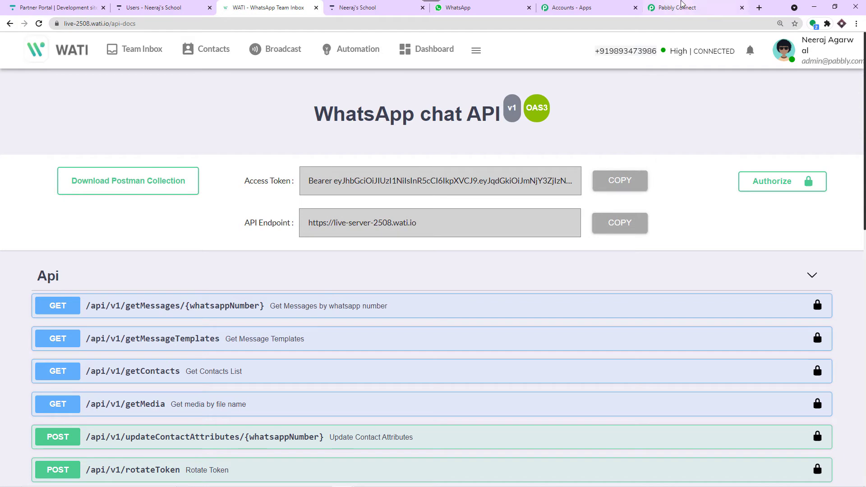
{"action": "left_click", "coordinate": [677, 7]}
{"action": "left_click", "coordinate": [495, 378]}
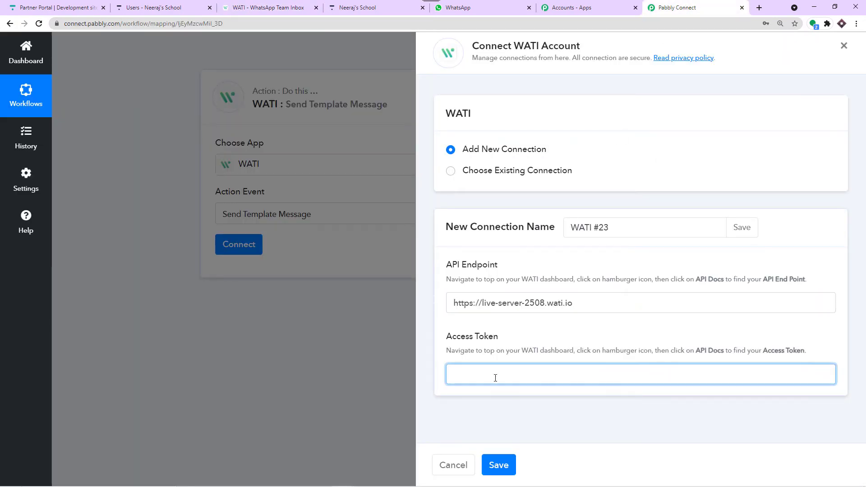
{"action": "key", "text": "ctrl+v"}
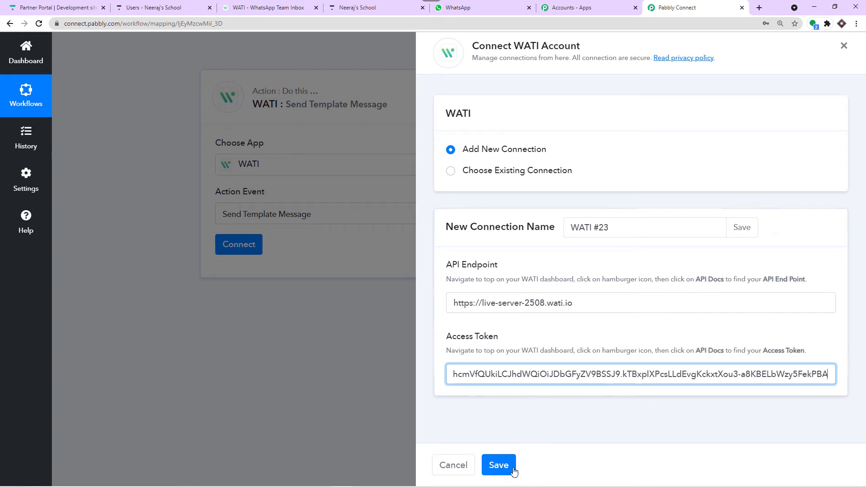
{"action": "left_click", "coordinate": [499, 465]}
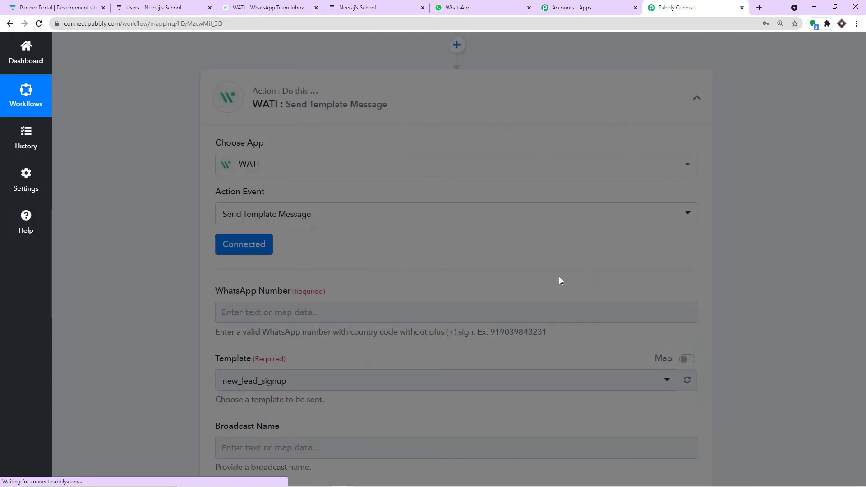
Scroll through the Search User response, selecting the returned phone number, down to the WATI fields
{"action": "scroll", "coordinate": [450, 246], "scroll_direction": "down", "scroll_amount": 3}
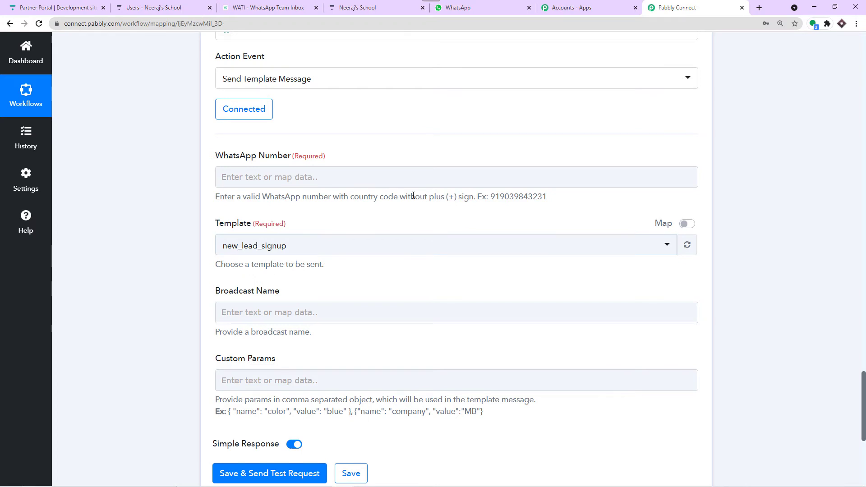
{"action": "scroll", "coordinate": [314, 272], "scroll_direction": "down", "scroll_amount": 2}
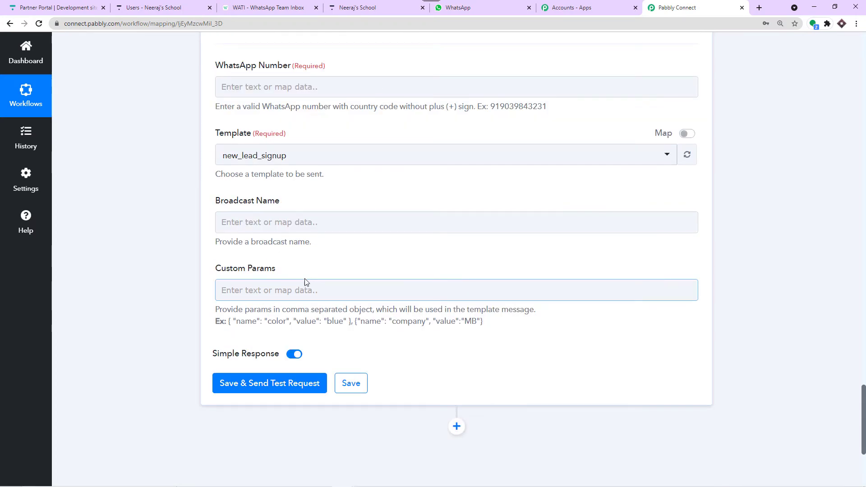
{"action": "scroll", "coordinate": [348, 265], "scroll_direction": "up", "scroll_amount": 3}
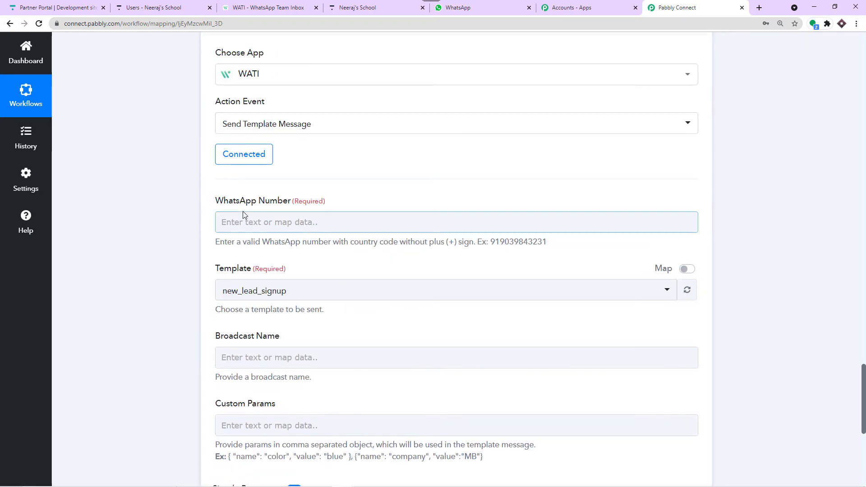
{"action": "scroll", "coordinate": [352, 208], "scroll_direction": "up", "scroll_amount": 3}
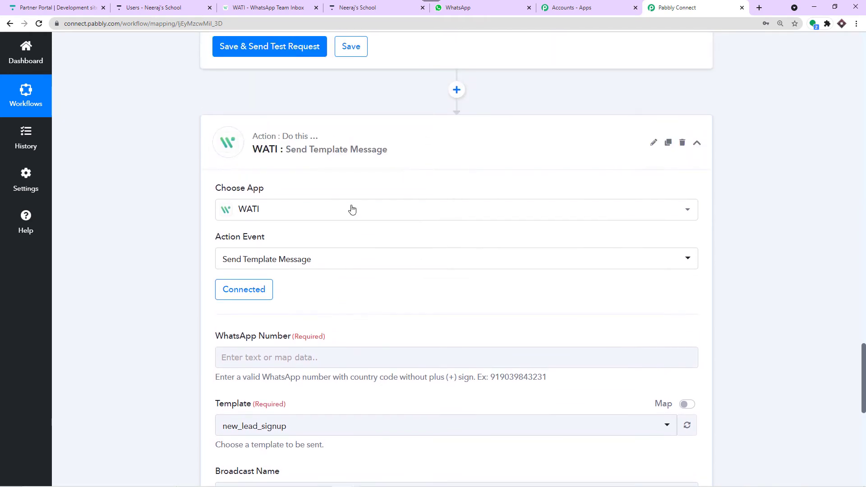
{"action": "scroll", "coordinate": [352, 209], "scroll_direction": "up", "scroll_amount": 6}
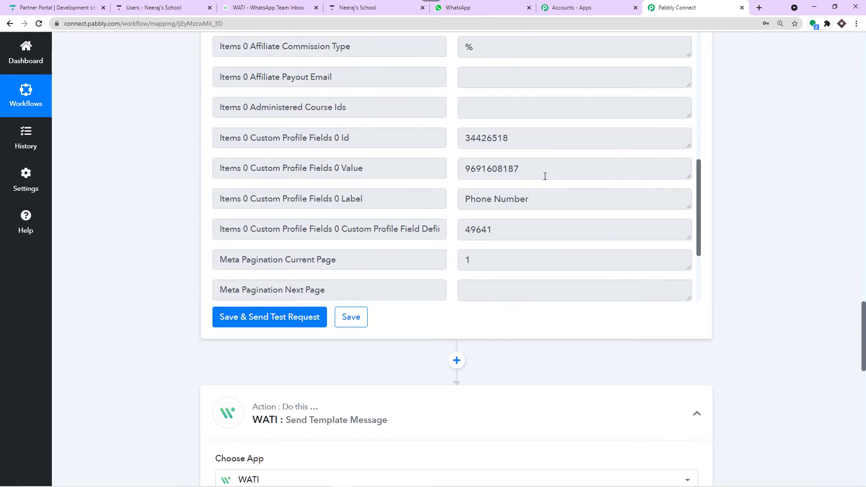
{"action": "scroll", "coordinate": [523, 195], "scroll_direction": "up", "scroll_amount": 1}
{"action": "left_click_drag", "start_coordinate": [525, 212], "coordinate": [447, 209]}
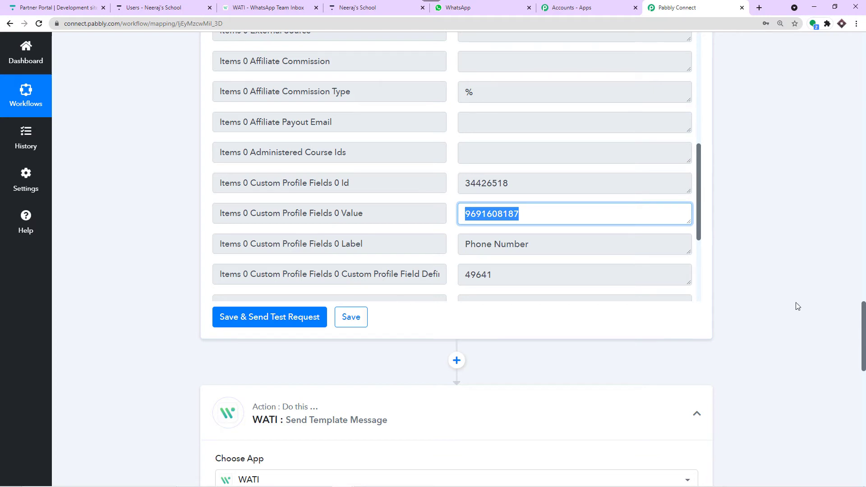
{"action": "scroll", "coordinate": [798, 307], "scroll_direction": "down", "scroll_amount": 10}
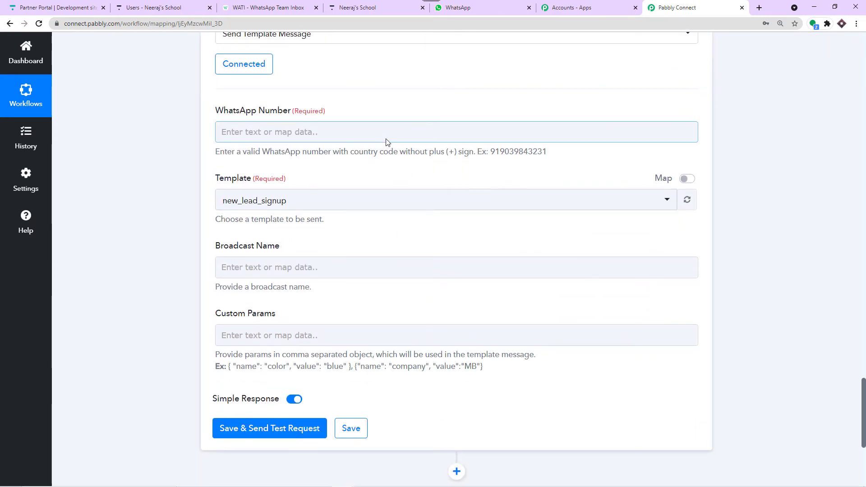
Map Search User's Items 0 Custom Profile Fields 0 Value into WhatsApp Number
{"action": "left_click", "coordinate": [384, 134]}
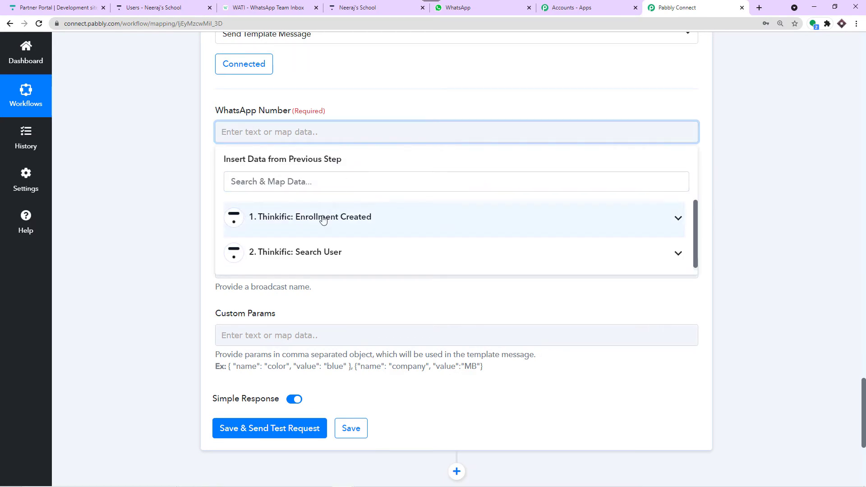
{"action": "scroll", "coordinate": [826, 185], "scroll_direction": "up", "scroll_amount": 20}
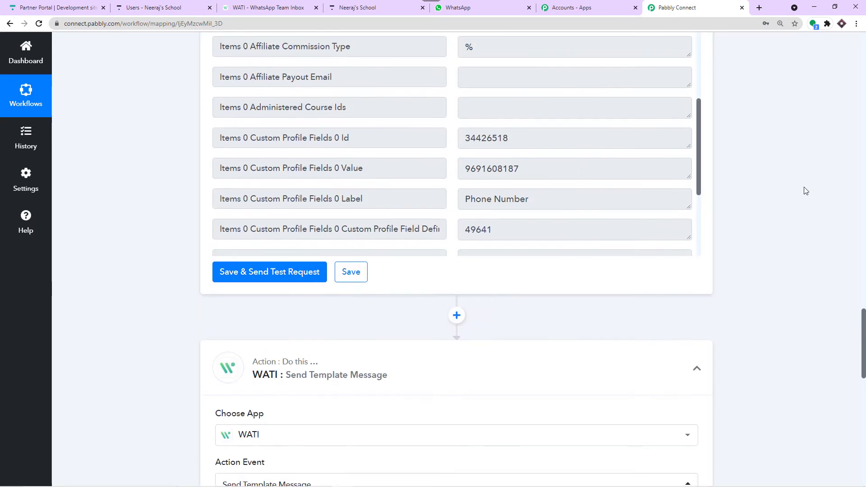
{"action": "scroll", "coordinate": [750, 169], "scroll_direction": "up", "scroll_amount": 9}
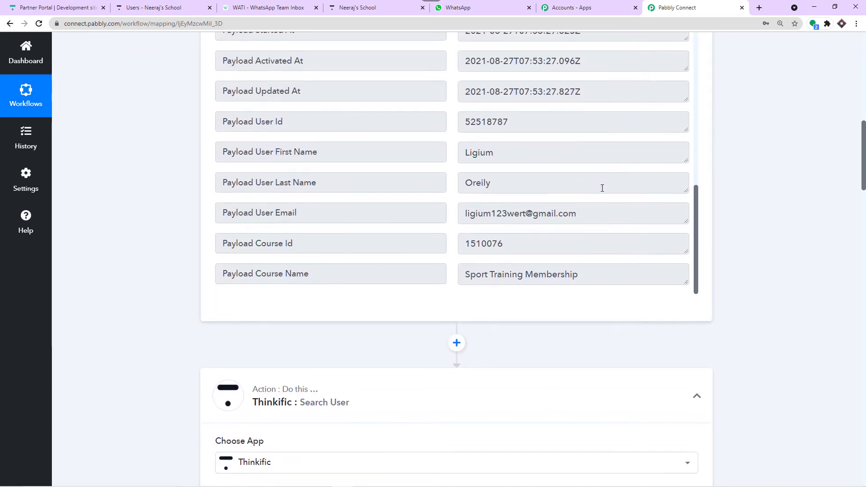
{"action": "scroll", "coordinate": [606, 243], "scroll_direction": "down", "scroll_amount": 20}
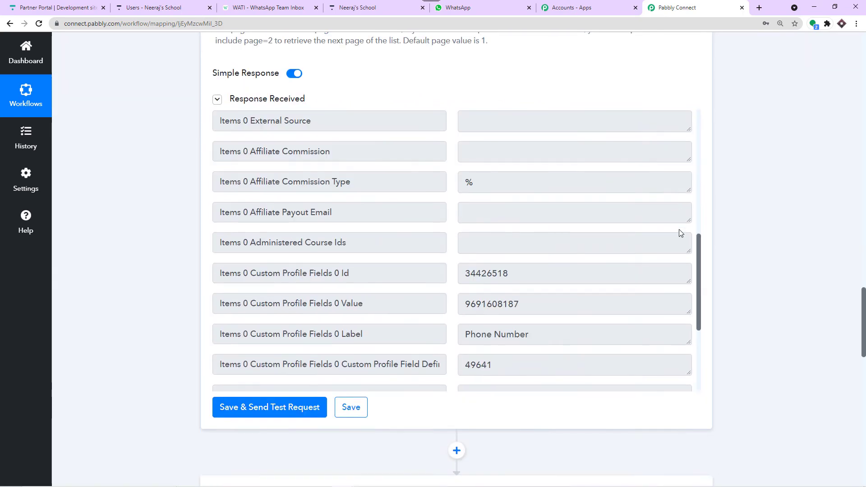
{"action": "scroll", "coordinate": [466, 192], "scroll_direction": "down", "scroll_amount": 10}
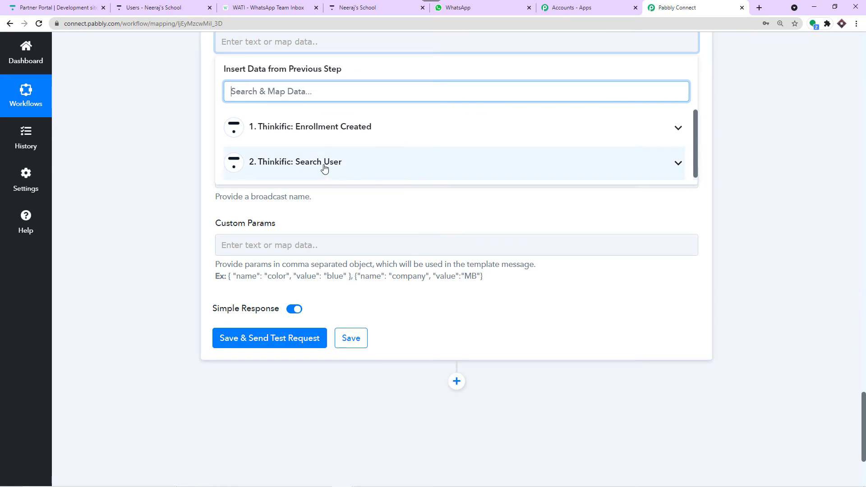
{"action": "left_click", "coordinate": [324, 169]}
{"action": "scroll", "coordinate": [368, 276], "scroll_direction": "down", "scroll_amount": 6}
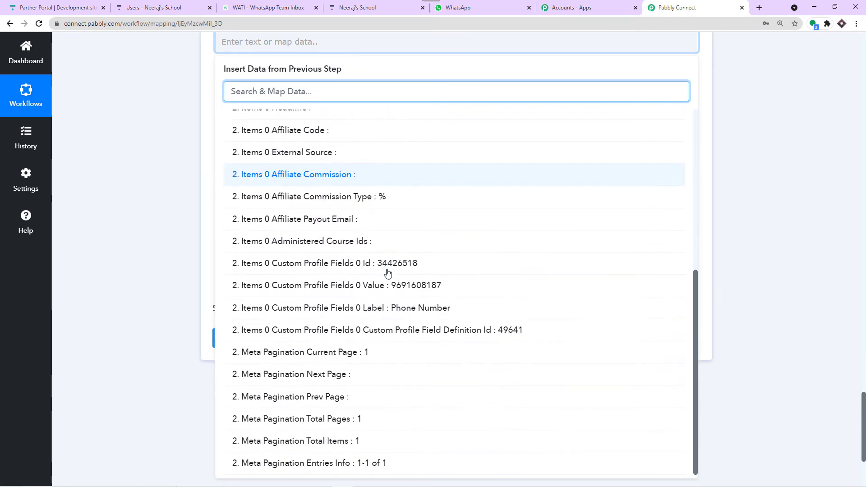
{"action": "left_click", "coordinate": [417, 287]}
{"action": "left_click", "coordinate": [797, 174]}
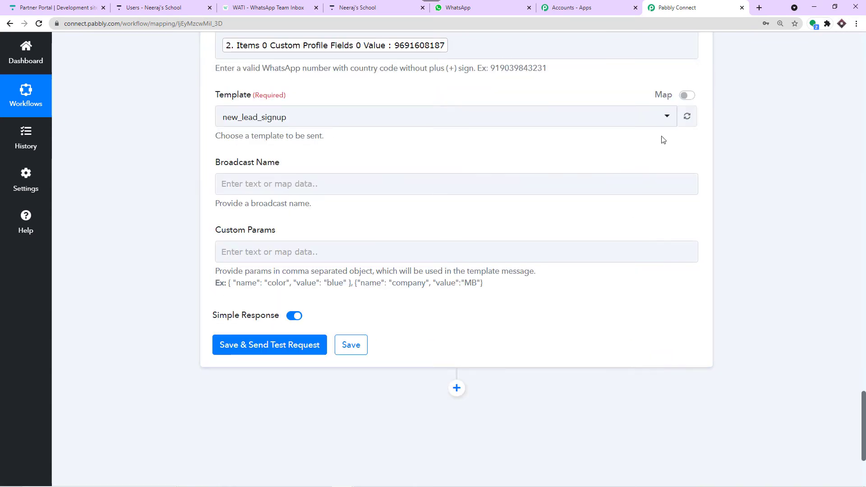
Prefix the mapped phone value with 91, following the help text's no-plus-sign rule
{"action": "scroll", "coordinate": [581, 131], "scroll_direction": "up", "scroll_amount": 3}
{"action": "scroll", "coordinate": [579, 131], "scroll_direction": "up", "scroll_amount": 1}
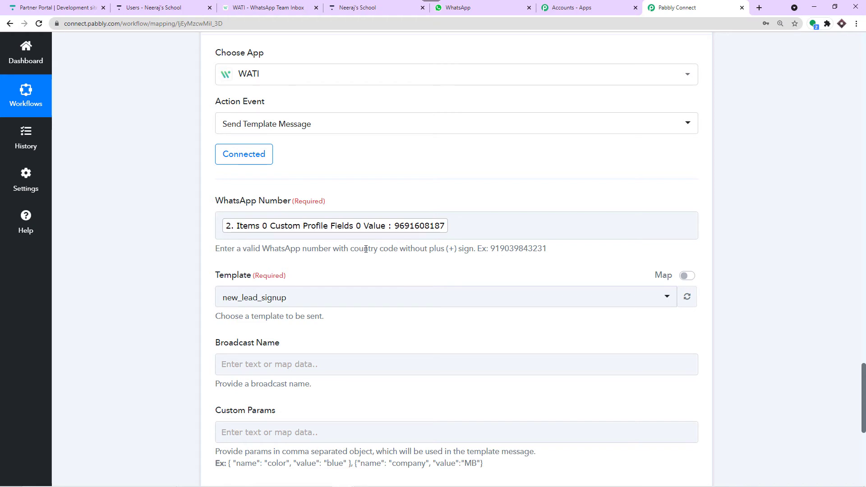
{"action": "left_click", "coordinate": [221, 226]}
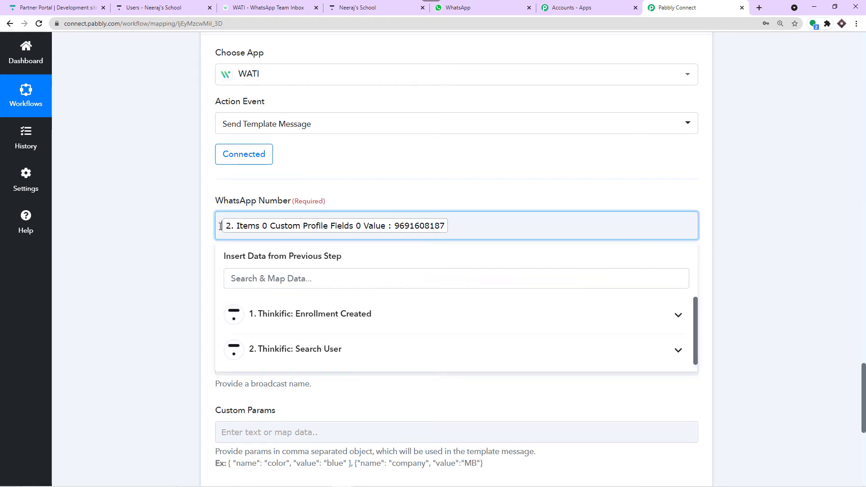
{"action": "type", "text": "91"}
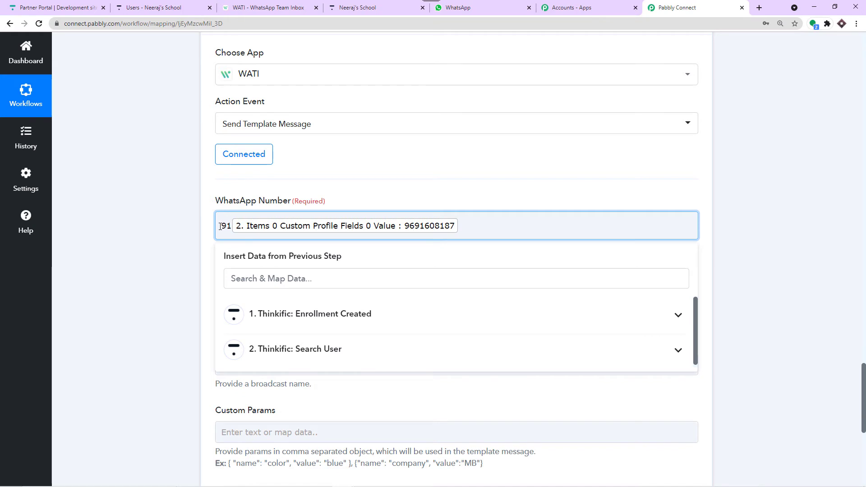
{"action": "left_click", "coordinate": [317, 183]}
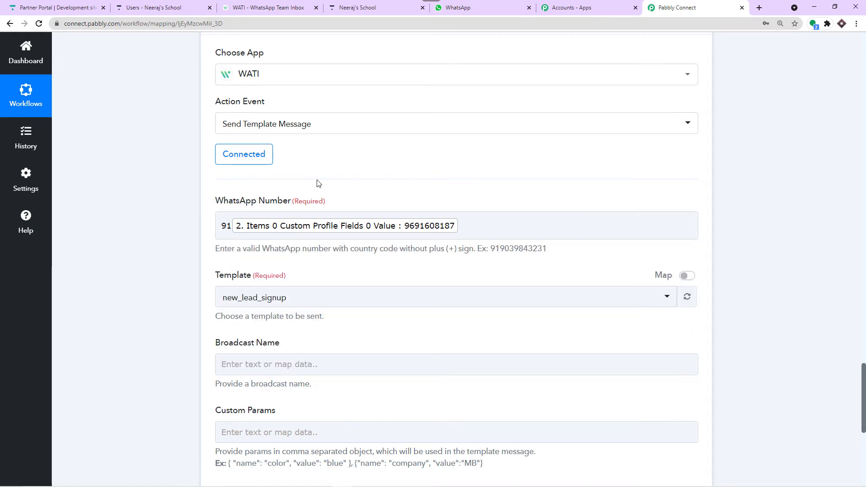
{"action": "double_click", "coordinate": [452, 249]}
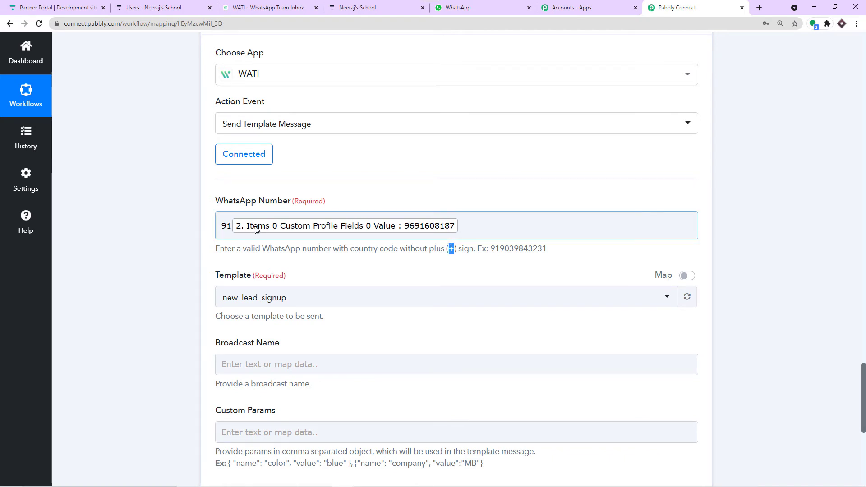
{"action": "left_click", "coordinate": [496, 175]}
{"action": "scroll", "coordinate": [496, 175], "scroll_direction": "down", "scroll_amount": 3}
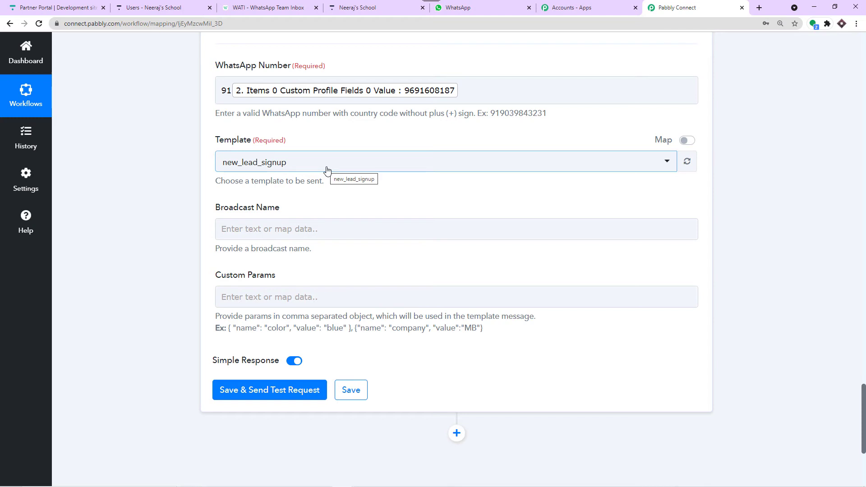
{"action": "scroll", "coordinate": [328, 170], "scroll_direction": "up", "scroll_amount": 1}
{"action": "scroll", "coordinate": [328, 170], "scroll_direction": "up", "scroll_amount": 1}
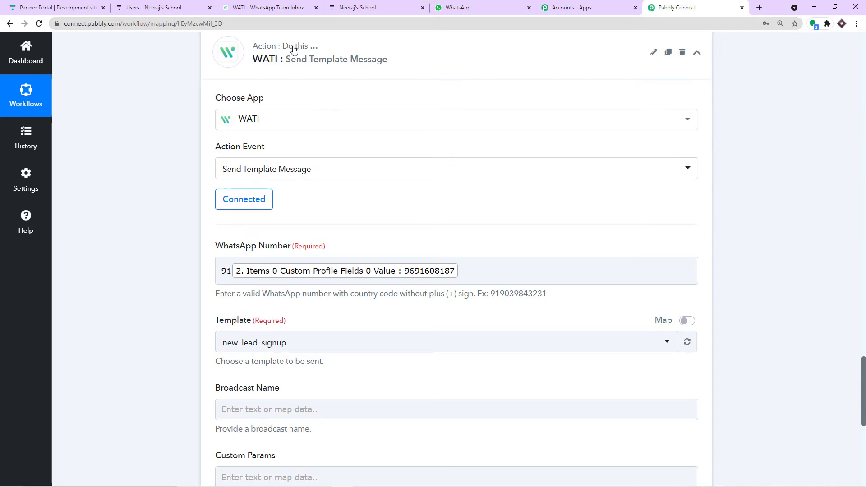
{"action": "left_click", "coordinate": [271, 8]}
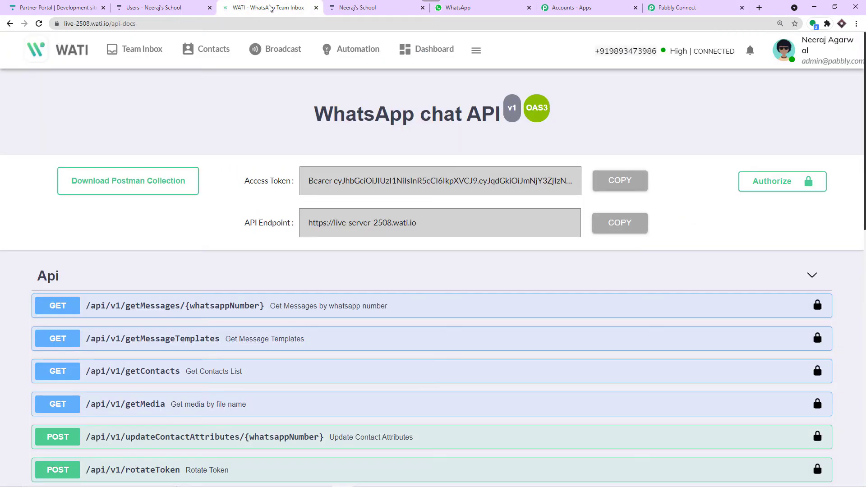
Preview the course_registration template under Broadcast > Template Messages, then view the received WhatsApp message
{"action": "left_click", "coordinate": [287, 45]}
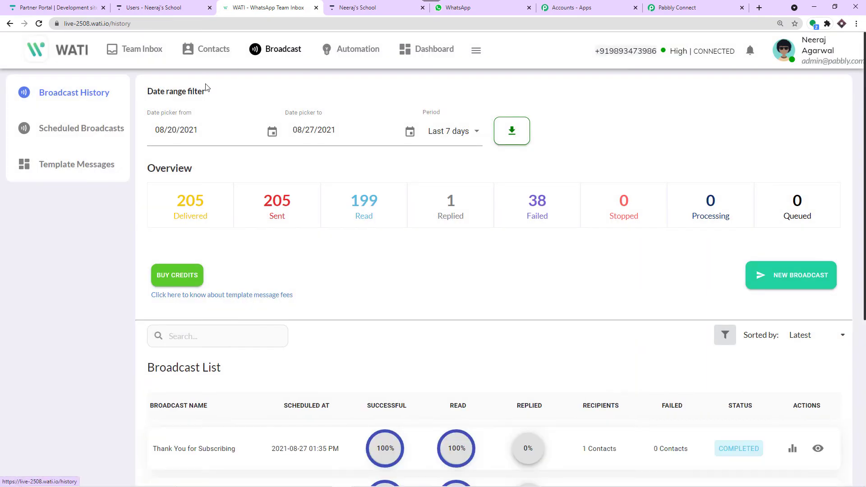
{"action": "left_click", "coordinate": [77, 166]}
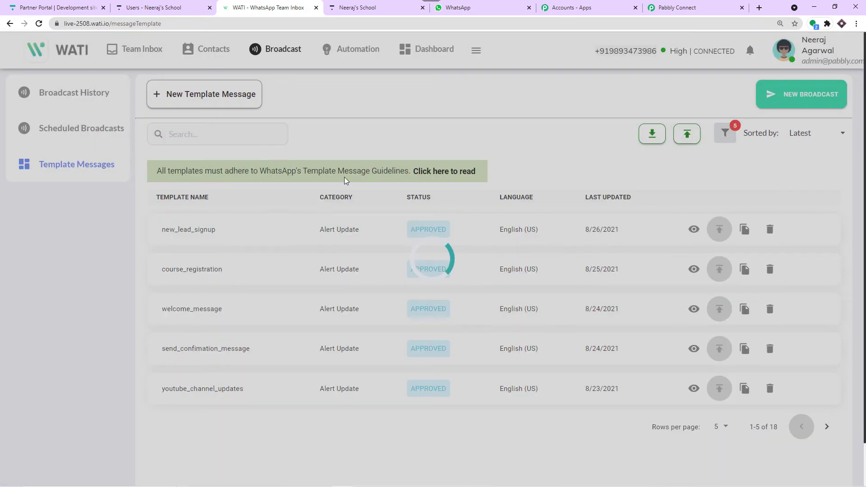
{"action": "scroll", "coordinate": [358, 210], "scroll_direction": "down", "scroll_amount": 1}
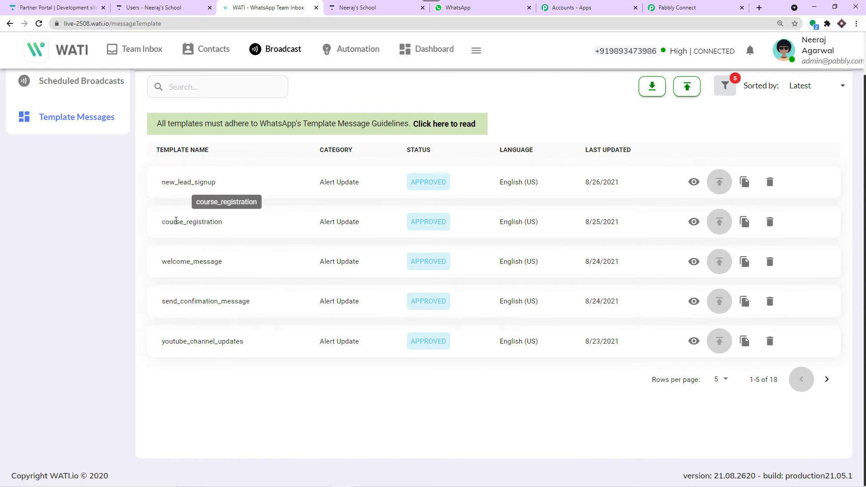
{"action": "left_click_drag", "start_coordinate": [157, 225], "coordinate": [235, 227]}
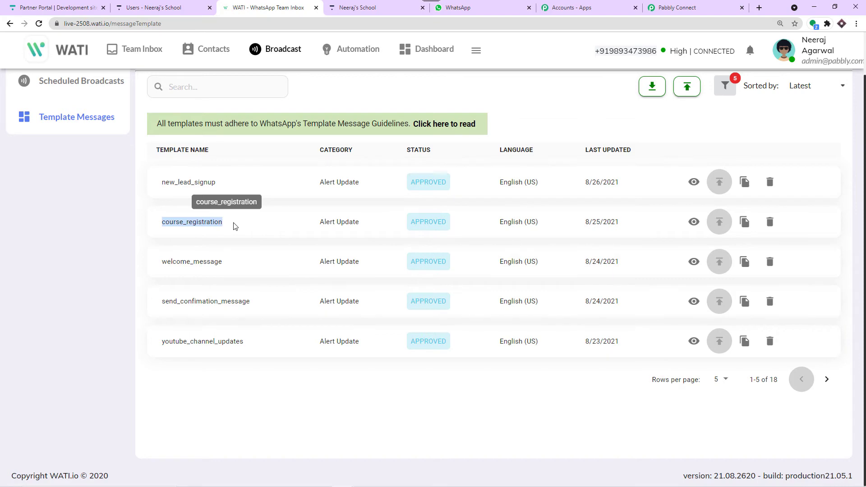
{"action": "left_click", "coordinate": [694, 221]}
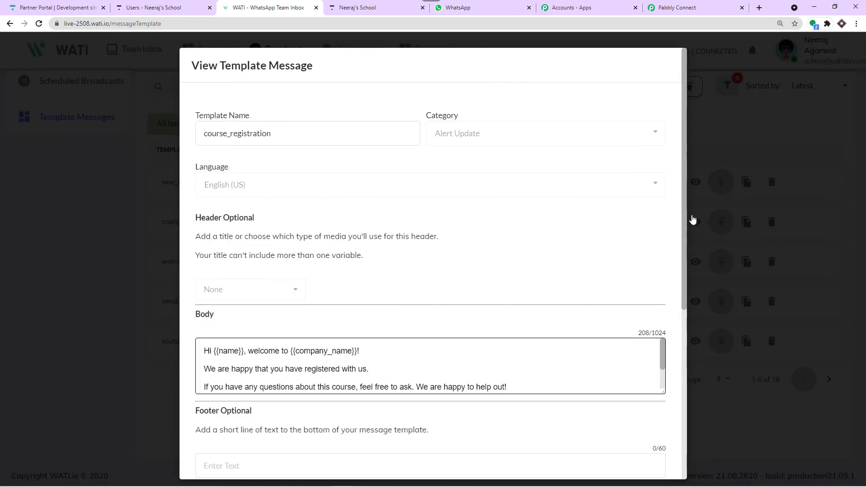
{"action": "left_click", "coordinate": [738, 140]}
{"action": "left_click", "coordinate": [497, 9]}
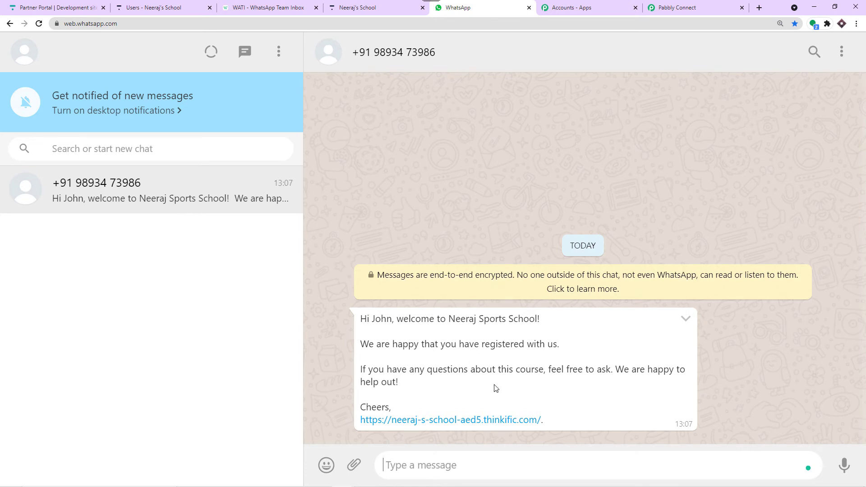
Compare the template's name placeholder with the recipient and school names in the delivered message
{"action": "left_click", "coordinate": [268, 8]}
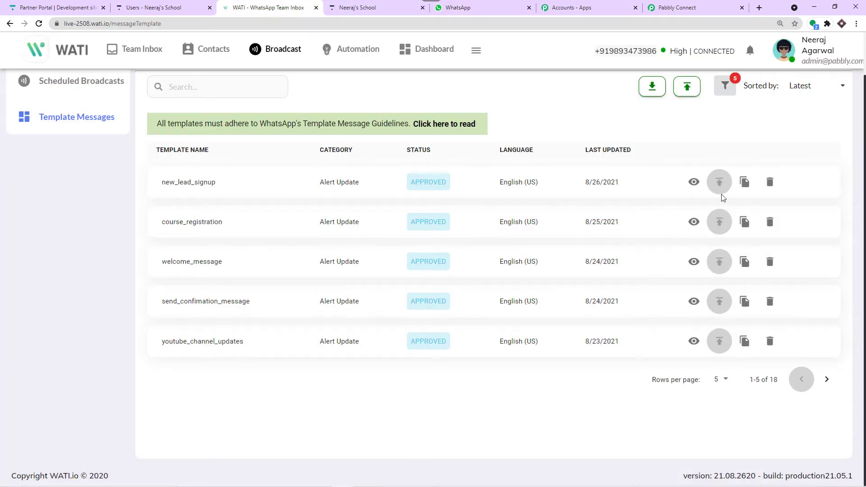
{"action": "left_click", "coordinate": [695, 222]}
{"action": "scroll", "coordinate": [420, 303], "scroll_direction": "down", "scroll_amount": 2}
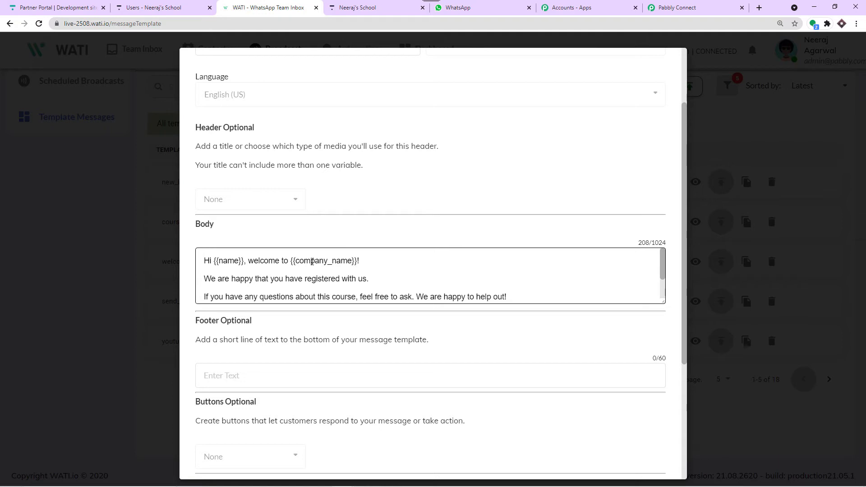
{"action": "left_click_drag", "start_coordinate": [219, 261], "coordinate": [242, 261]}
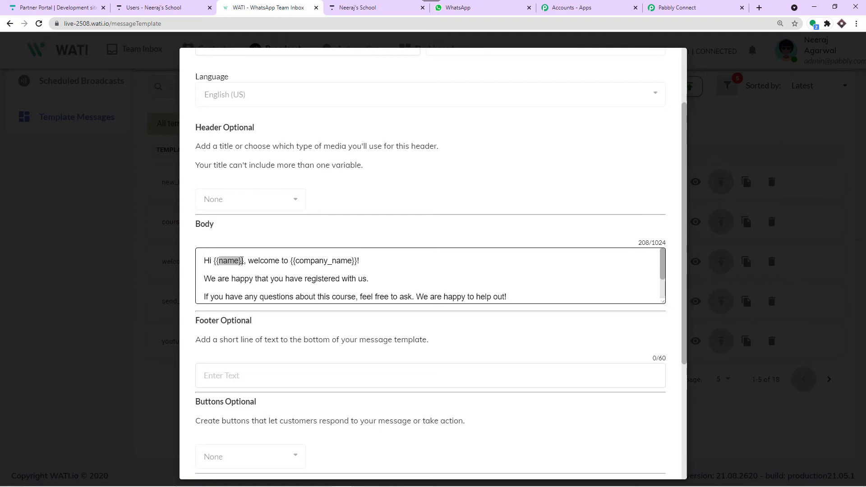
{"action": "left_click", "coordinate": [508, 7]}
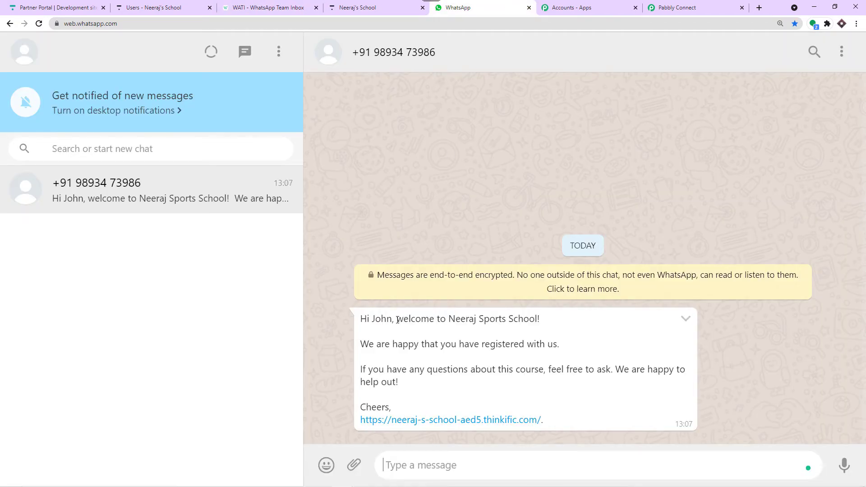
{"action": "left_click_drag", "start_coordinate": [394, 320], "coordinate": [371, 322]}
{"action": "left_click_drag", "start_coordinate": [452, 321], "coordinate": [538, 321]}
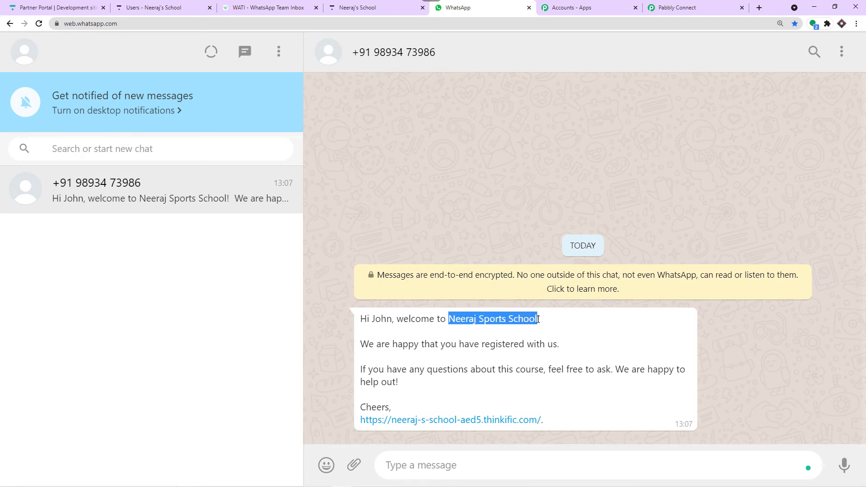
Compare the {{website_url}} placeholder with the delivered link, then close the preview
{"action": "left_click", "coordinate": [268, 8]}
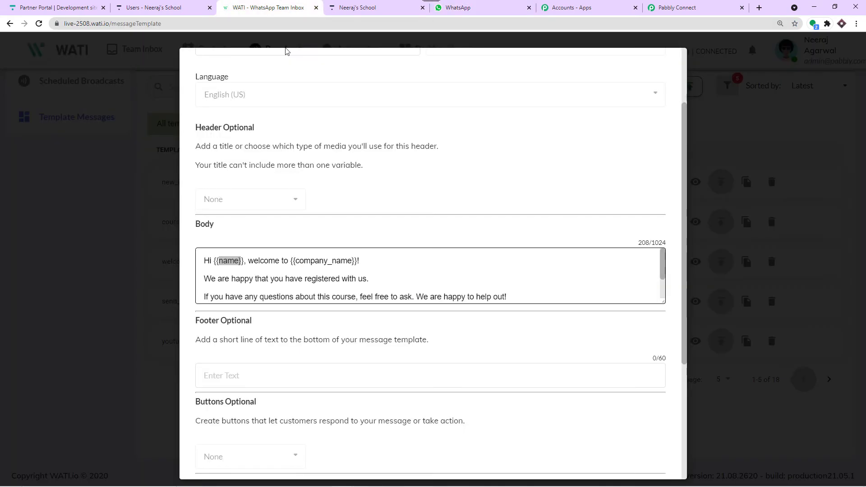
{"action": "scroll", "coordinate": [347, 256], "scroll_direction": "down", "scroll_amount": 2}
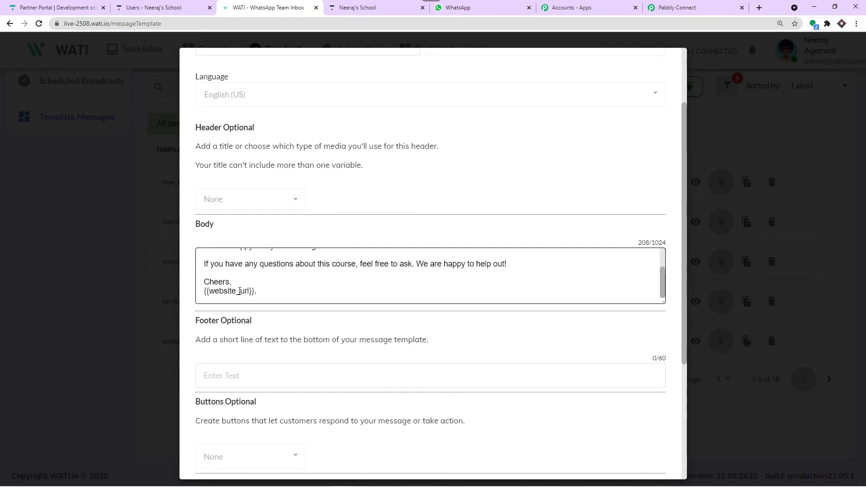
{"action": "left_click", "coordinate": [451, 7]}
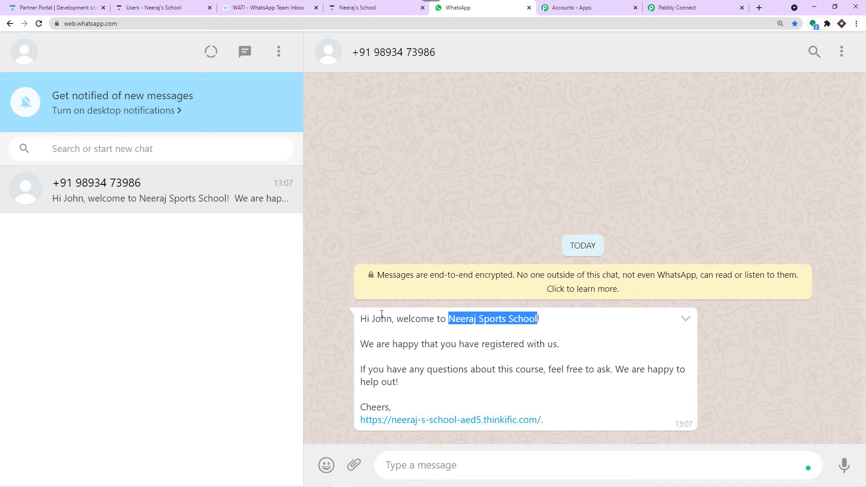
{"action": "left_click", "coordinate": [493, 320]}
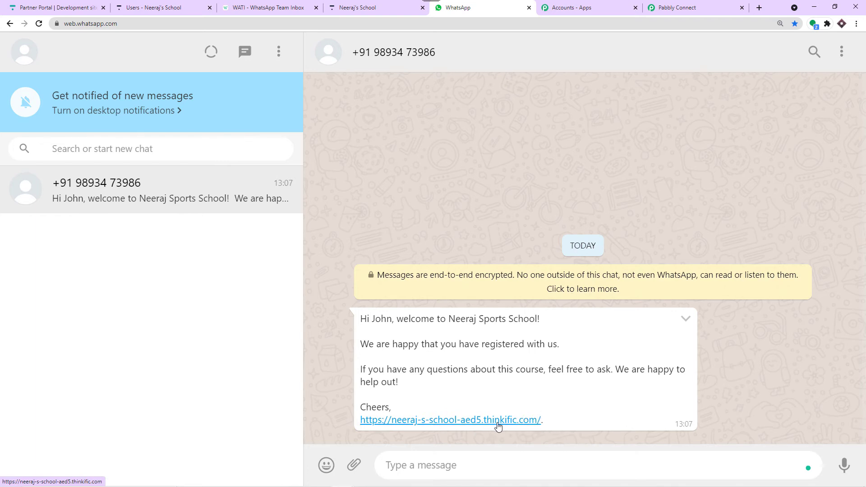
{"action": "left_click", "coordinate": [266, 6]}
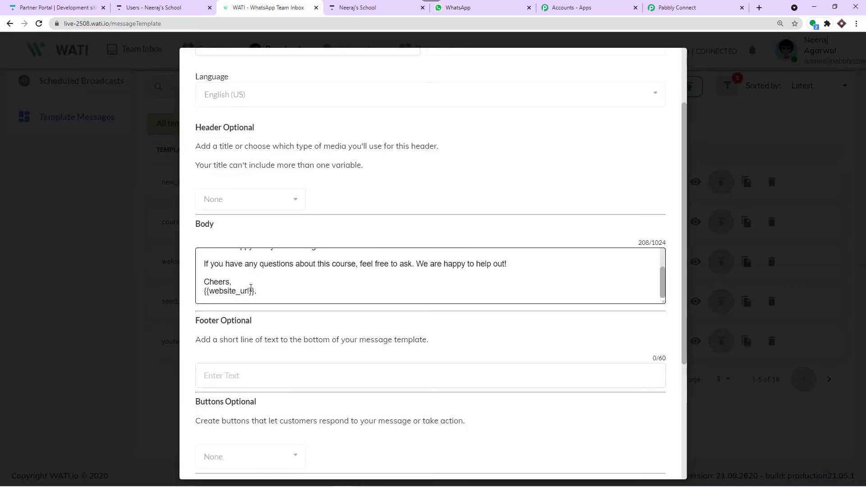
{"action": "scroll", "coordinate": [247, 288], "scroll_direction": "up", "scroll_amount": 3}
{"action": "left_click", "coordinate": [721, 158]}
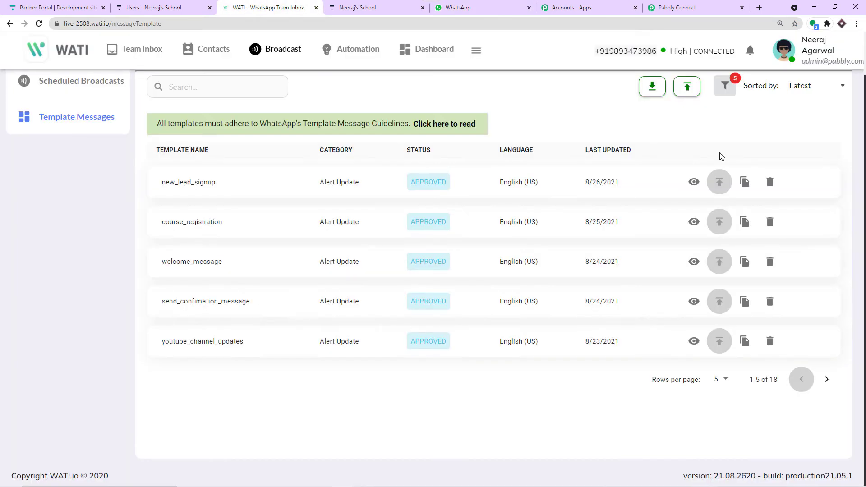
{"action": "scroll", "coordinate": [304, 212], "scroll_direction": "up", "scroll_amount": 1}
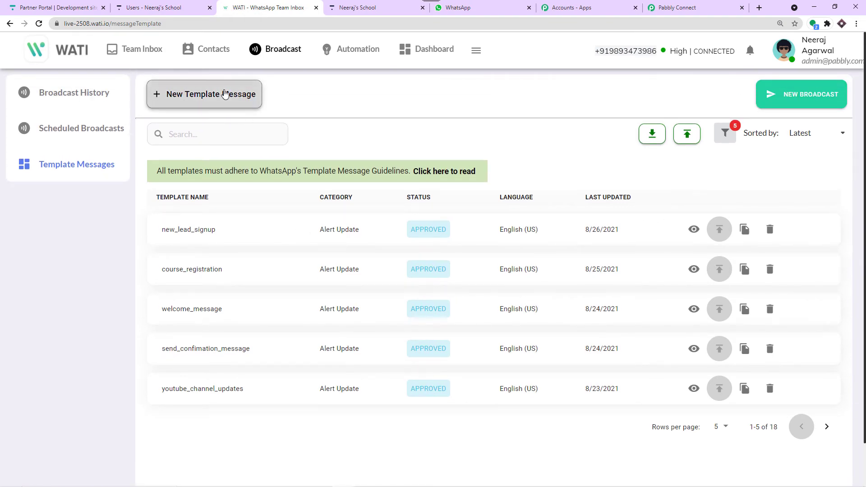
Start a new template message, browsing category and language options, and set the header to Media
{"action": "left_click", "coordinate": [225, 93]}
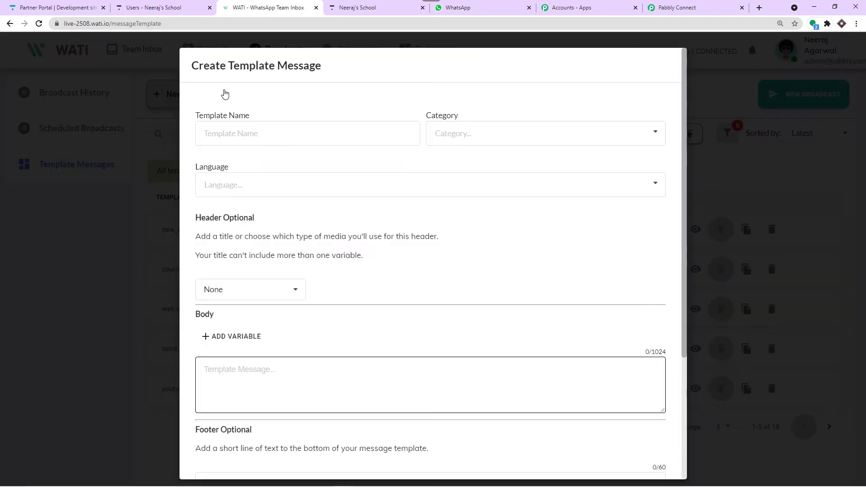
{"action": "left_click", "coordinate": [256, 134]}
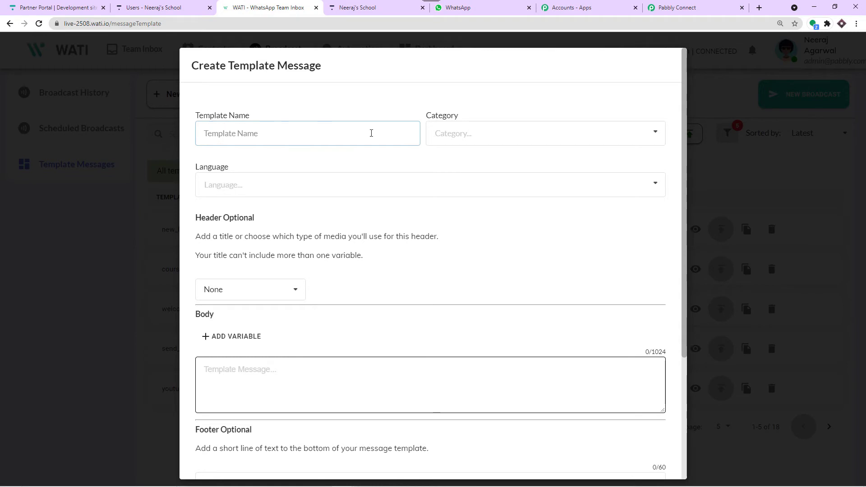
{"action": "left_click", "coordinate": [431, 134]}
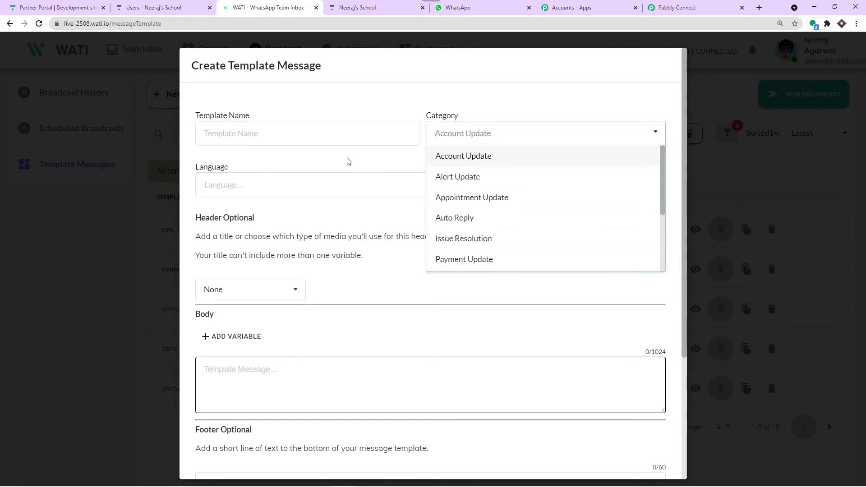
{"action": "left_click", "coordinate": [291, 191]}
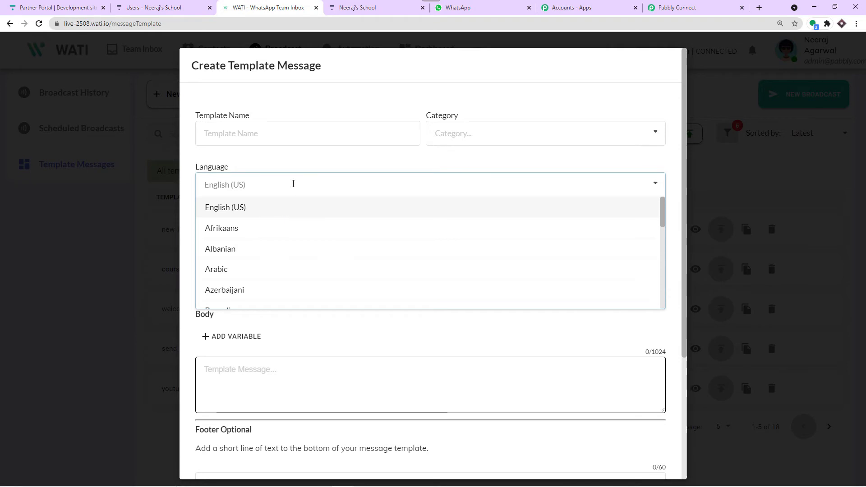
{"action": "left_click", "coordinate": [309, 163]}
{"action": "scroll", "coordinate": [310, 214], "scroll_direction": "down", "scroll_amount": 1}
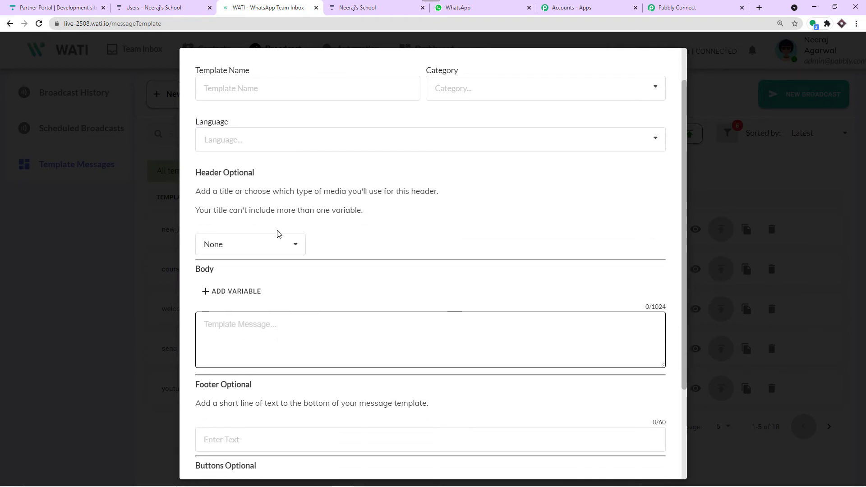
{"action": "left_click", "coordinate": [271, 243]}
{"action": "left_click", "coordinate": [295, 144]}
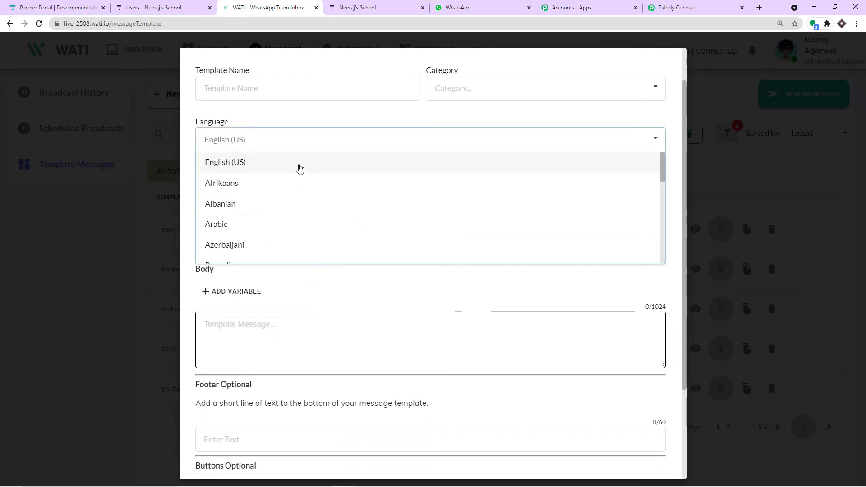
{"action": "scroll", "coordinate": [309, 217], "scroll_direction": "down", "scroll_amount": 2}
{"action": "left_click", "coordinate": [556, 112]}
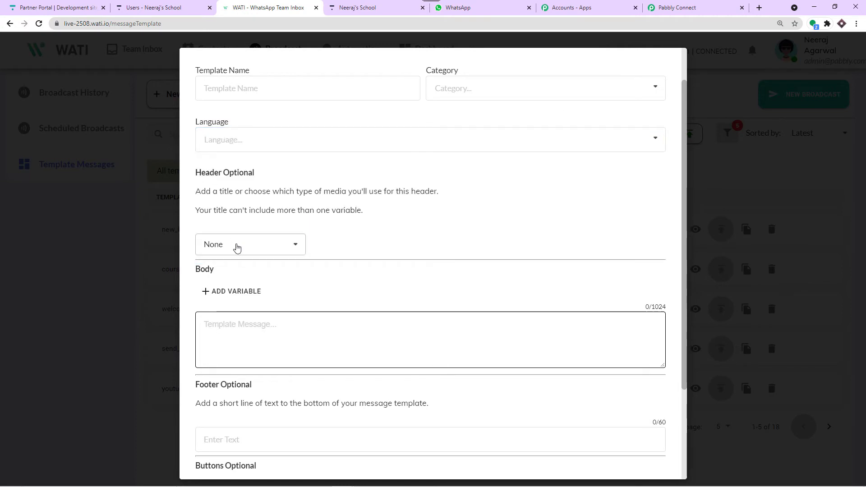
{"action": "left_click", "coordinate": [238, 246]}
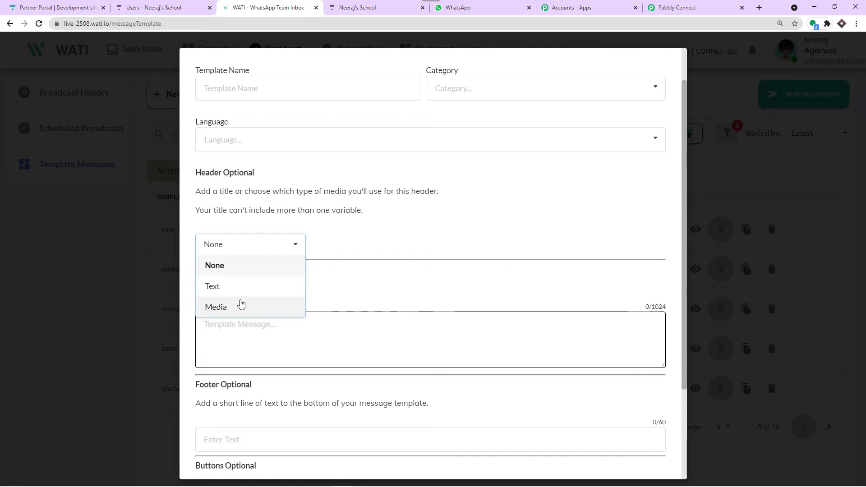
{"action": "left_click", "coordinate": [241, 304]}
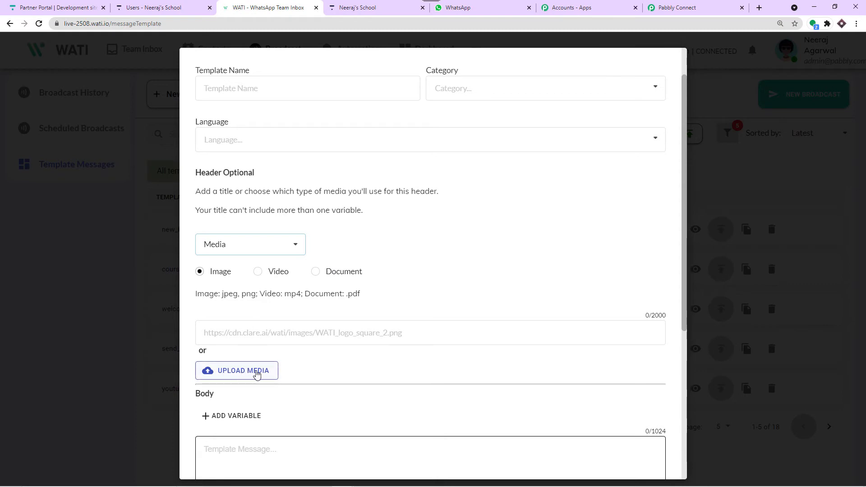
Write the body 'Hello {{name}} this is your age {{age}}, this is your residence {{address}}'
{"action": "scroll", "coordinate": [383, 289], "scroll_direction": "down", "scroll_amount": 3}
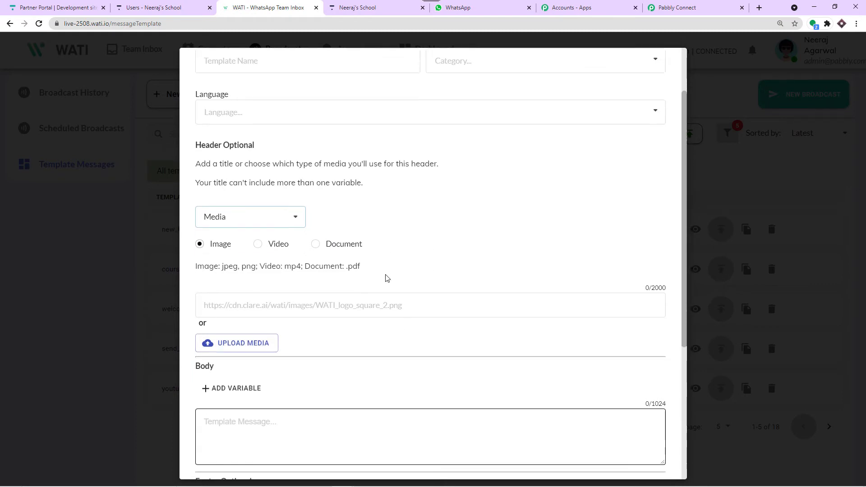
{"action": "left_click", "coordinate": [224, 320]}
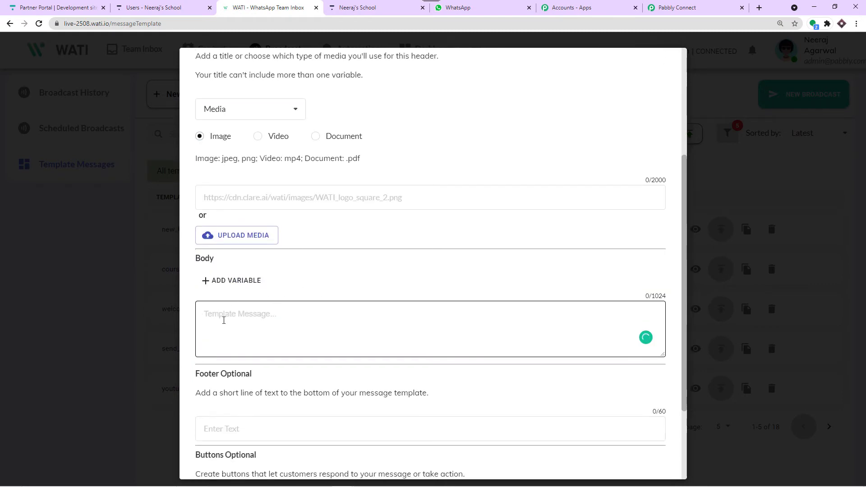
{"action": "type", "text": "Hello"}
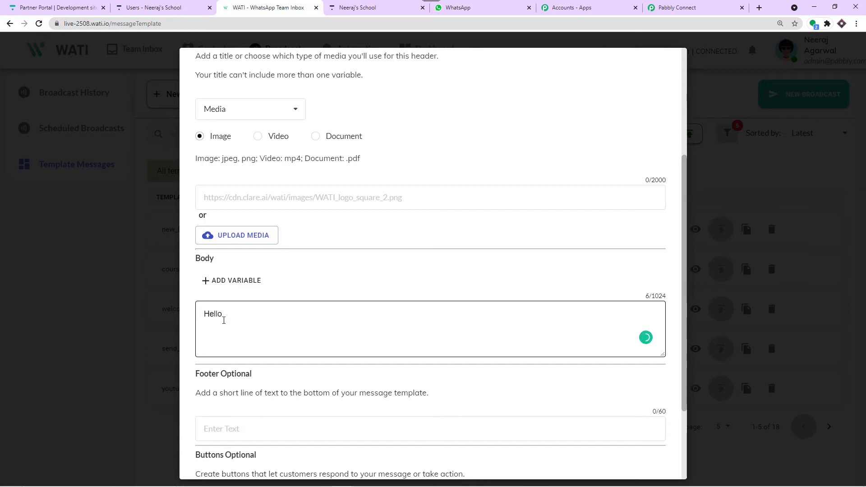
{"action": "type", "text": " {{}}"}
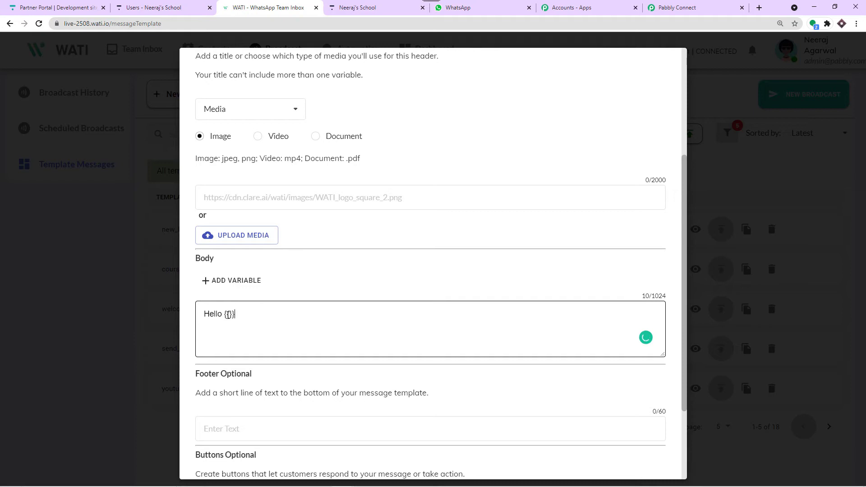
{"action": "type", "text": "name"}
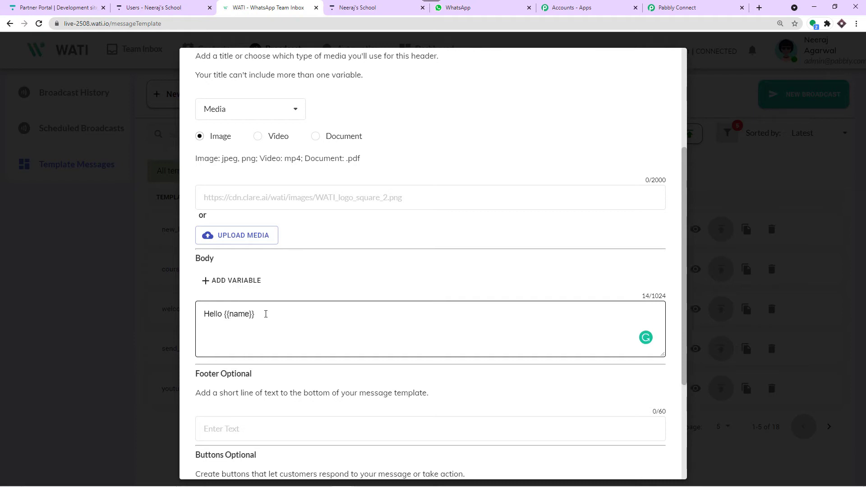
{"action": "type", "text": " this is your age"}
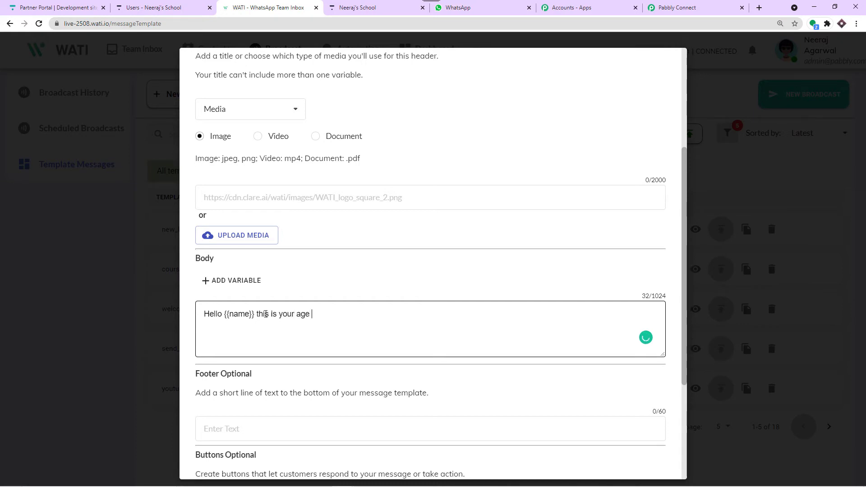
{"action": "type", "text": " {{}}age}}."}
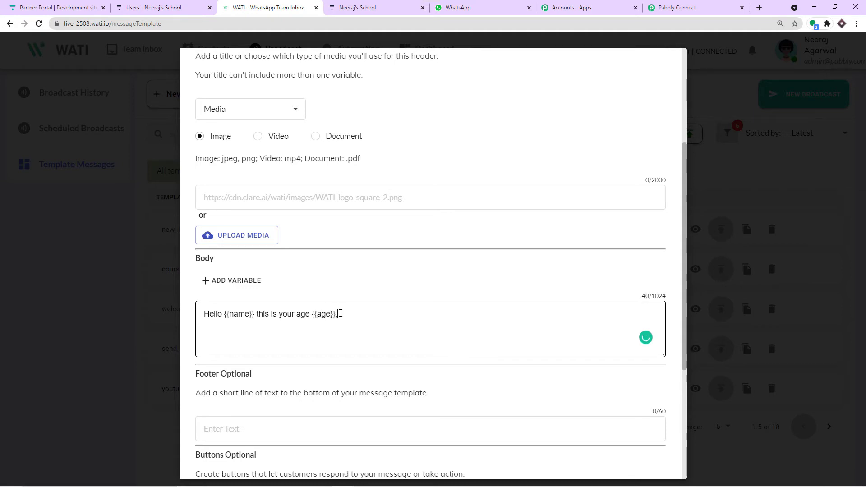
{"action": "type", "text": ", "}
{"action": "type", "text": "this is you"}
{"action": "type", "text": "r age"}
{"action": "key", "text": "BackSpace"}
{"action": "key", "text": "BackSpace"}
{"action": "key", "text": "BackSpace"}
{"action": "type", "text": "residence {{}}"}
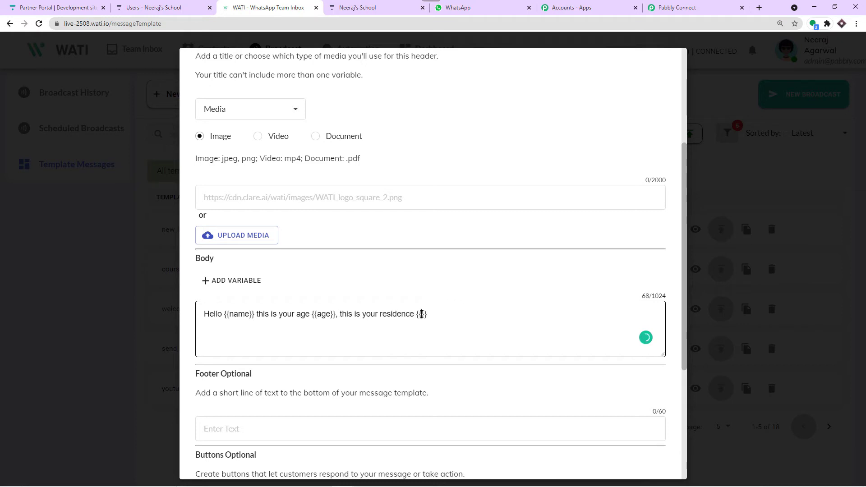
{"action": "type", "text": "addres"}
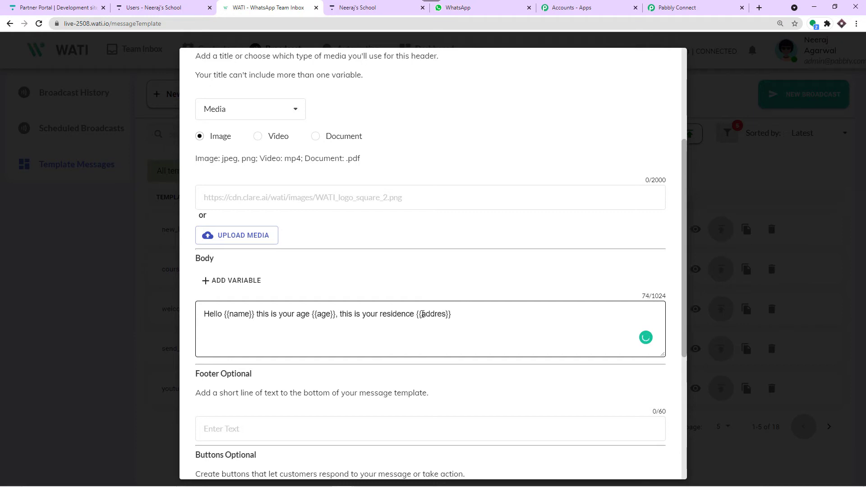
{"action": "type", "text": "s"}
Save the example template as a draft
{"action": "scroll", "coordinate": [451, 298], "scroll_direction": "down", "scroll_amount": 3}
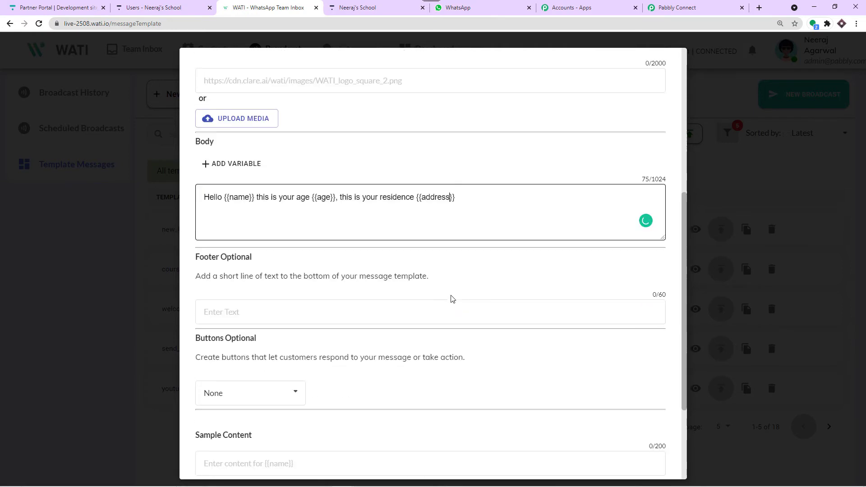
{"action": "scroll", "coordinate": [451, 297], "scroll_direction": "down", "scroll_amount": 3}
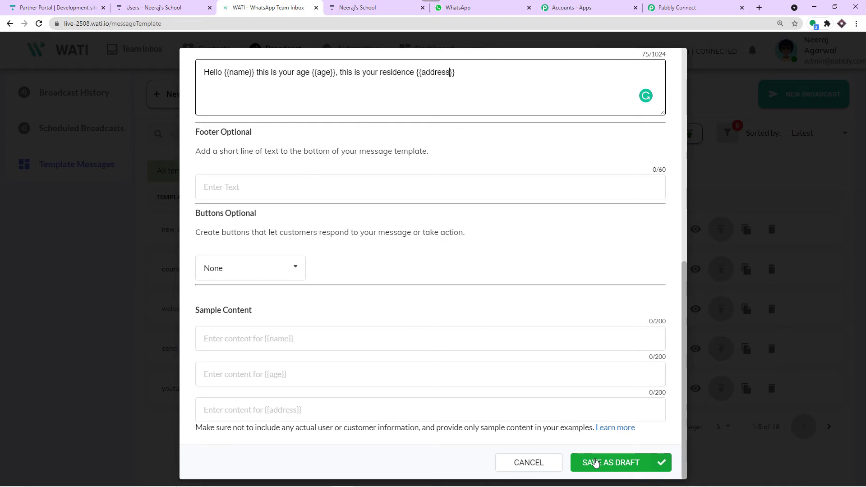
{"action": "left_click", "coordinate": [595, 463]}
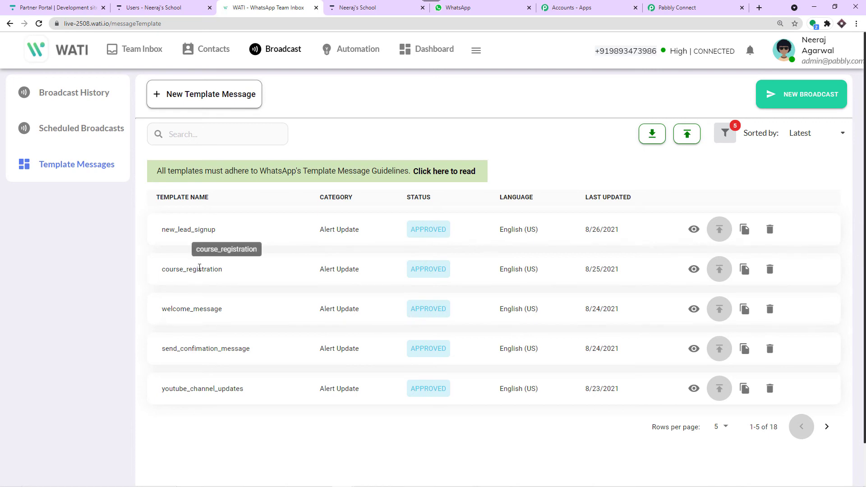
Check the course_registration template's variables, then return to the WATI step in Pabbly Connect
{"action": "left_click", "coordinate": [695, 270]}
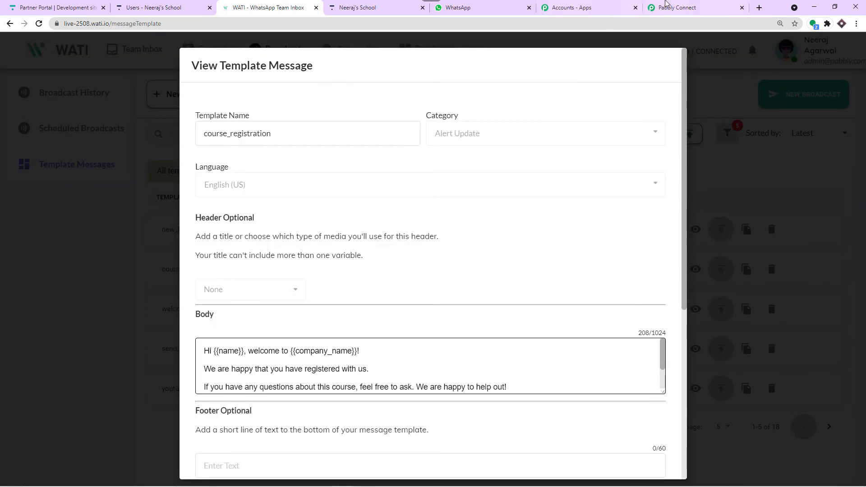
{"action": "left_click", "coordinate": [666, 6]}
{"action": "scroll", "coordinate": [289, 266], "scroll_direction": "down", "scroll_amount": 3}
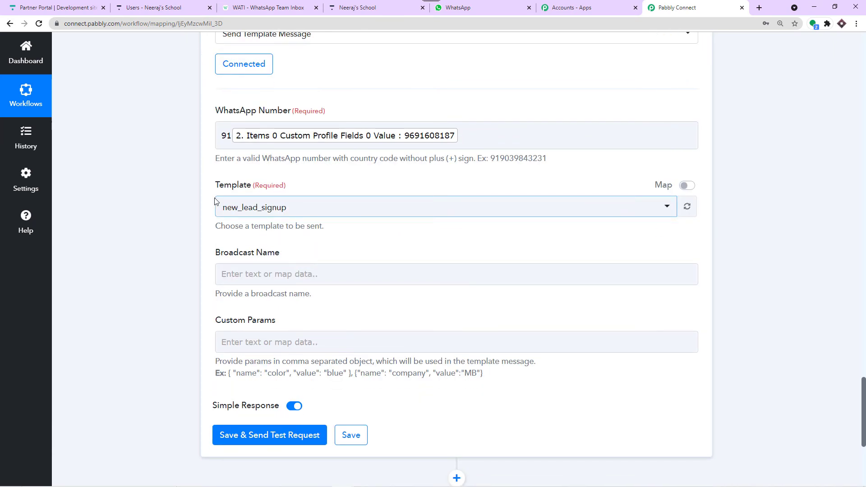
Select course_registration as the template in the WATI step
{"action": "left_click", "coordinate": [279, 210]}
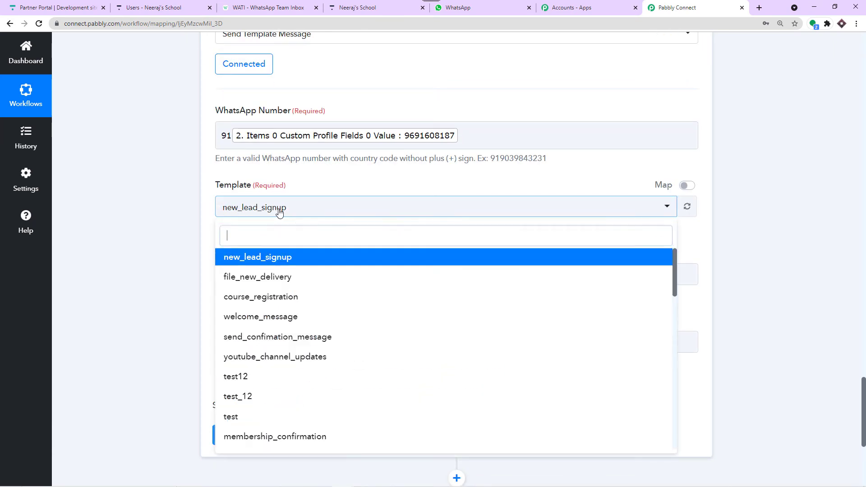
{"action": "left_click", "coordinate": [294, 295]}
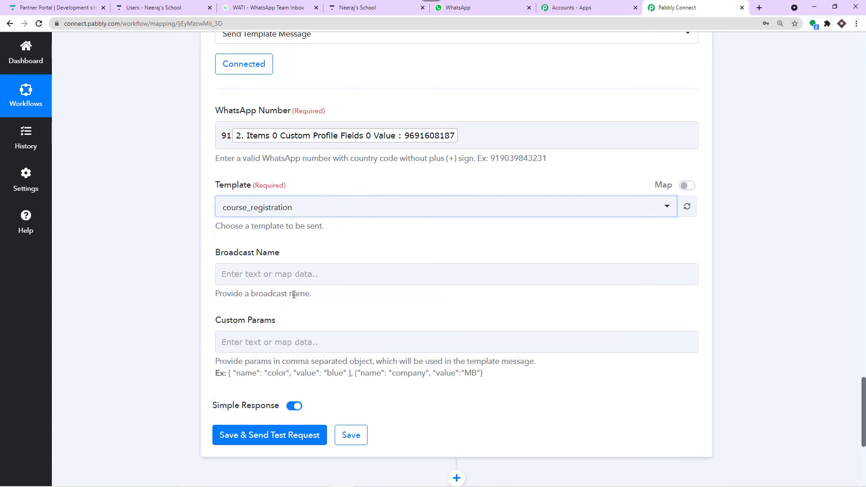
{"action": "left_click", "coordinate": [299, 215]}
{"action": "scroll", "coordinate": [329, 294], "scroll_direction": "down", "scroll_amount": 6}
{"action": "scroll", "coordinate": [329, 321], "scroll_direction": "down", "scroll_amount": 3}
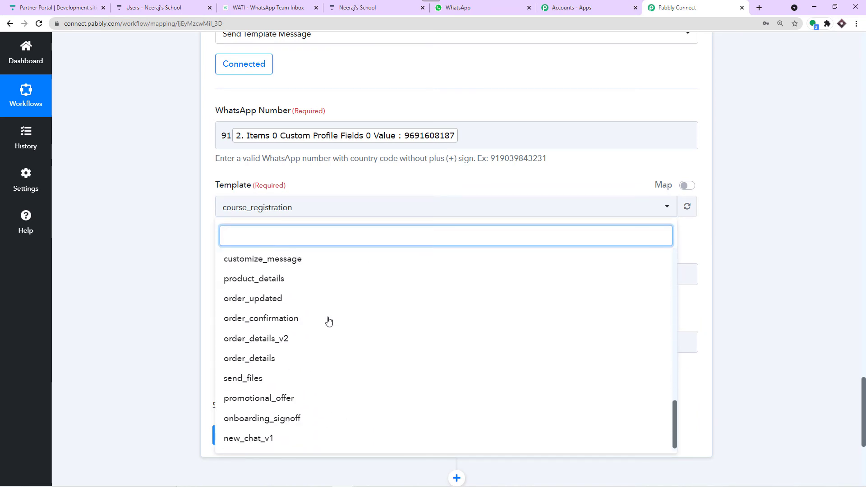
{"action": "scroll", "coordinate": [329, 320], "scroll_direction": "up", "scroll_amount": 10}
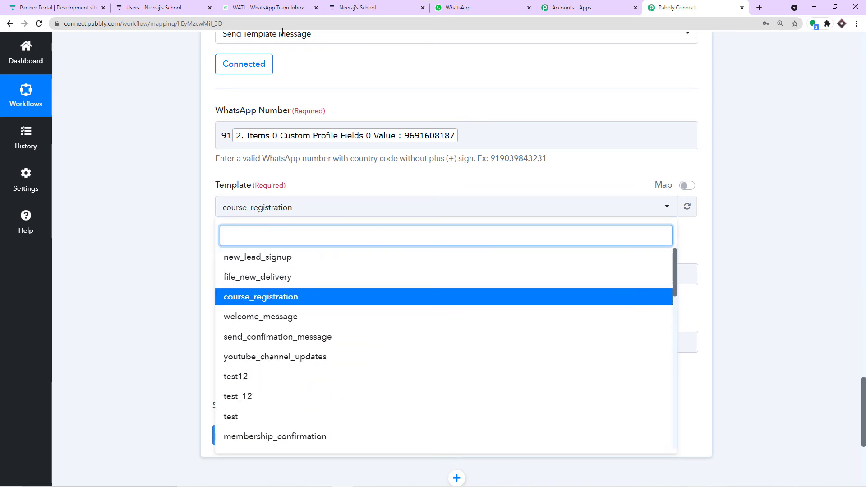
Keep course_registration selected and open its WATI preview to check the {{name}} and {{company_name}} placeholders
{"action": "left_click", "coordinate": [270, 7]}
{"action": "left_click", "coordinate": [698, 7]}
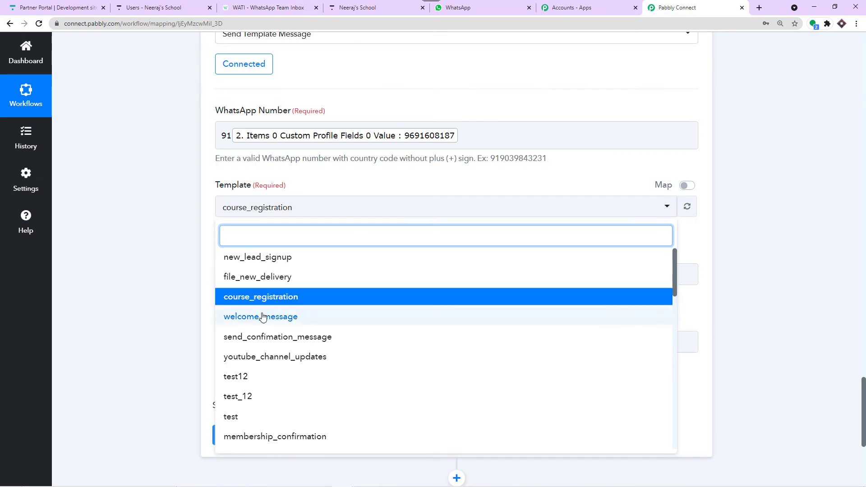
{"action": "left_click", "coordinate": [283, 299]}
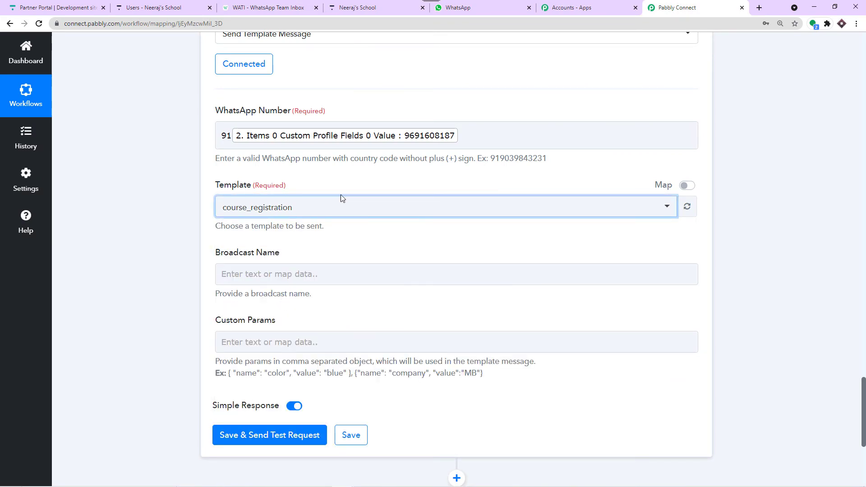
{"action": "scroll", "coordinate": [338, 206], "scroll_direction": "down", "scroll_amount": 3}
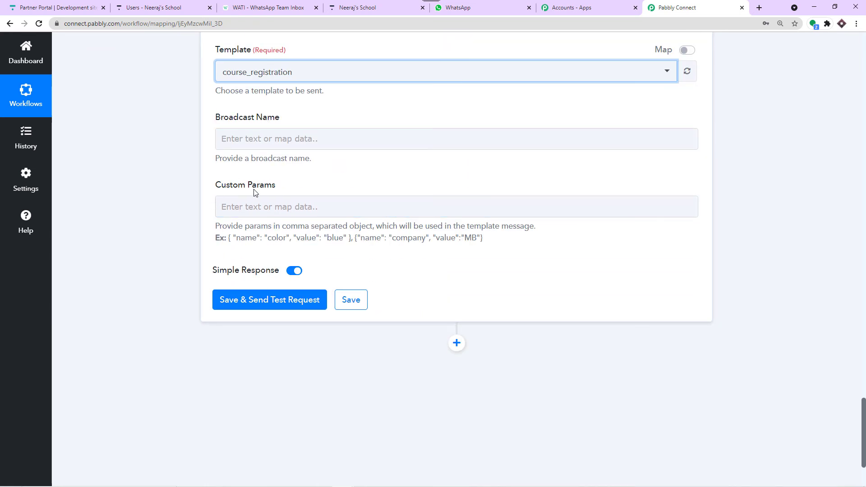
{"action": "left_click", "coordinate": [291, 5]}
{"action": "scroll", "coordinate": [244, 278], "scroll_direction": "down", "scroll_amount": 1}
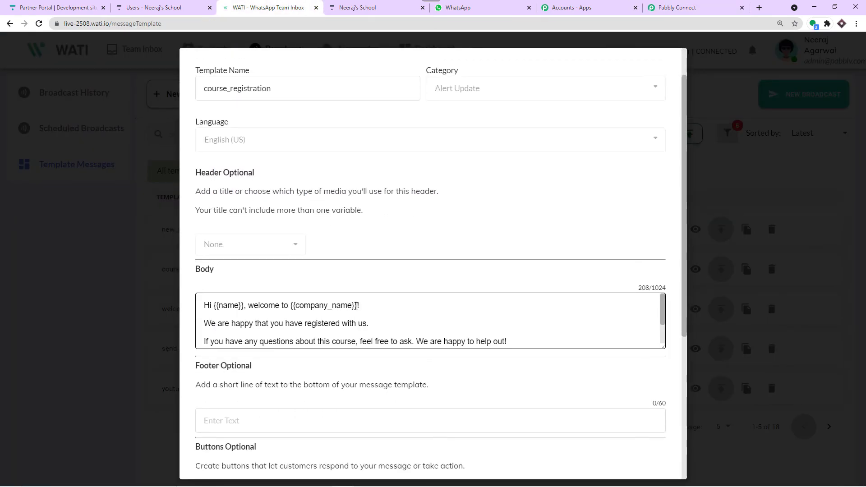
Read the {{name}}, {{company_name}} and {{website_url}} body variables, select name, and return to Pabbly Connect
{"action": "scroll", "coordinate": [311, 316], "scroll_direction": "down", "scroll_amount": 1}
{"action": "scroll", "coordinate": [232, 311], "scroll_direction": "up", "scroll_amount": 2}
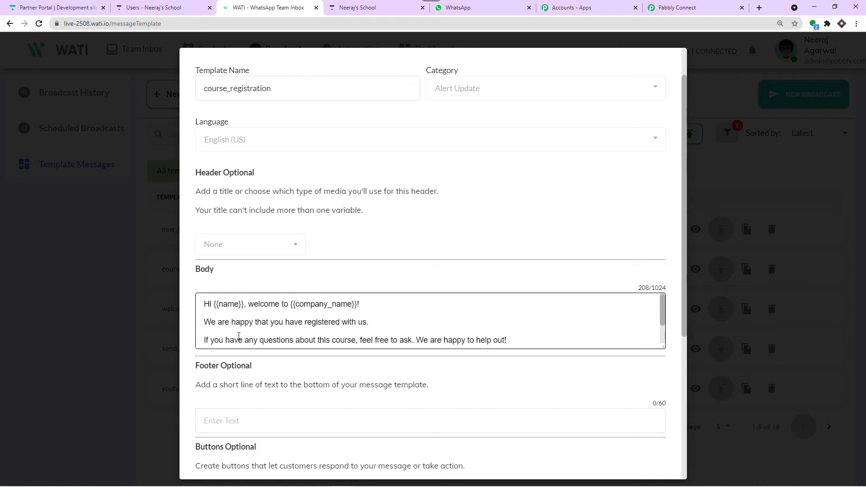
{"action": "scroll", "coordinate": [316, 311], "scroll_direction": "down", "scroll_amount": 2}
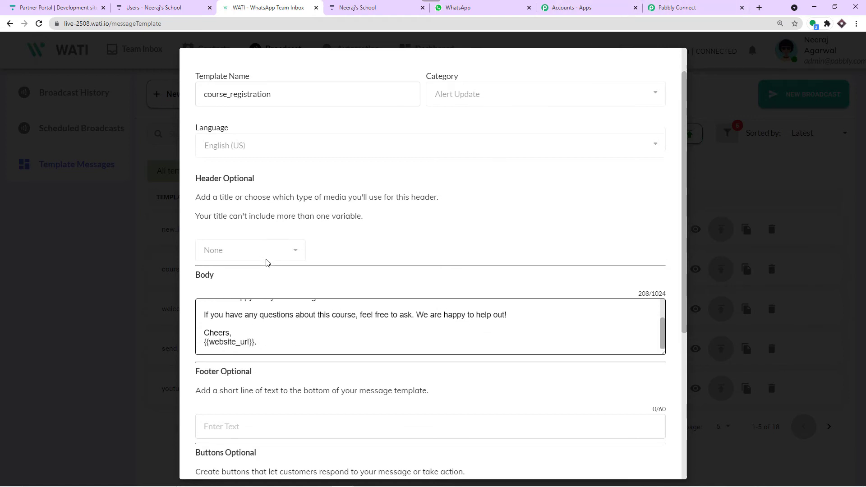
{"action": "scroll", "coordinate": [265, 259], "scroll_direction": "up", "scroll_amount": 1}
{"action": "scroll", "coordinate": [234, 358], "scroll_direction": "up", "scroll_amount": 2}
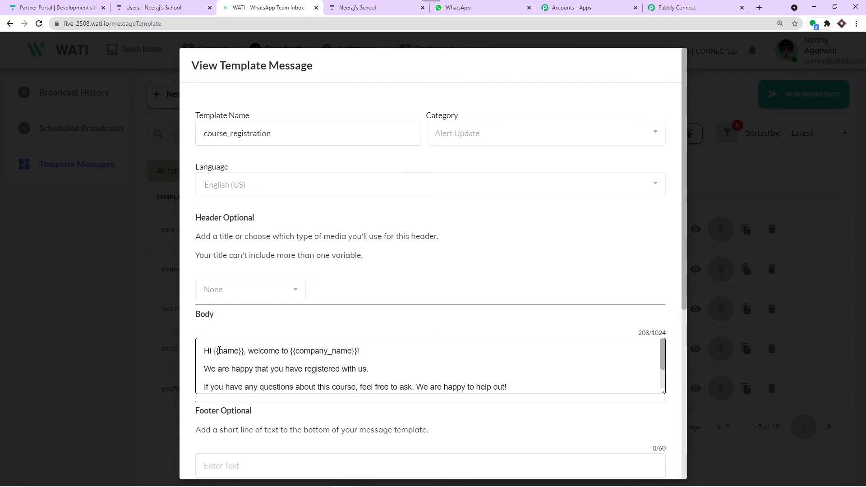
{"action": "left_click_drag", "start_coordinate": [219, 351], "coordinate": [240, 354]}
{"action": "left_click", "coordinate": [720, 4]}
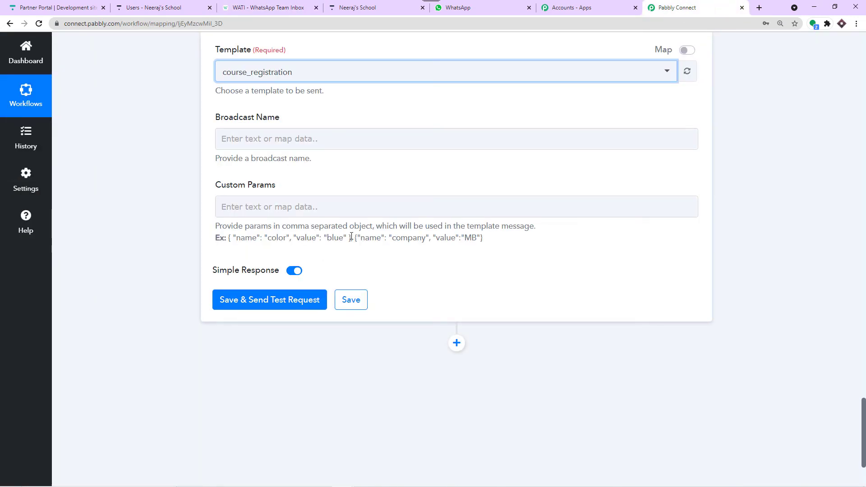
Paste the help text's example parameter object into Custom Params
{"action": "left_click_drag", "start_coordinate": [352, 237], "coordinate": [229, 237]}
{"action": "key", "text": "ctrl+c"}
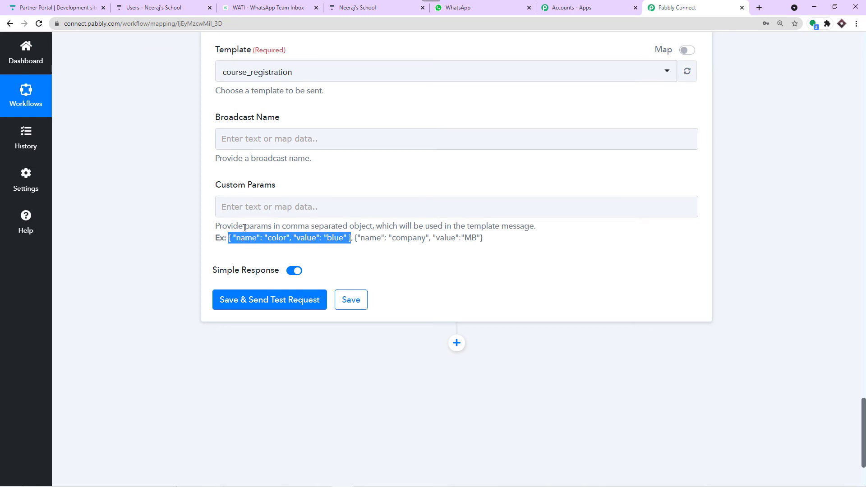
{"action": "left_click", "coordinate": [237, 208]}
{"action": "key", "text": "ctrl+v"}
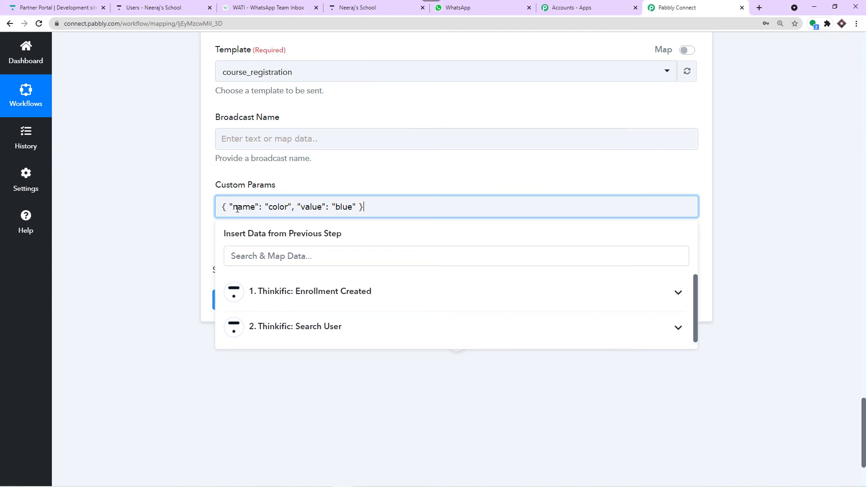
{"action": "left_click", "coordinate": [342, 161]}
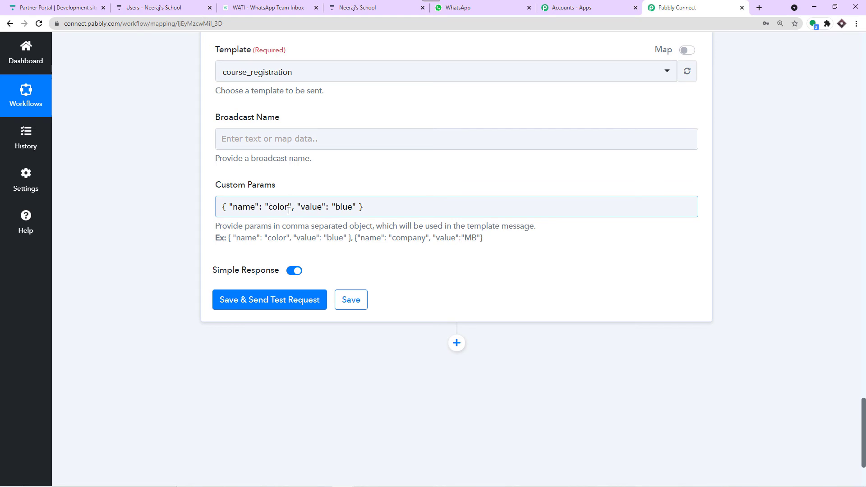
Copy 'name' from the WATI template and replace 'color' with it as the parameter name
{"action": "left_click", "coordinate": [276, 8]}
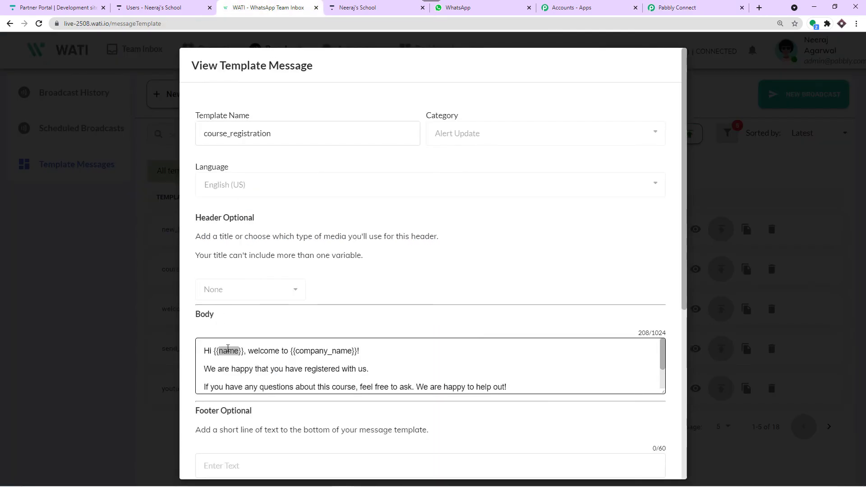
{"action": "right_click", "coordinate": [228, 349]}
{"action": "left_click", "coordinate": [246, 361]}
{"action": "left_click", "coordinate": [673, 7]}
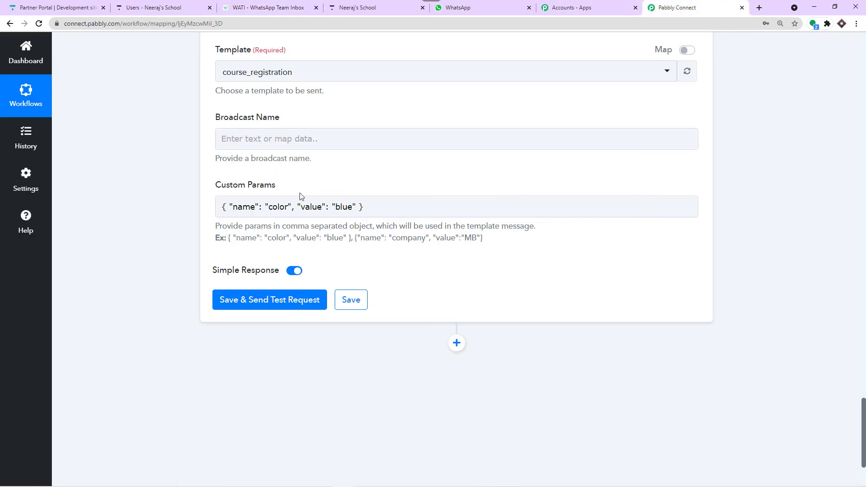
{"action": "left_click_drag", "start_coordinate": [288, 207], "coordinate": [269, 210]}
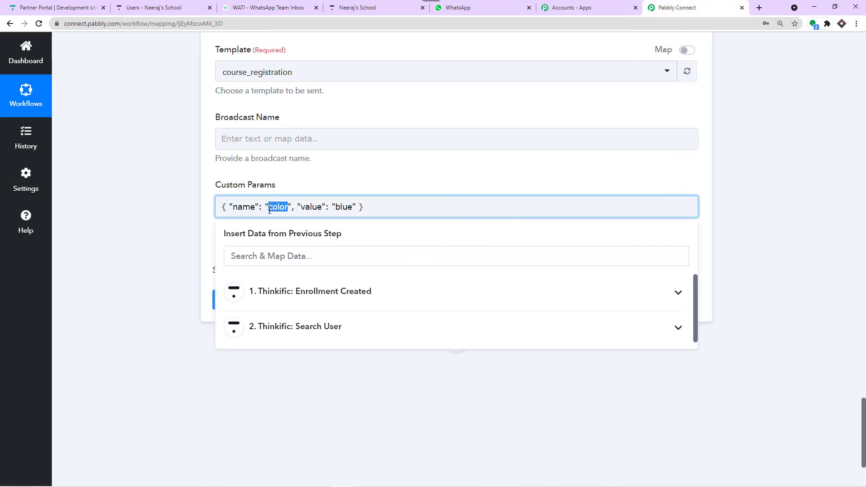
{"action": "key", "text": "BackSpace"}
{"action": "key", "text": "ctrl+v"}
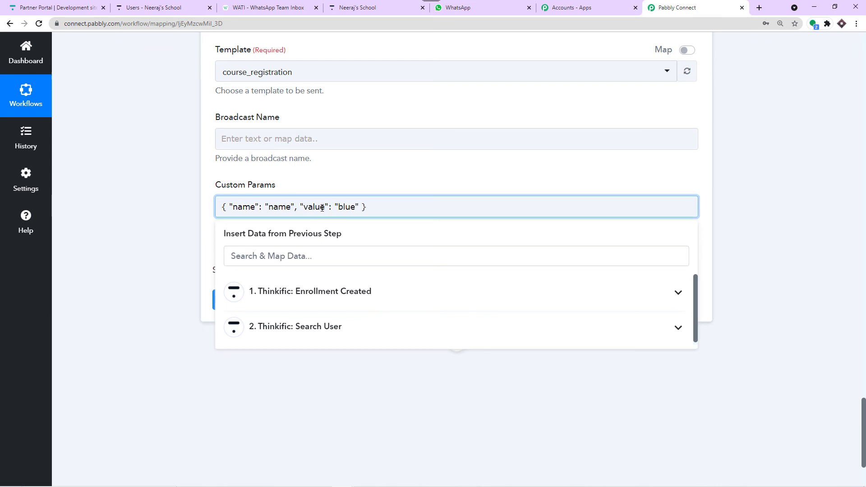
{"action": "left_click", "coordinate": [859, 207]}
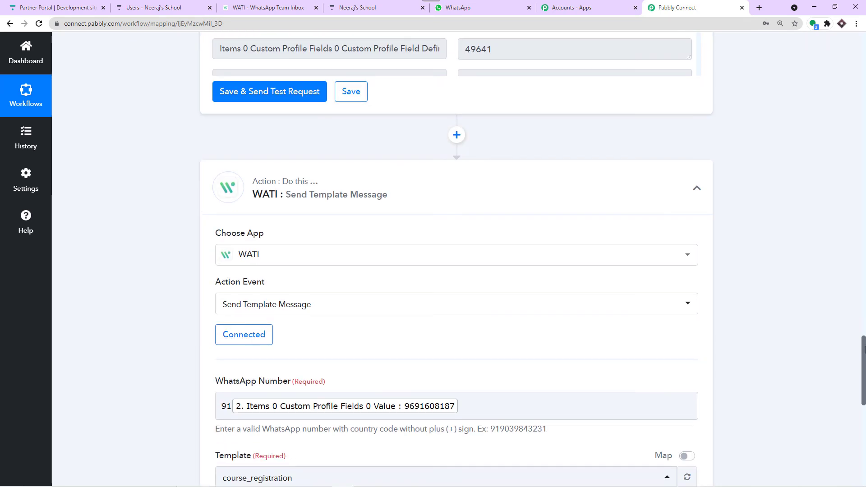
Replace the 'blue' value with Thinkific: Enrollment Created's Payload User First Name
{"action": "scroll", "coordinate": [856, 319], "scroll_direction": "up", "scroll_amount": 20}
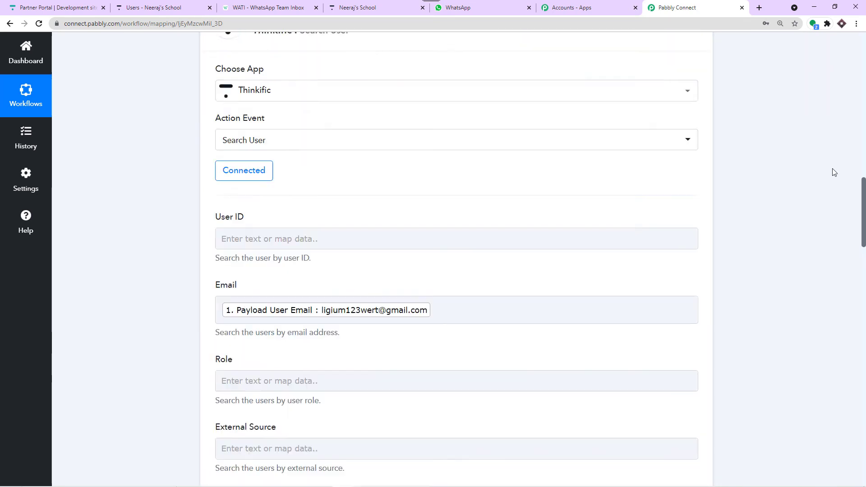
{"action": "scroll", "coordinate": [828, 130], "scroll_direction": "up", "scroll_amount": 1}
{"action": "double_click", "coordinate": [480, 192]}
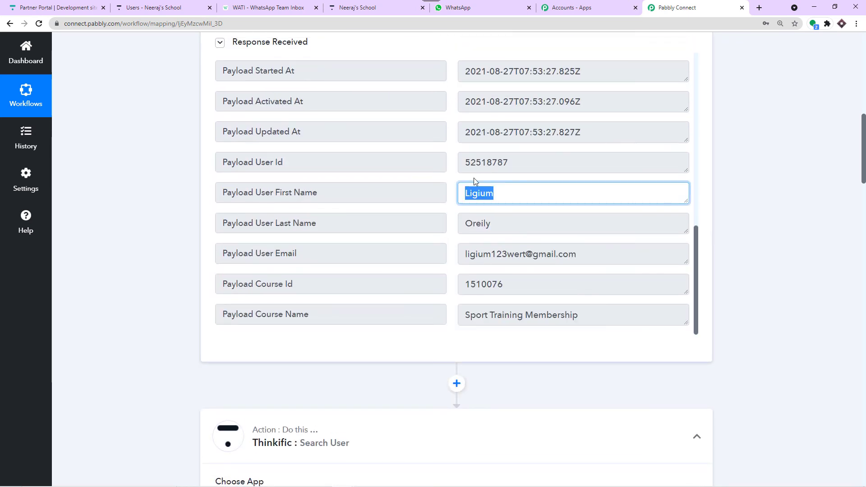
{"action": "left_click_drag", "start_coordinate": [863, 144], "coordinate": [864, 429]}
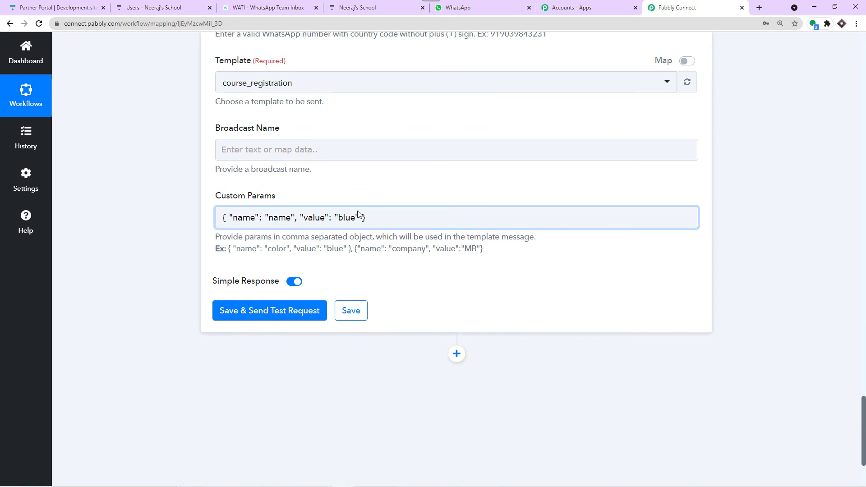
{"action": "left_click_drag", "start_coordinate": [355, 218], "coordinate": [340, 219]}
{"action": "key", "text": "BackSpace"}
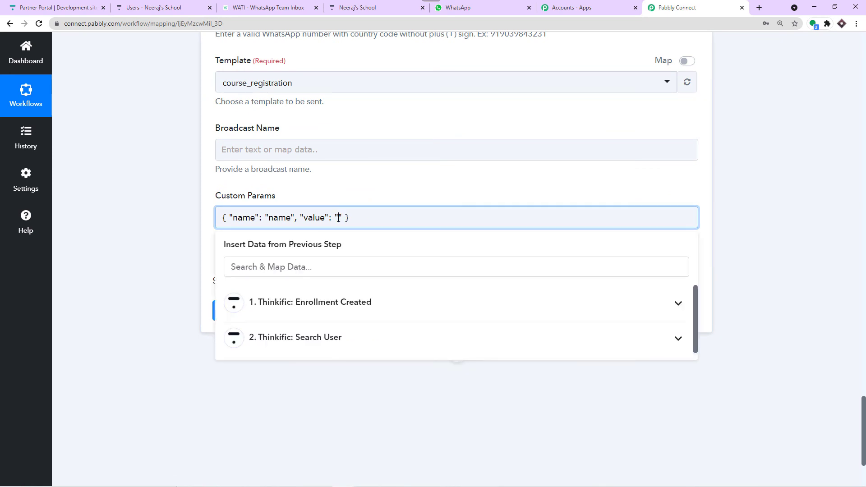
{"action": "left_click", "coordinate": [316, 310]}
{"action": "scroll", "coordinate": [353, 356], "scroll_direction": "down", "scroll_amount": 5}
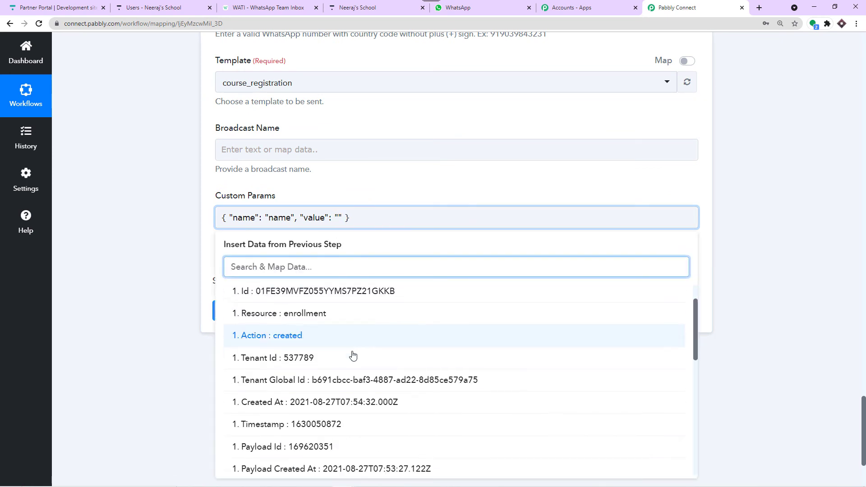
{"action": "scroll", "coordinate": [359, 389], "scroll_direction": "down", "scroll_amount": 5}
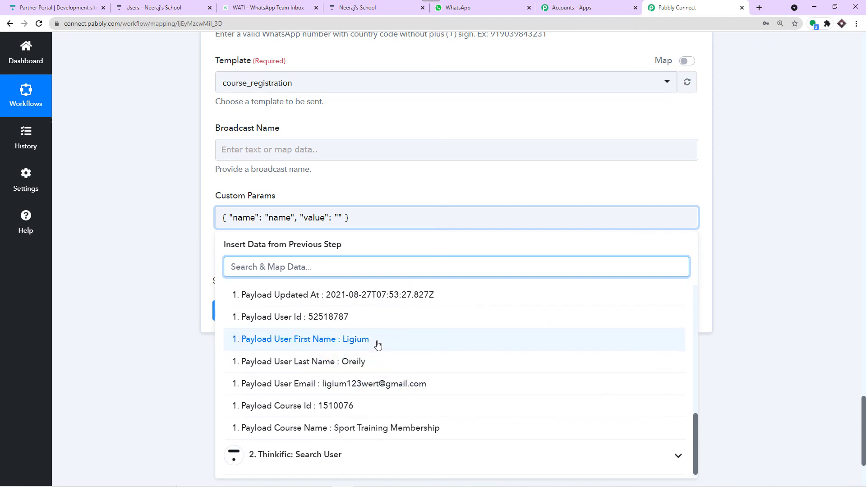
{"action": "left_click", "coordinate": [377, 344]}
{"action": "left_click", "coordinate": [453, 185]}
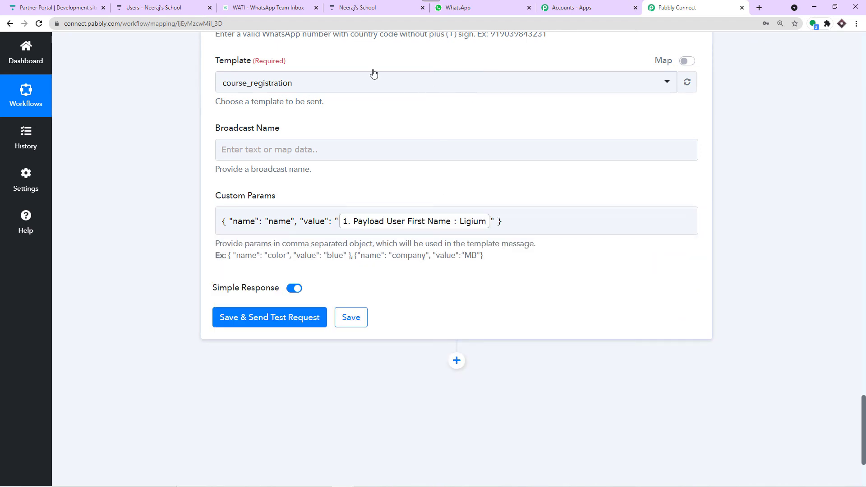
{"action": "left_click", "coordinate": [253, 14]}
Paste a second example parameter object after the first one in Custom Params
{"action": "scroll", "coordinate": [316, 269], "scroll_direction": "down", "scroll_amount": 1}
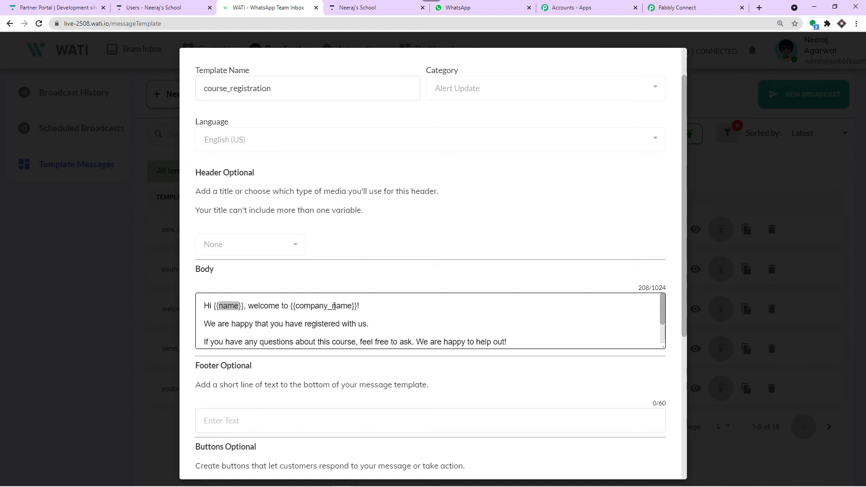
{"action": "scroll", "coordinate": [334, 306], "scroll_direction": "down", "scroll_amount": 2}
{"action": "scroll", "coordinate": [271, 325], "scroll_direction": "up", "scroll_amount": 2}
{"action": "left_click", "coordinate": [748, 3]}
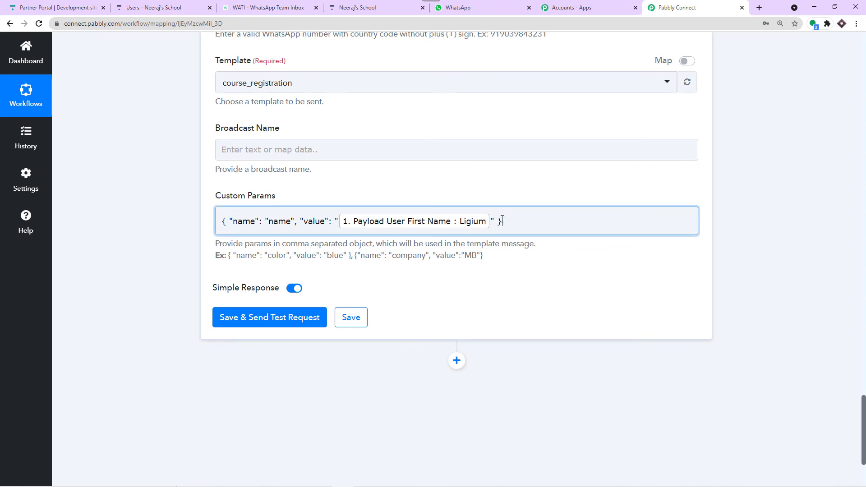
{"action": "left_click", "coordinate": [503, 220]}
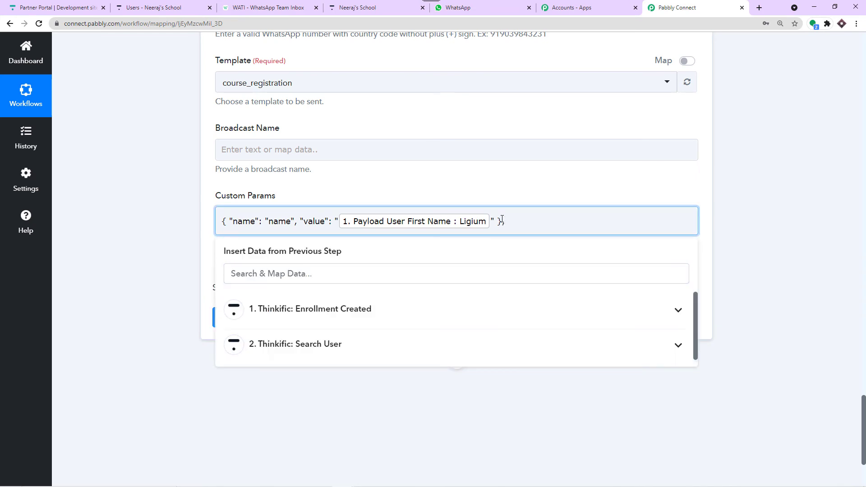
{"action": "left_click", "coordinate": [520, 198]}
{"action": "left_click_drag", "start_coordinate": [351, 255], "coordinate": [228, 256]}
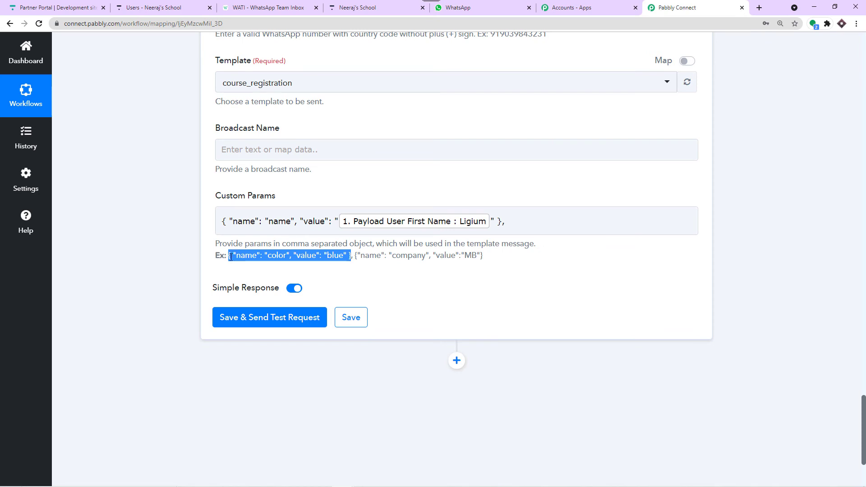
{"action": "left_click", "coordinate": [513, 221]}
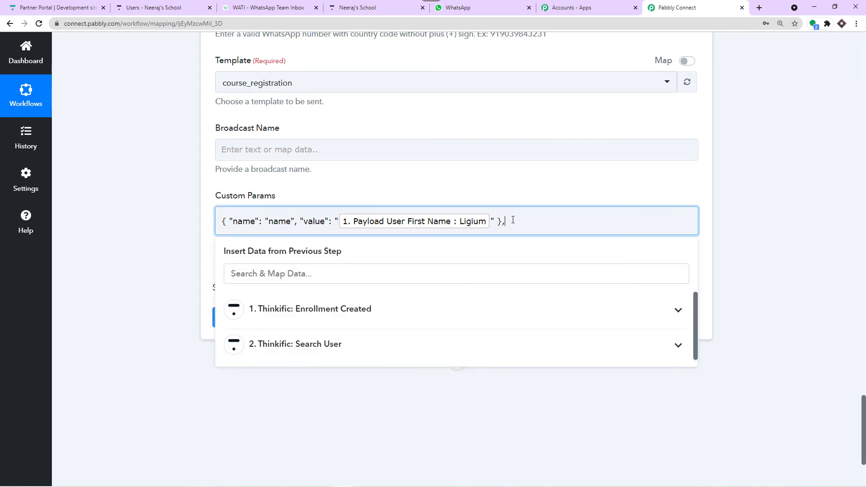
{"action": "key", "text": "ctrl+v"}
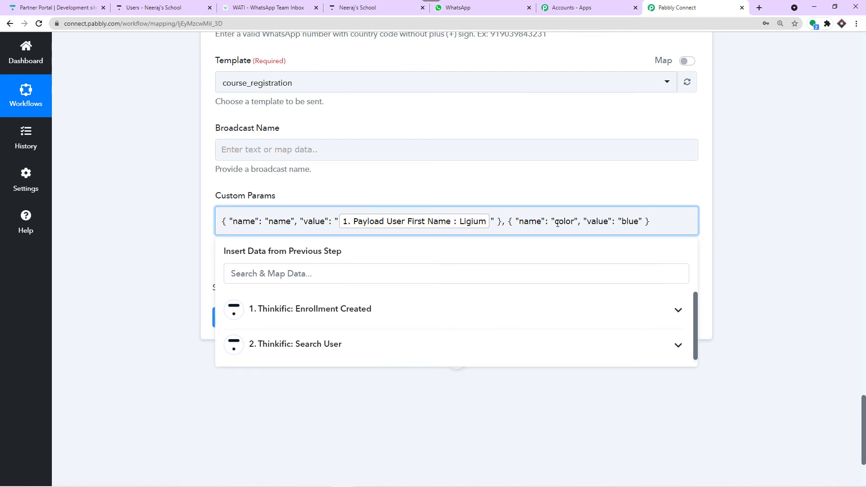
{"action": "left_click", "coordinate": [578, 167]}
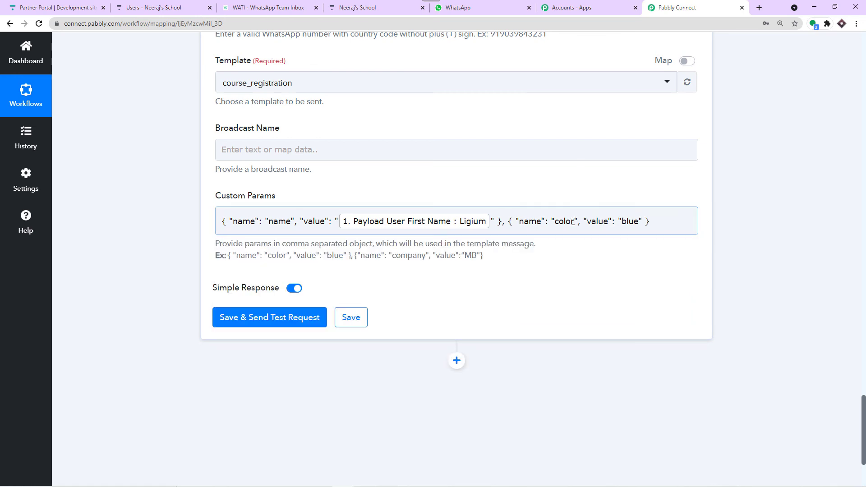
Clear 'color' from the second parameter's name and copy company_name from the WATI template
{"action": "left_click_drag", "start_coordinate": [573, 222], "coordinate": [555, 224]}
{"action": "key", "text": "BackSpace"}
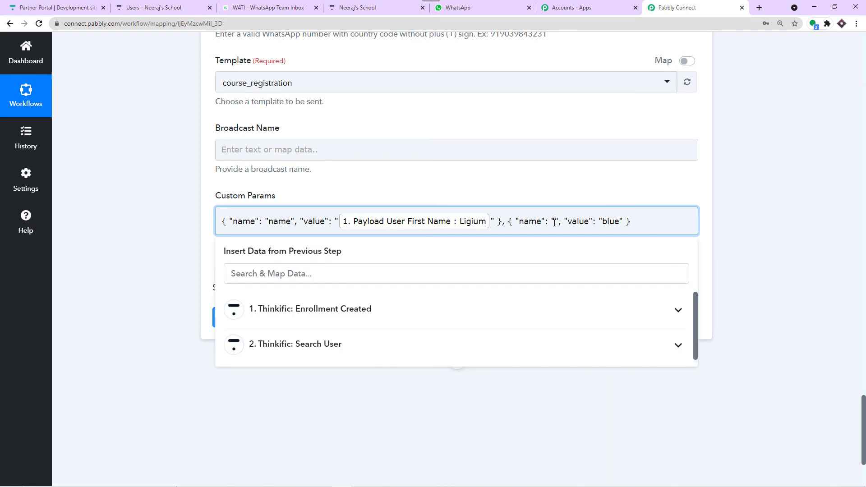
{"action": "left_click", "coordinate": [297, 4]}
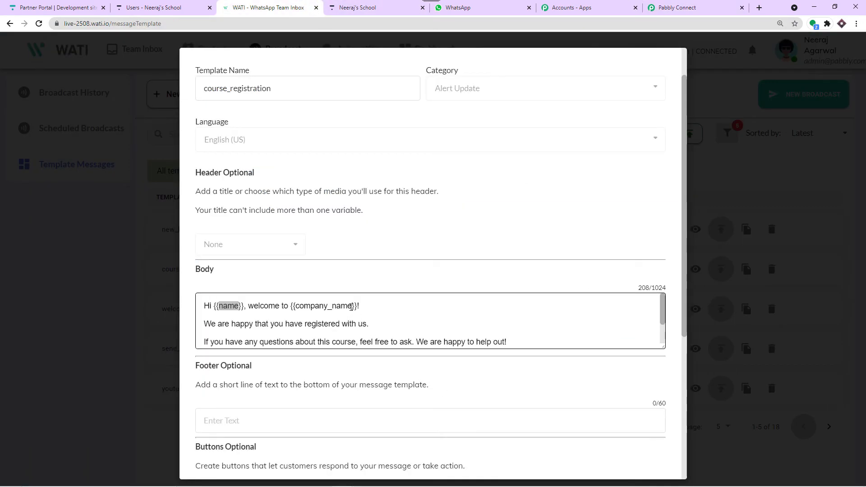
{"action": "left_click_drag", "start_coordinate": [352, 307], "coordinate": [300, 308]}
{"action": "key", "text": "ctrl+c"}
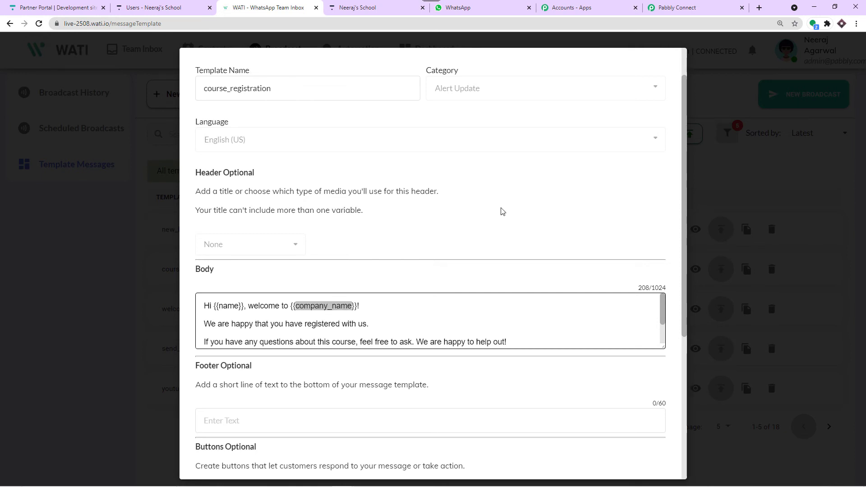
{"action": "left_click", "coordinate": [672, 7]}
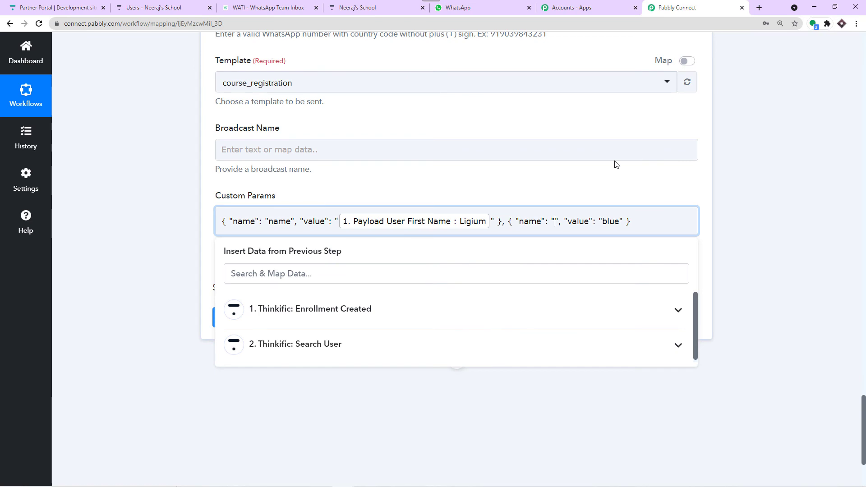
Name the second parameter company_name, set its value to the sports school's name, and add a comma
{"action": "key", "text": "ctrl+v"}
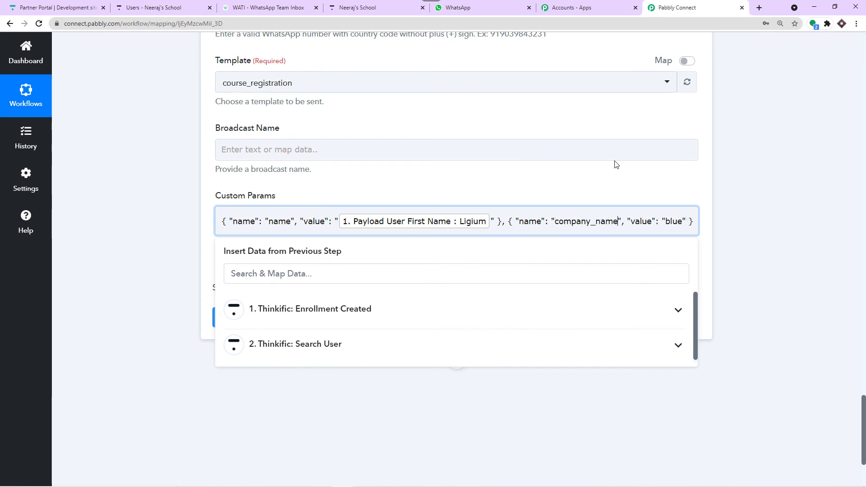
{"action": "double_click", "coordinate": [675, 222]}
{"action": "key", "text": "BackSpace"}
{"action": "type", "text": "Neeraj"}
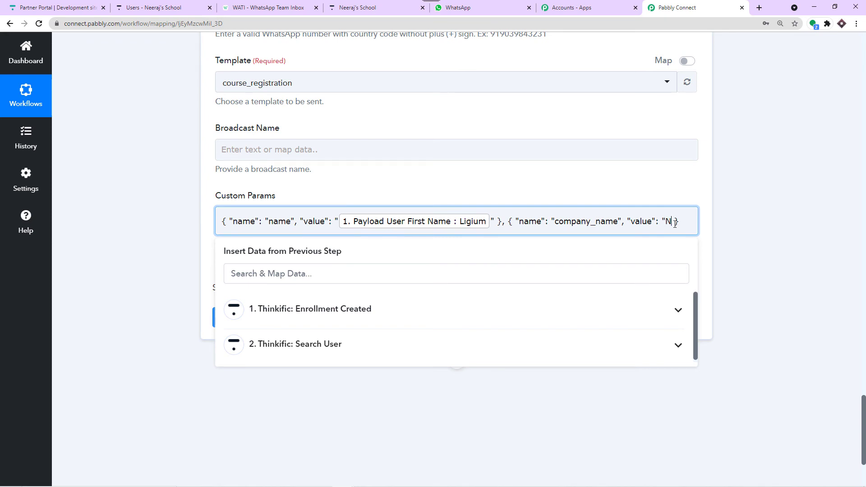
{"action": "type", "text": " Sports"}
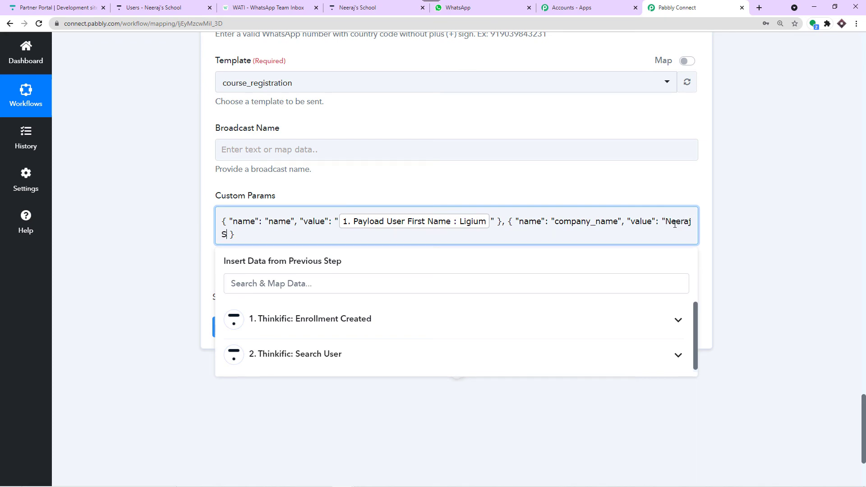
{"action": "type", "text": " School"}
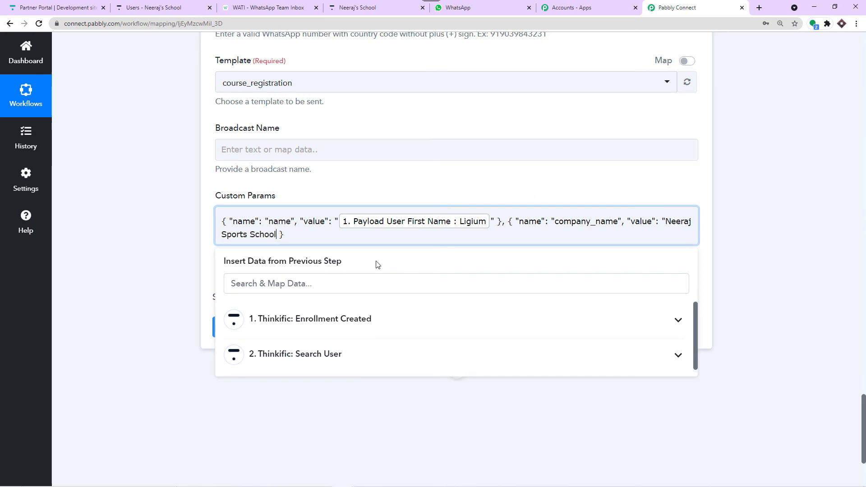
{"action": "left_click", "coordinate": [293, 236]}
{"action": "type", "text": ","}
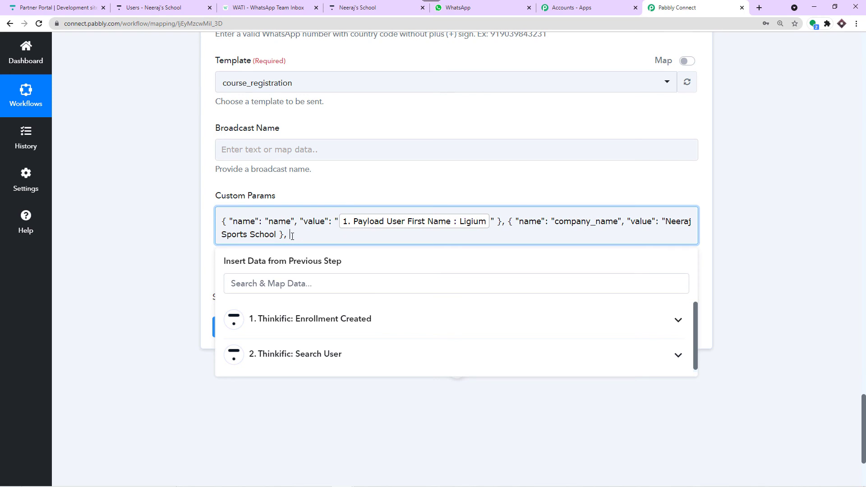
{"action": "left_click", "coordinate": [370, 178]}
Paste a third example parameter object at the end of Custom Params
{"action": "left_click", "coordinate": [270, 9]}
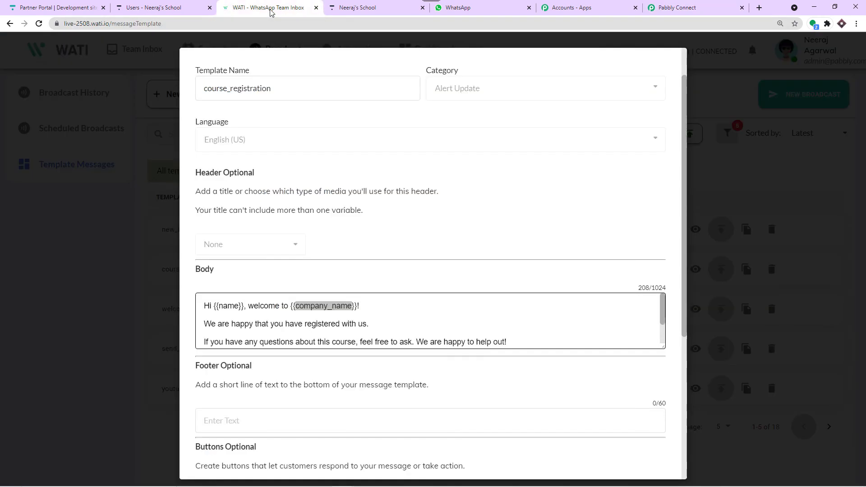
{"action": "scroll", "coordinate": [271, 332], "scroll_direction": "down", "scroll_amount": 2}
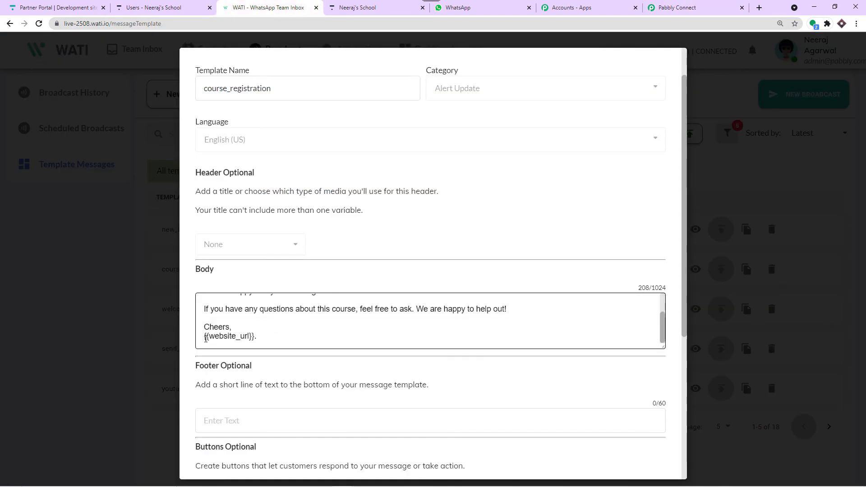
{"action": "left_click", "coordinate": [668, 7]}
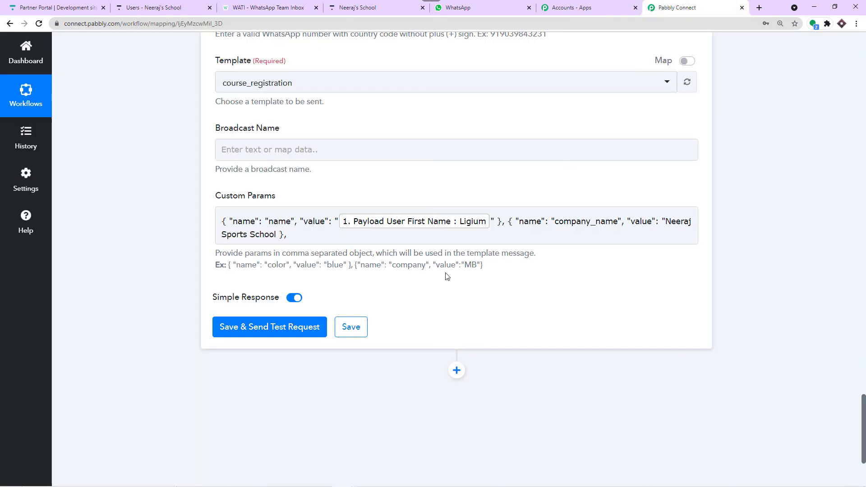
{"action": "left_click_drag", "start_coordinate": [355, 264], "coordinate": [227, 270]}
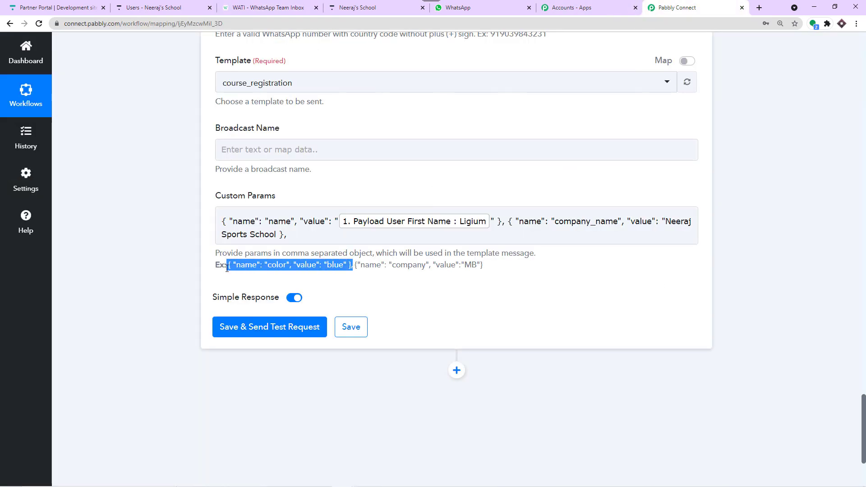
{"action": "left_click", "coordinate": [337, 266]}
{"action": "left_click_drag", "start_coordinate": [351, 265], "coordinate": [229, 267]}
{"action": "key", "text": "ctrl+c"}
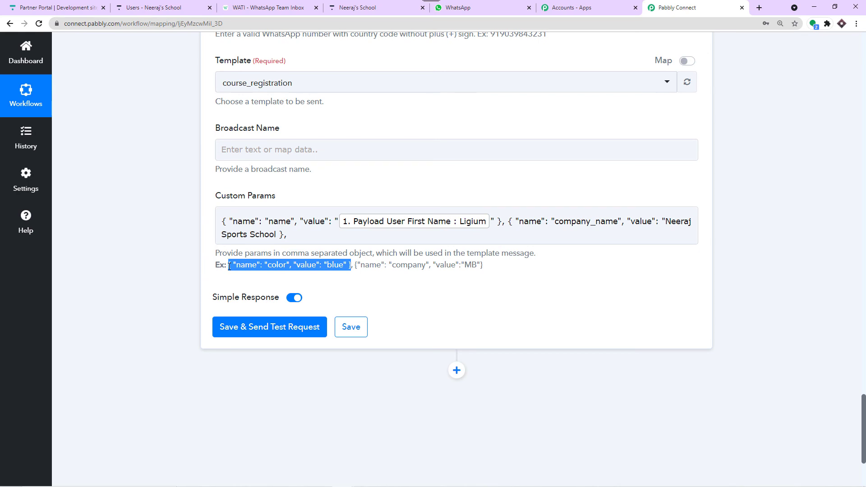
{"action": "left_click", "coordinate": [297, 233]}
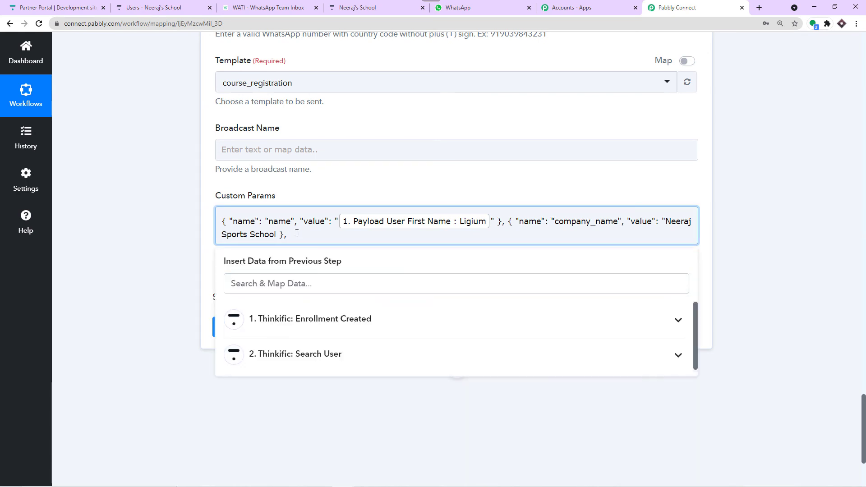
{"action": "key", "text": "ctrl+v"}
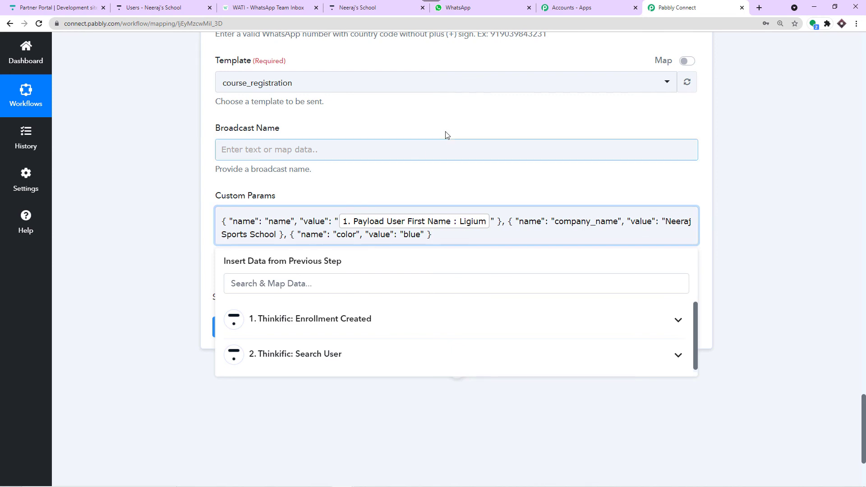
Rename the third parameter to website_url, copied from WATI, and clear its 'blue' value
{"action": "left_click", "coordinate": [276, 7]}
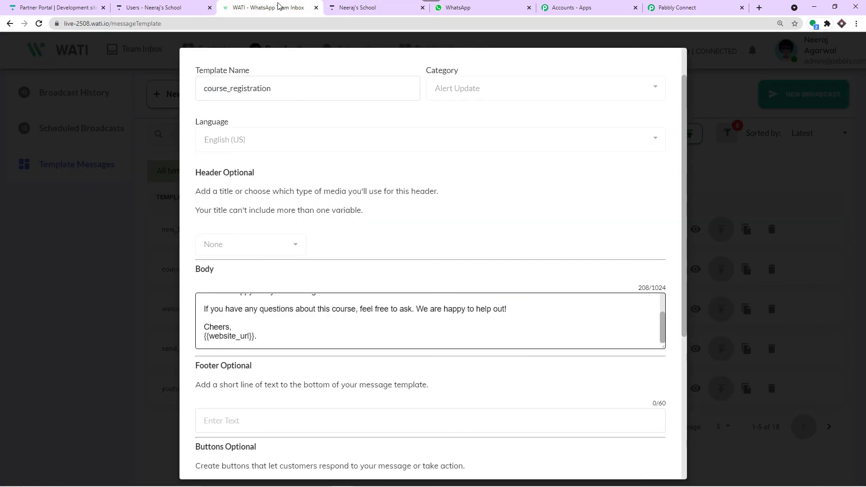
{"action": "left_click_drag", "start_coordinate": [250, 338], "coordinate": [210, 338]}
{"action": "key", "text": "ctrl+c"}
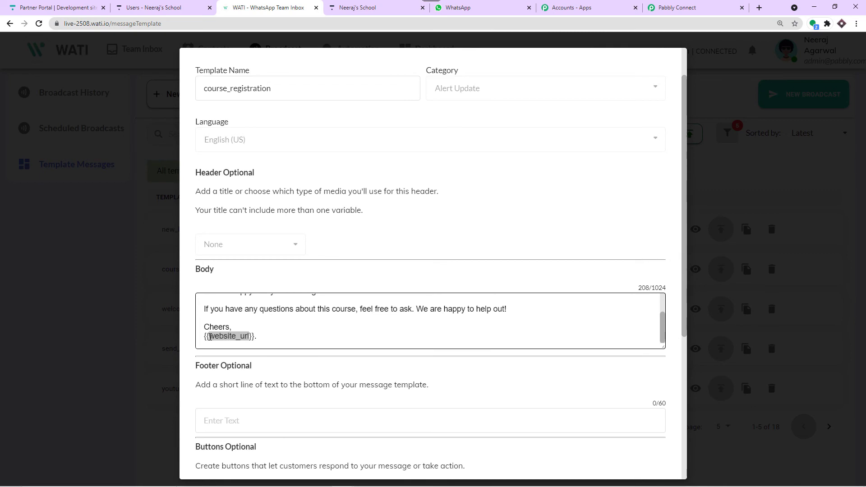
{"action": "left_click", "coordinate": [676, 7]}
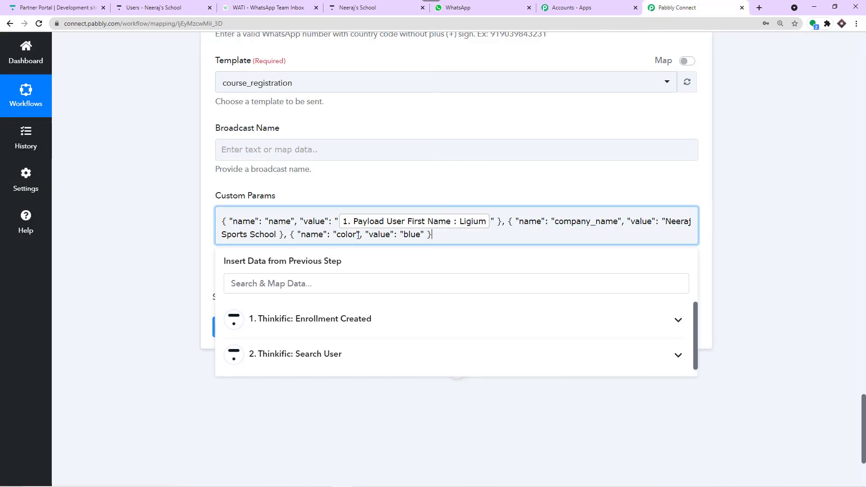
{"action": "left_click_drag", "start_coordinate": [359, 235], "coordinate": [338, 237]}
{"action": "key", "text": "BackSpace"}
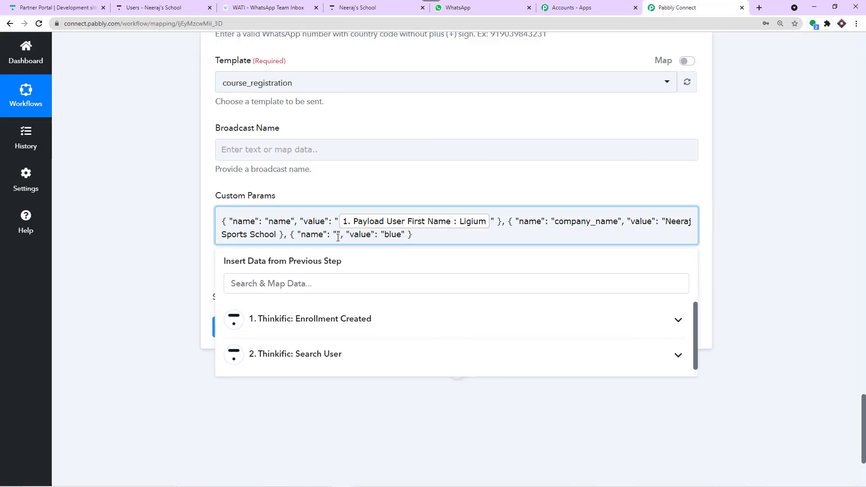
{"action": "key", "text": "ctrl+v"}
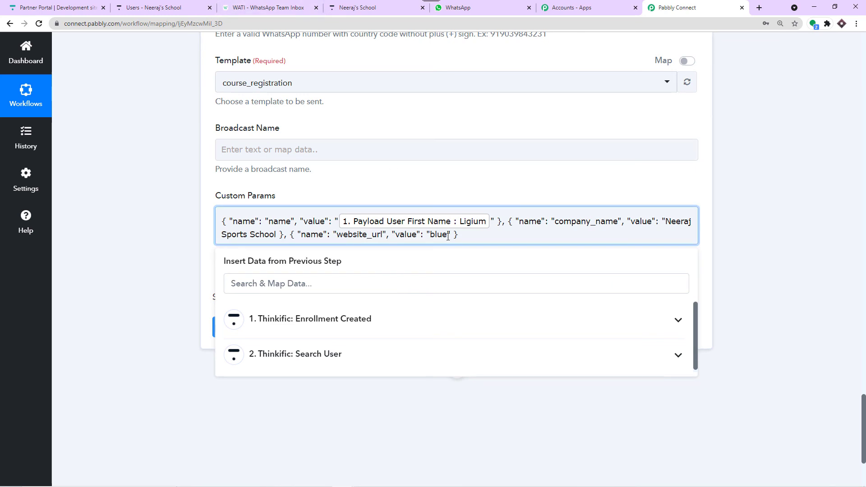
{"action": "double_click", "coordinate": [433, 238]}
{"action": "key", "text": "BackSpace"}
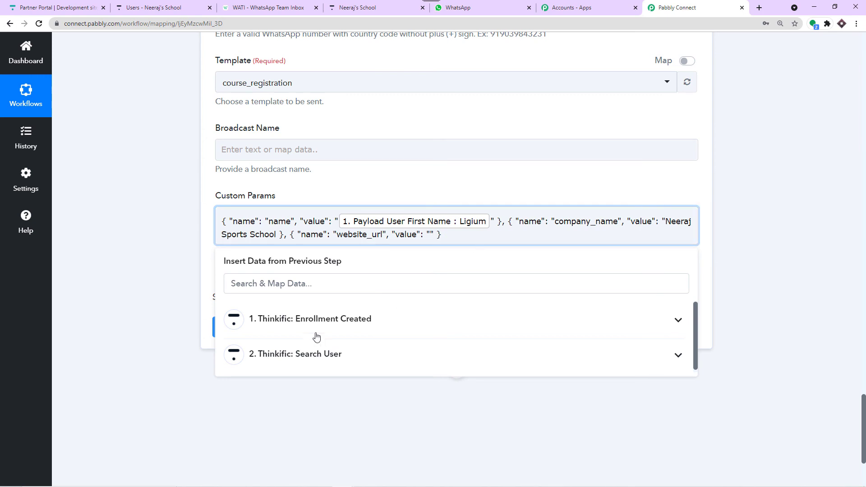
Copy the Thinkific school's web address and paste it as the website_url value
{"action": "left_click", "coordinate": [122, 8]}
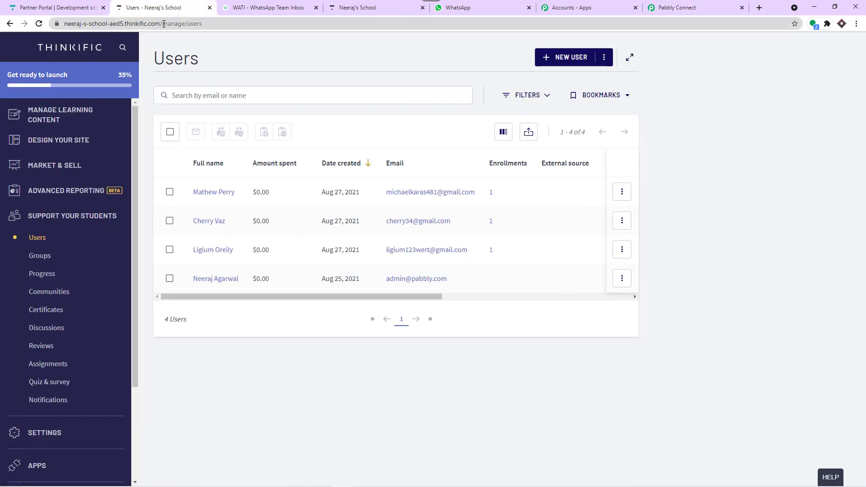
{"action": "left_click_drag", "start_coordinate": [164, 23], "coordinate": [74, 26]}
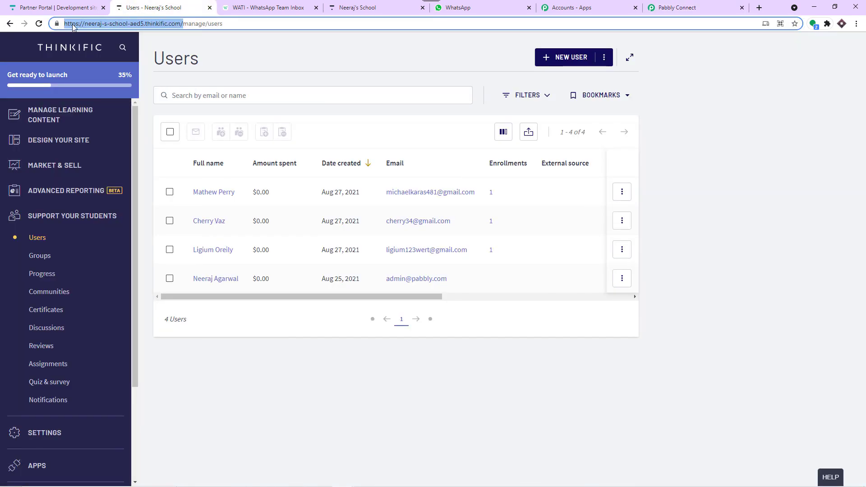
{"action": "right_click", "coordinate": [74, 26]}
{"action": "left_click", "coordinate": [130, 88]}
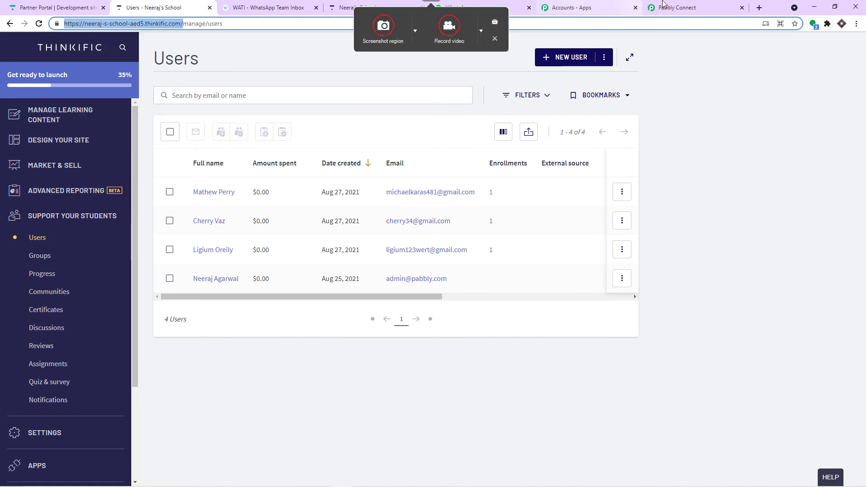
{"action": "left_click", "coordinate": [664, 3]}
{"action": "left_click", "coordinate": [425, 235]}
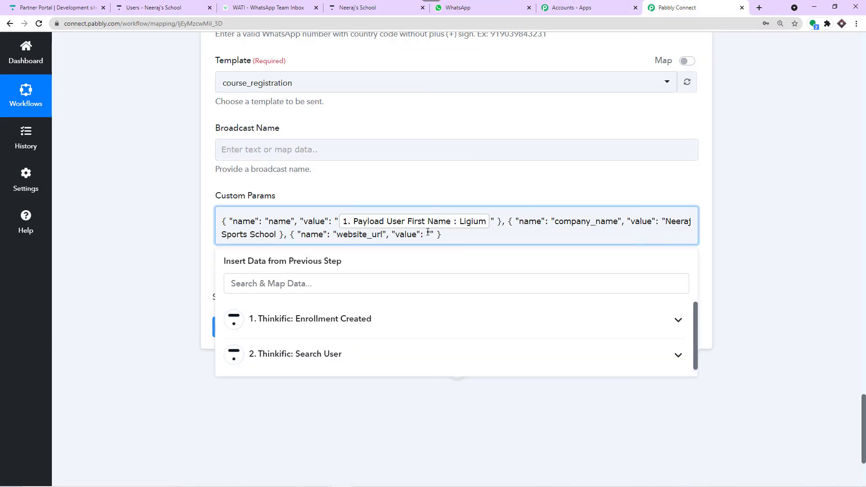
{"action": "key", "text": "ctrl+v"}
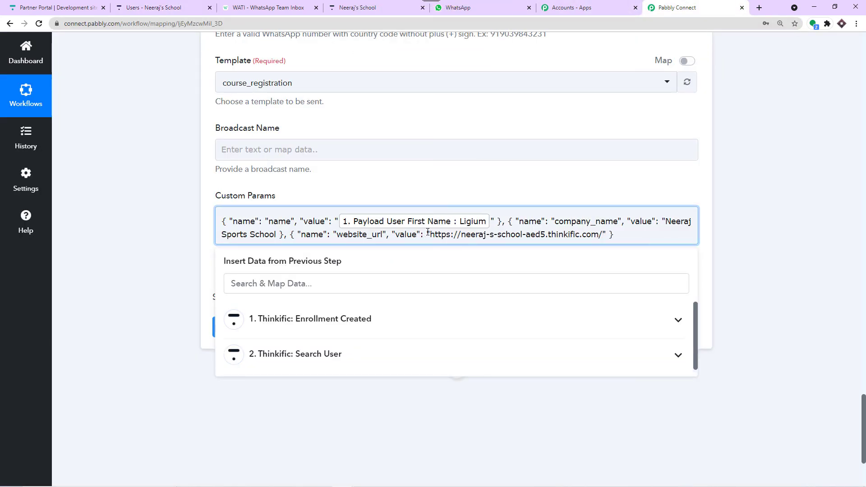
{"action": "left_click", "coordinate": [605, 182]}
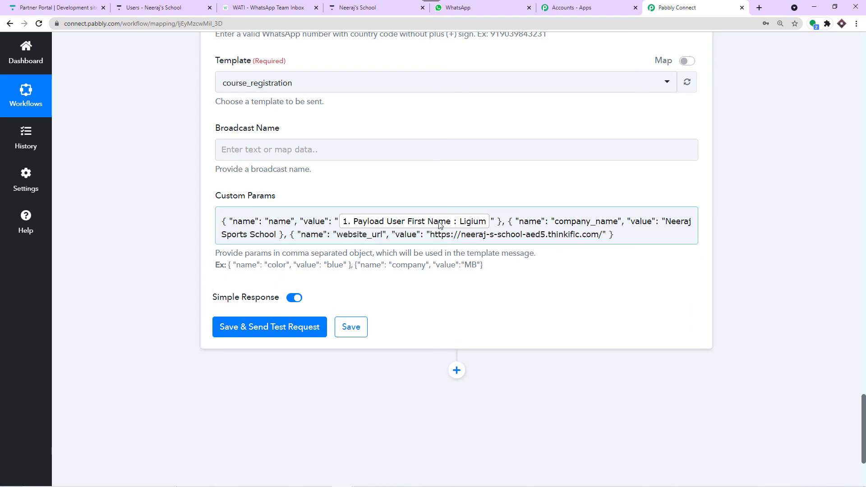
{"action": "left_click", "coordinate": [476, 6]}
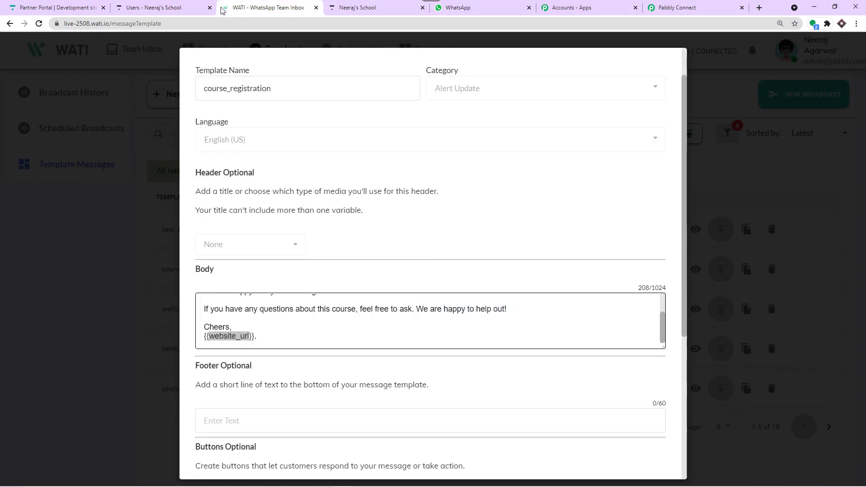
Close WATI's course_registration template editor to show the WhatsApp Template Messages list
{"action": "left_click", "coordinate": [232, 7]}
{"action": "left_click", "coordinate": [676, 5]}
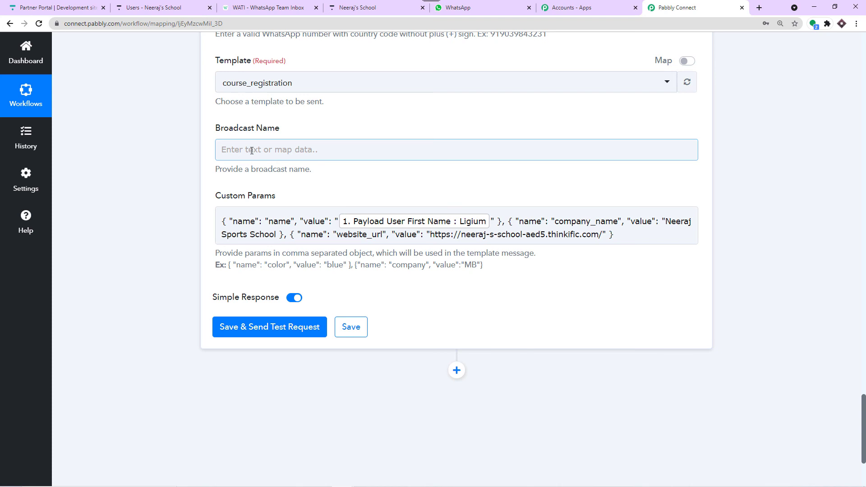
{"action": "left_click", "coordinate": [275, 8]}
{"action": "left_click", "coordinate": [715, 100]}
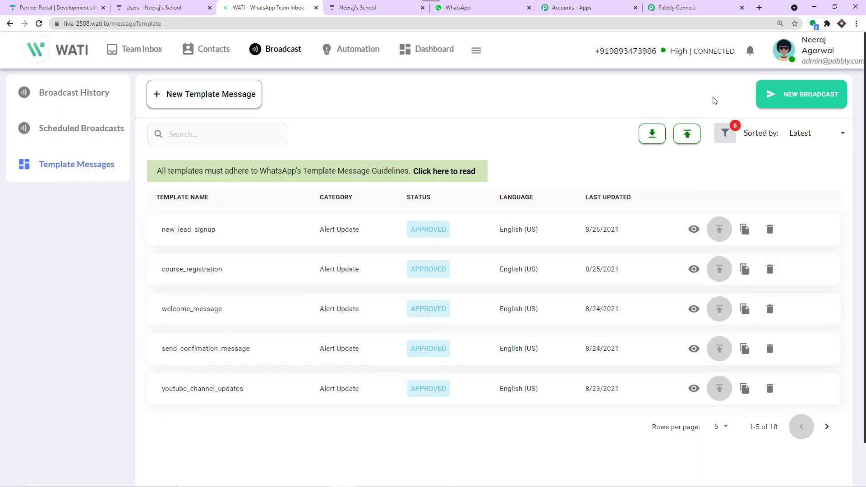
Check the second page of Broadcast History and the 12:34 PM Thinkific broadcast's statistics
{"action": "left_click", "coordinate": [62, 96]}
{"action": "scroll", "coordinate": [389, 231], "scroll_direction": "down", "scroll_amount": 5}
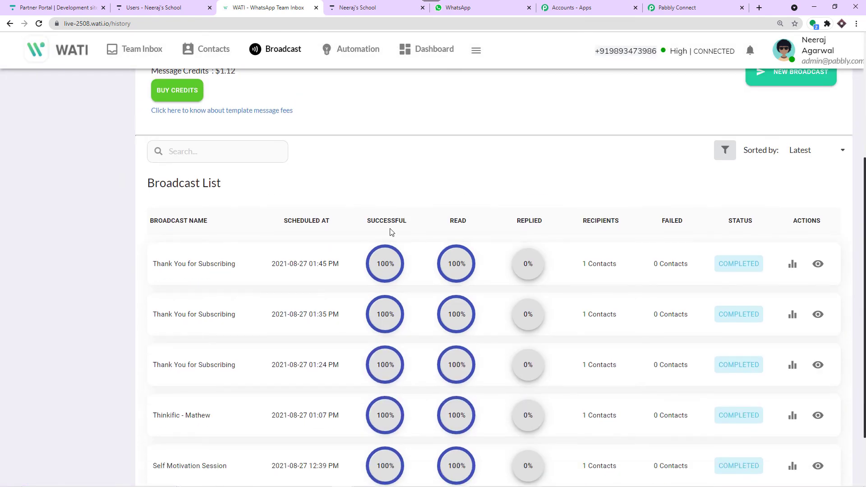
{"action": "scroll", "coordinate": [392, 232], "scroll_direction": "down", "scroll_amount": 2}
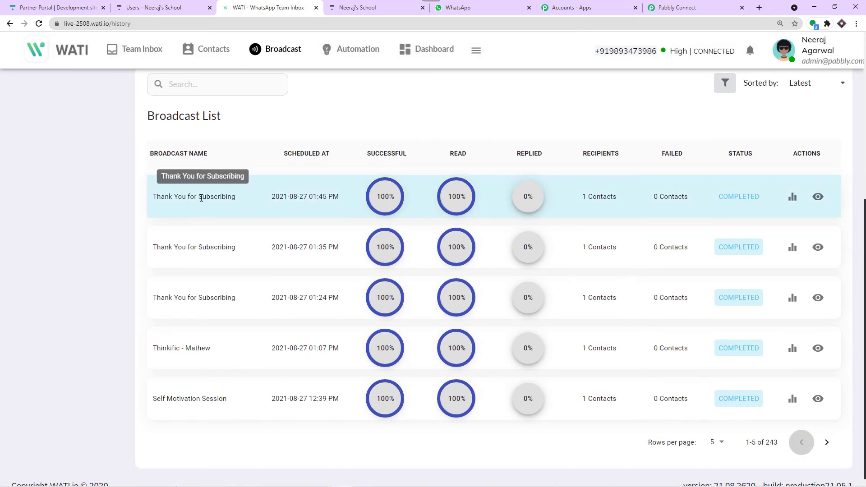
{"action": "scroll", "coordinate": [225, 253], "scroll_direction": "down", "scroll_amount": 1}
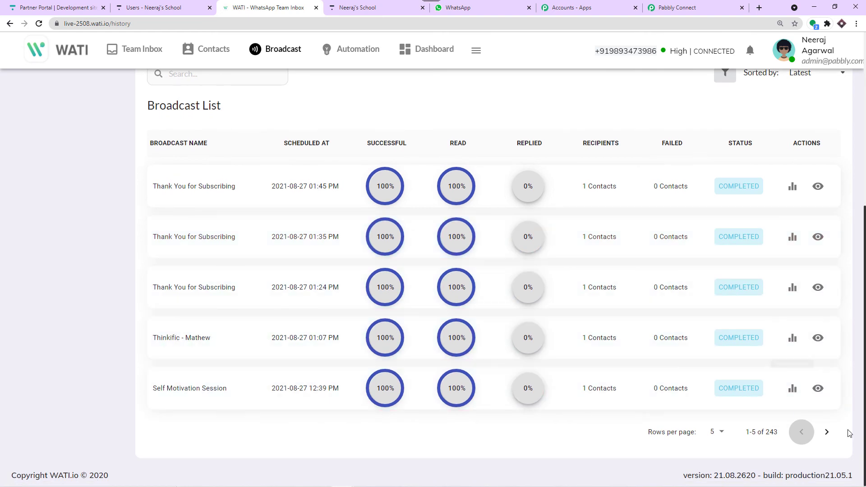
{"action": "left_click", "coordinate": [827, 435]}
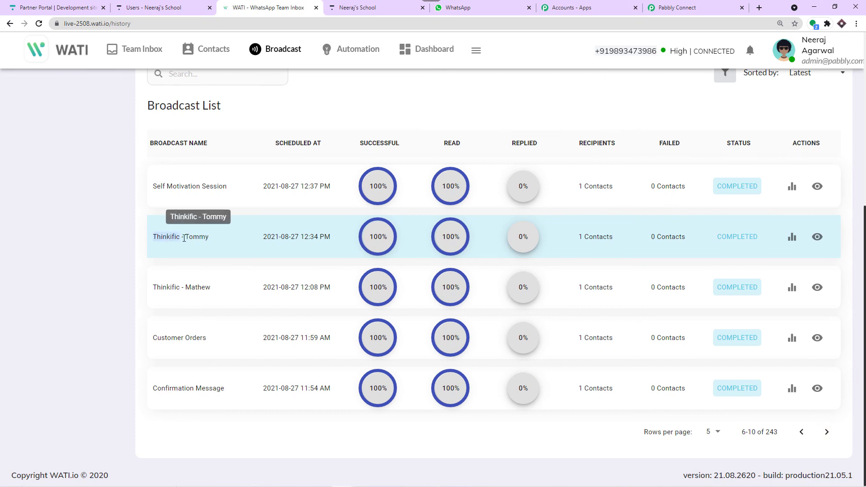
{"action": "left_click_drag", "start_coordinate": [219, 240], "coordinate": [183, 239]}
{"action": "left_click", "coordinate": [794, 242]}
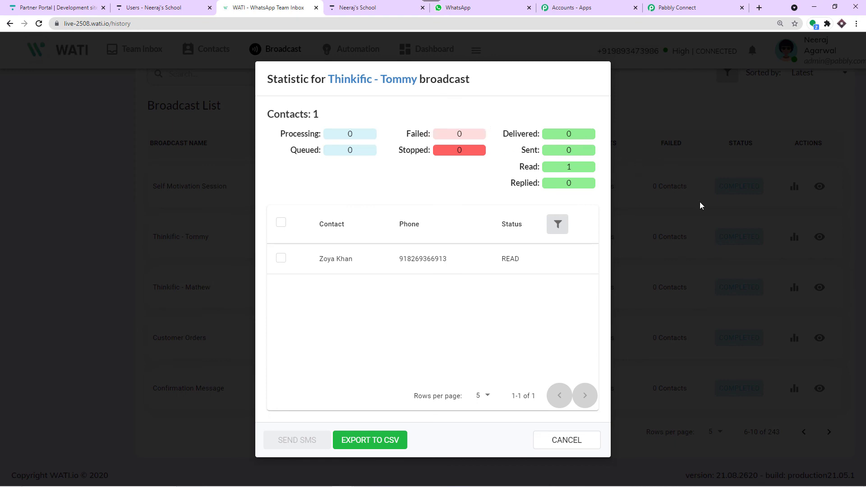
{"action": "left_click", "coordinate": [677, 7]}
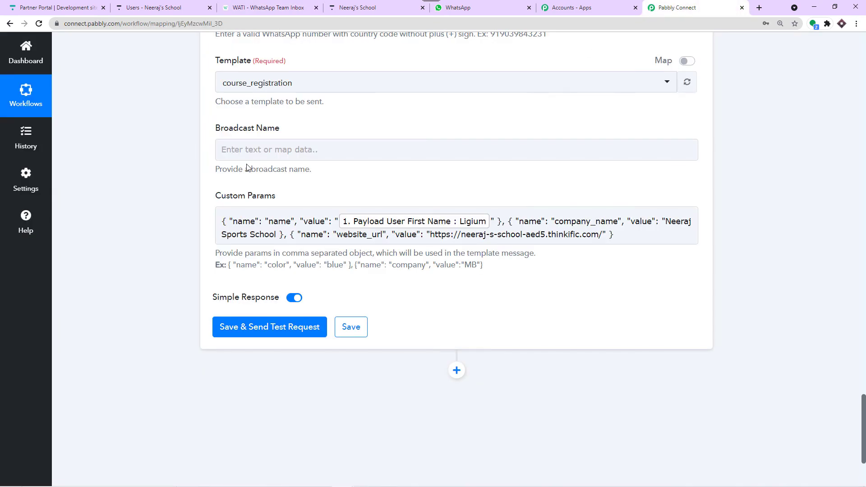
Enter 'Thinkific -' in the Broadcast Name field
{"action": "left_click", "coordinate": [242, 149]}
{"action": "type", "text": "Thin"}
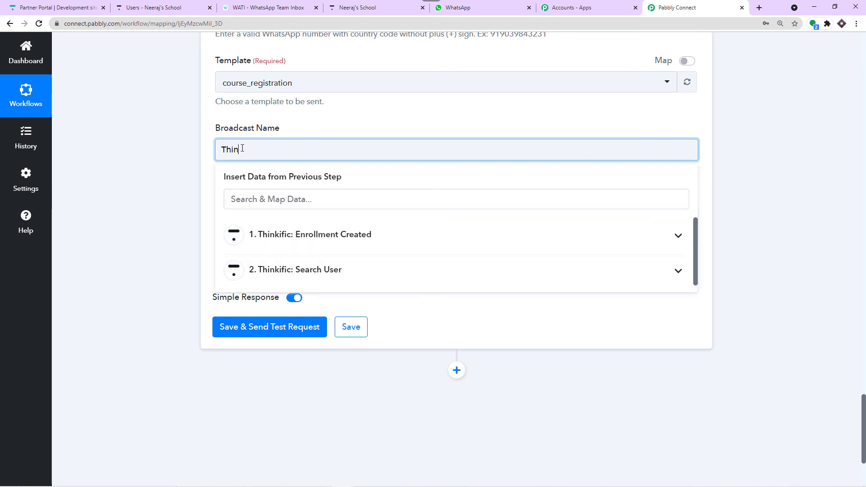
{"action": "type", "text": "kific "}
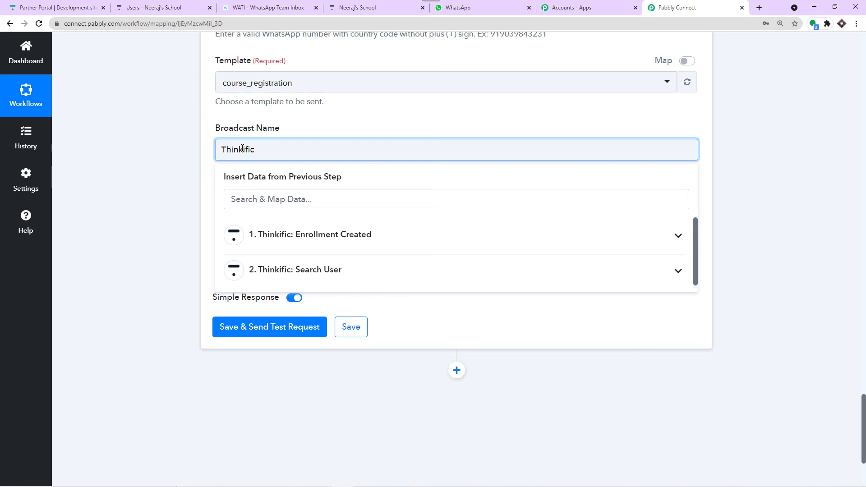
{"action": "type", "text": "-"}
{"action": "left_click", "coordinate": [339, 115]}
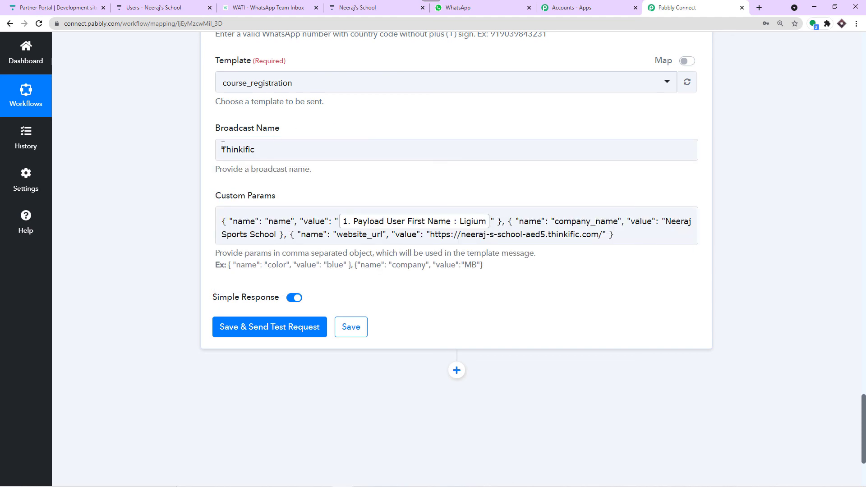
Append Thinkific: Enrollment Created's Payload User First Name to the broadcast name
{"action": "left_click", "coordinate": [257, 150]}
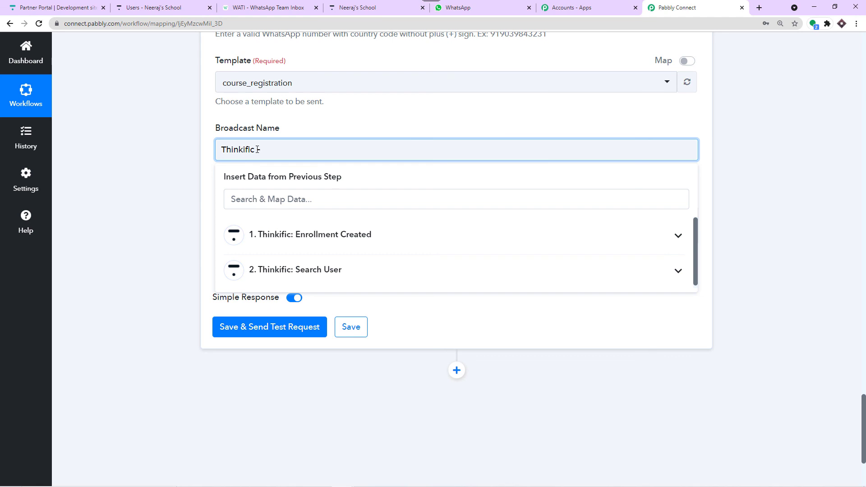
{"action": "left_click", "coordinate": [306, 232]}
{"action": "scroll", "coordinate": [372, 307], "scroll_direction": "down", "scroll_amount": 7}
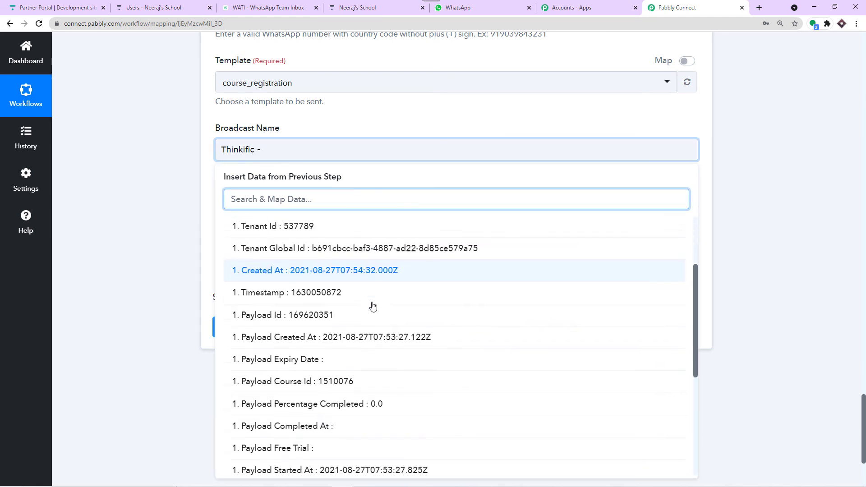
{"action": "left_click", "coordinate": [361, 339]}
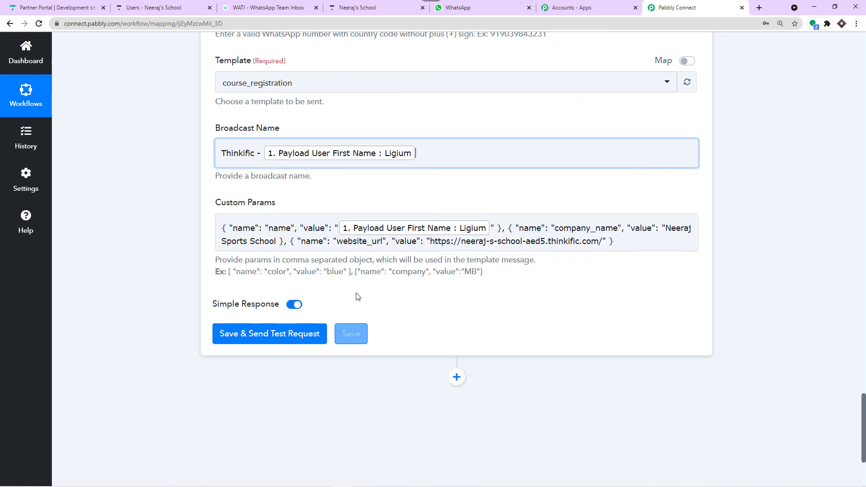
{"action": "left_click", "coordinate": [434, 116]}
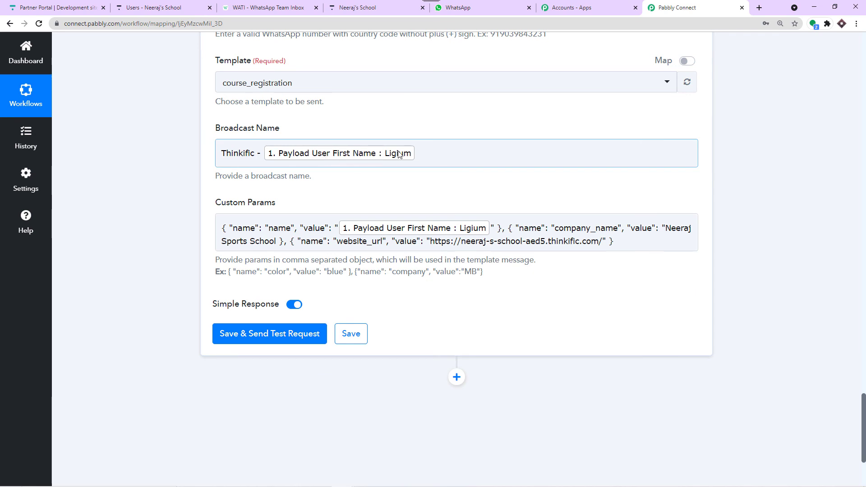
{"action": "left_click", "coordinate": [420, 130]}
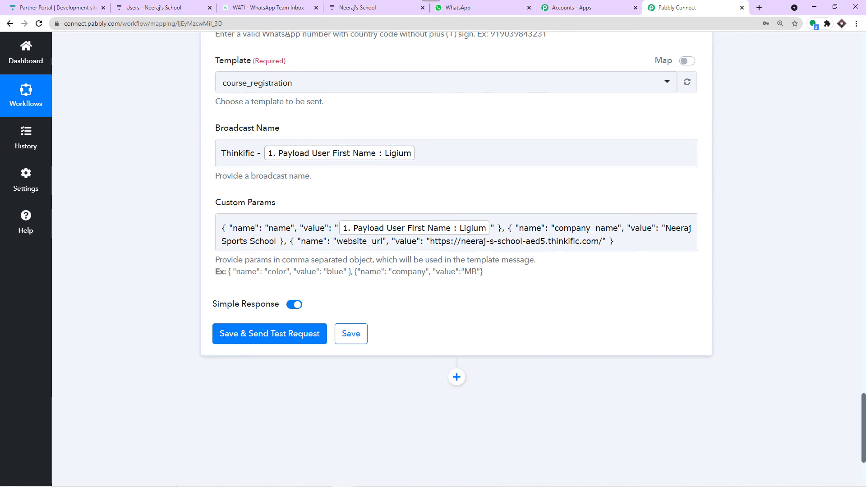
{"action": "left_click", "coordinate": [275, 7]}
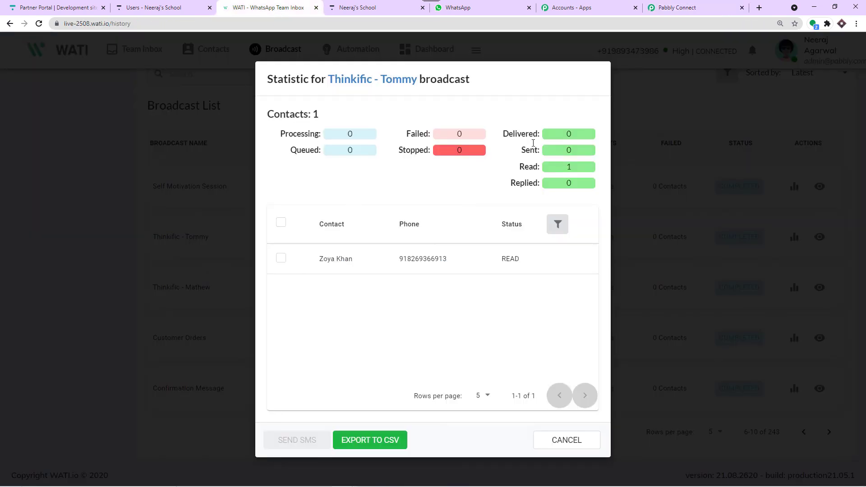
{"action": "left_click", "coordinate": [681, 8]}
{"action": "left_click", "coordinate": [413, 158]}
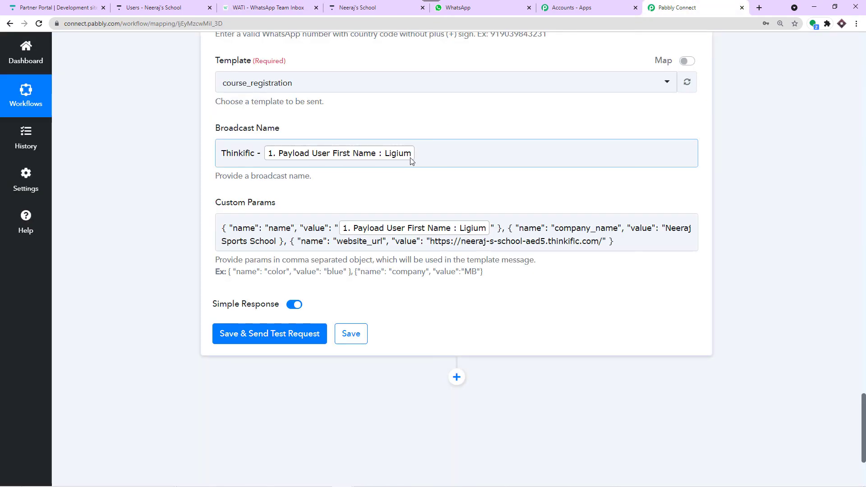
Run Save & Send Test Request for the WATI step, which returns 'Parameters is not correct'
{"action": "scroll", "coordinate": [314, 155], "scroll_direction": "up", "scroll_amount": 1}
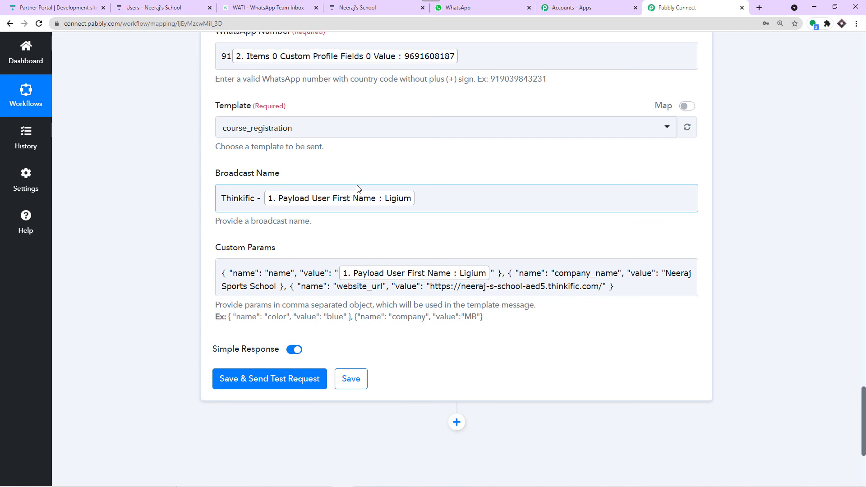
{"action": "scroll", "coordinate": [300, 178], "scroll_direction": "up", "scroll_amount": 2}
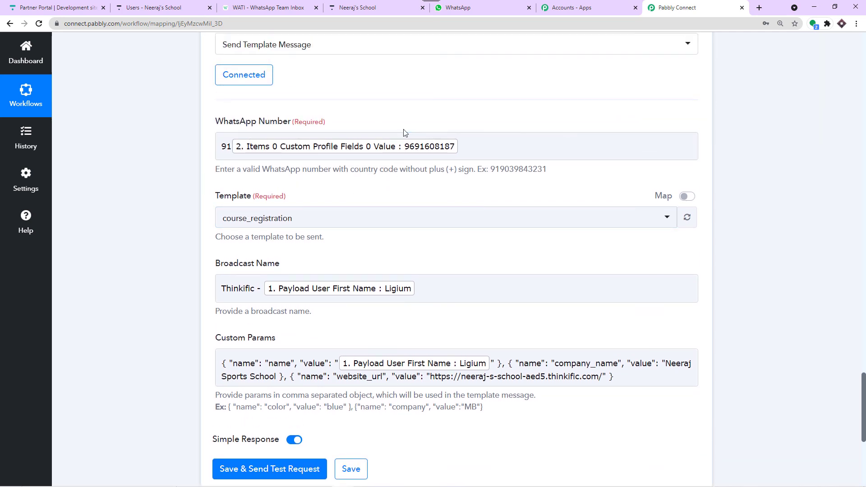
{"action": "scroll", "coordinate": [271, 136], "scroll_direction": "down", "scroll_amount": 4}
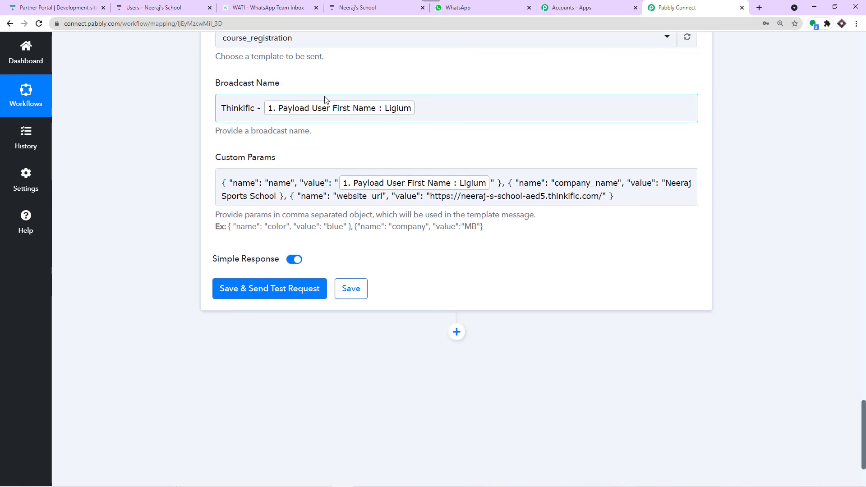
{"action": "scroll", "coordinate": [343, 189], "scroll_direction": "down", "scroll_amount": 1}
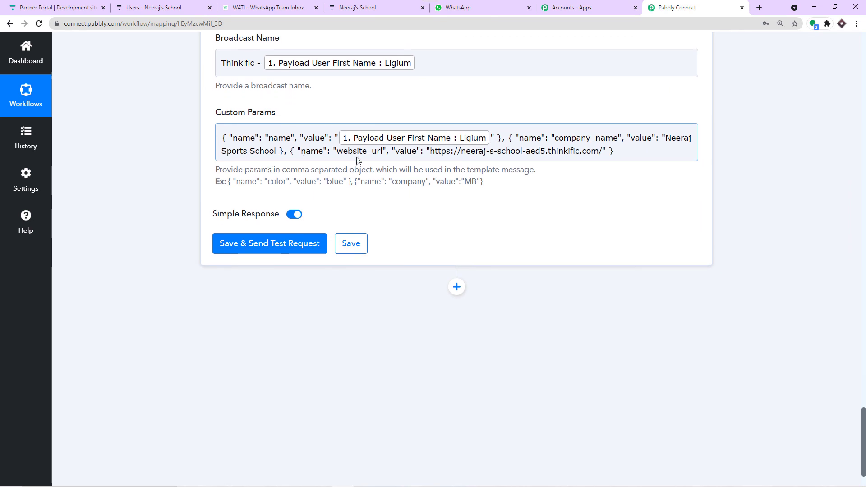
{"action": "left_click", "coordinate": [269, 248]}
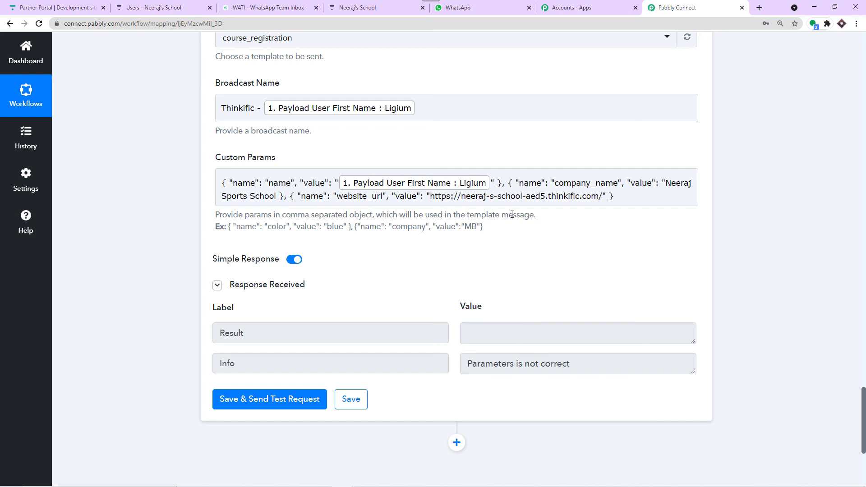
Add the missing closing quote after "Neeraj Sports School" in the Custom Params field
{"action": "left_click", "coordinate": [277, 195]}
{"action": "type", "text": "\""}
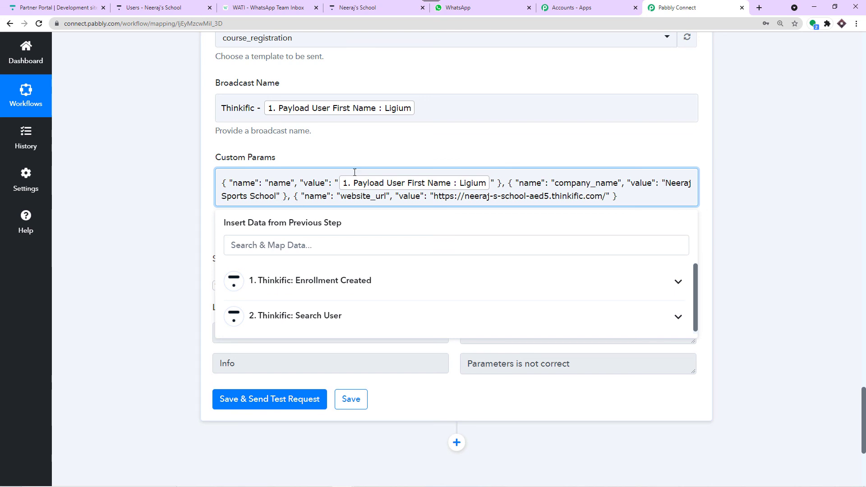
{"action": "left_click", "coordinate": [482, 141]}
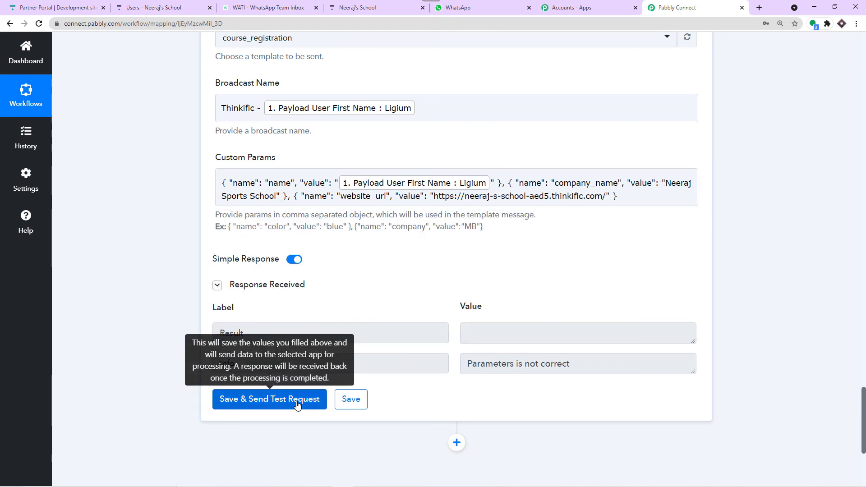
Resend the WATI test request and check the course_registration response with name, company and website
{"action": "left_click", "coordinate": [298, 405]}
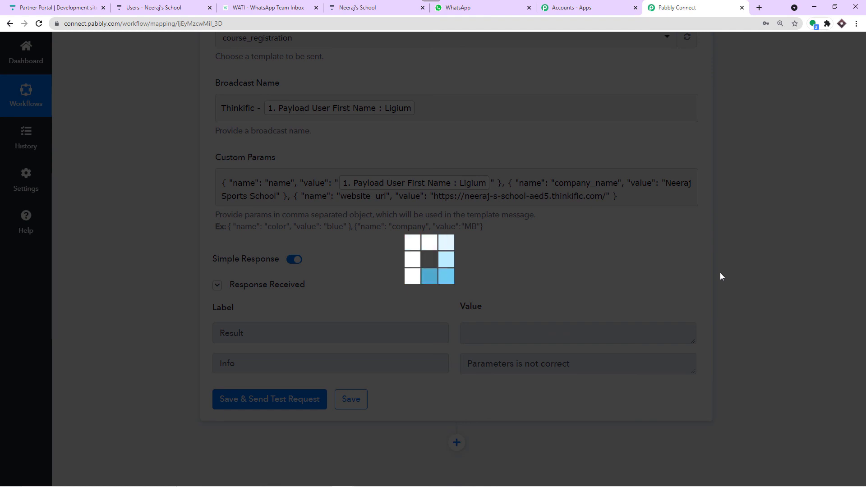
{"action": "scroll", "coordinate": [645, 302], "scroll_direction": "down", "scroll_amount": 2}
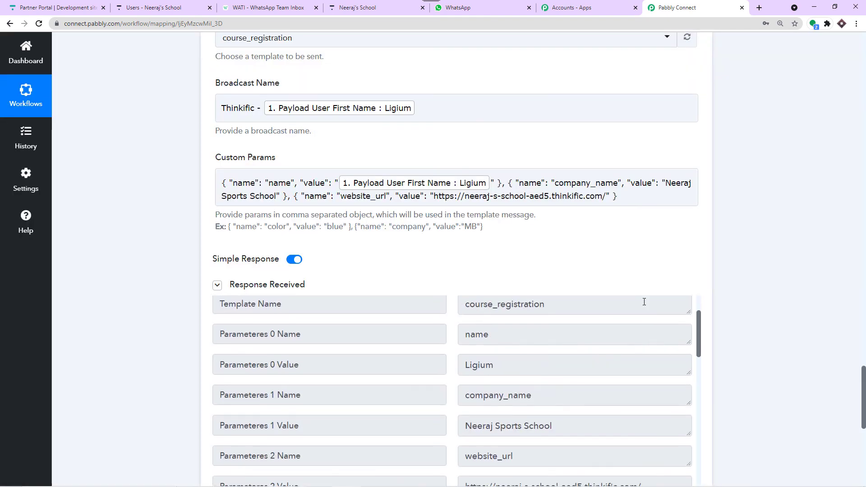
{"action": "scroll", "coordinate": [622, 326], "scroll_direction": "up", "scroll_amount": 2}
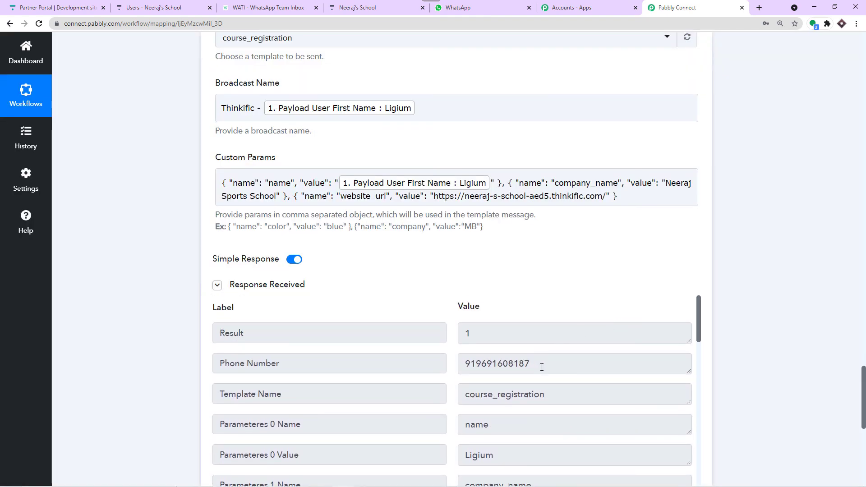
{"action": "scroll", "coordinate": [544, 367], "scroll_direction": "down", "scroll_amount": 2}
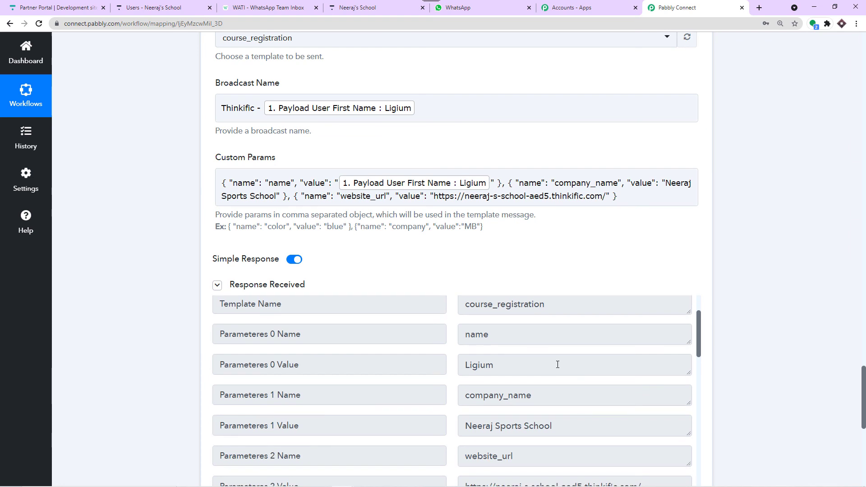
{"action": "scroll", "coordinate": [557, 365], "scroll_direction": "up", "scroll_amount": 1}
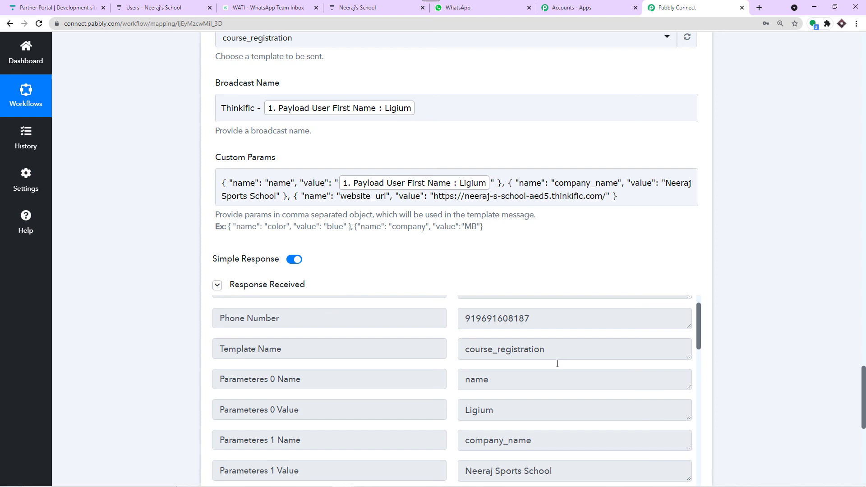
{"action": "scroll", "coordinate": [472, 116], "scroll_direction": "up", "scroll_amount": 1}
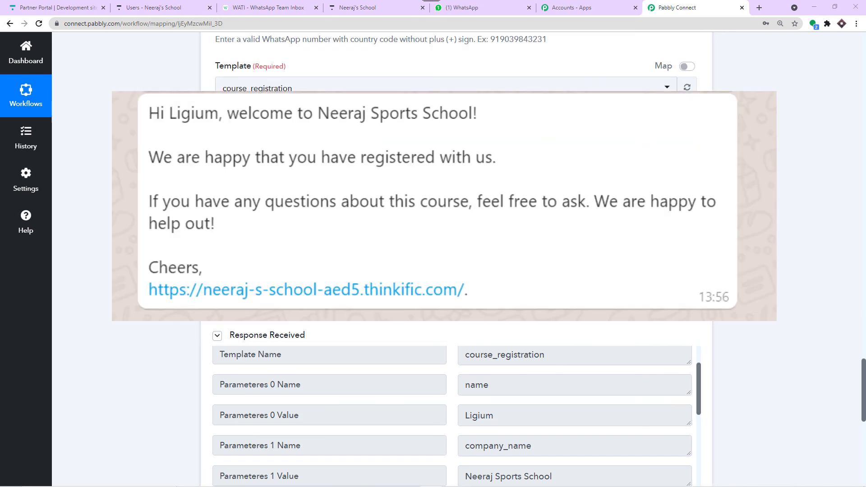
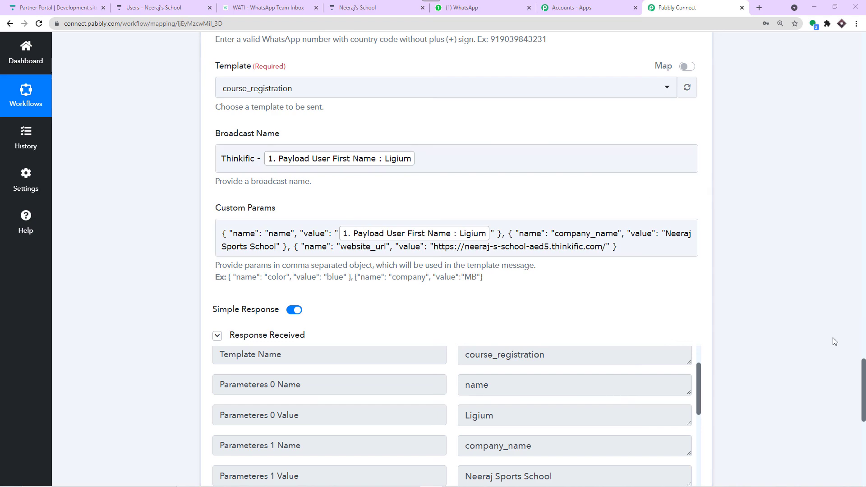
Collapse the WATI Send Template Message, Thinkific Search User and Enrollment Created cards, bottom to top
{"action": "left_click_drag", "start_coordinate": [862, 377], "coordinate": [857, 290]}
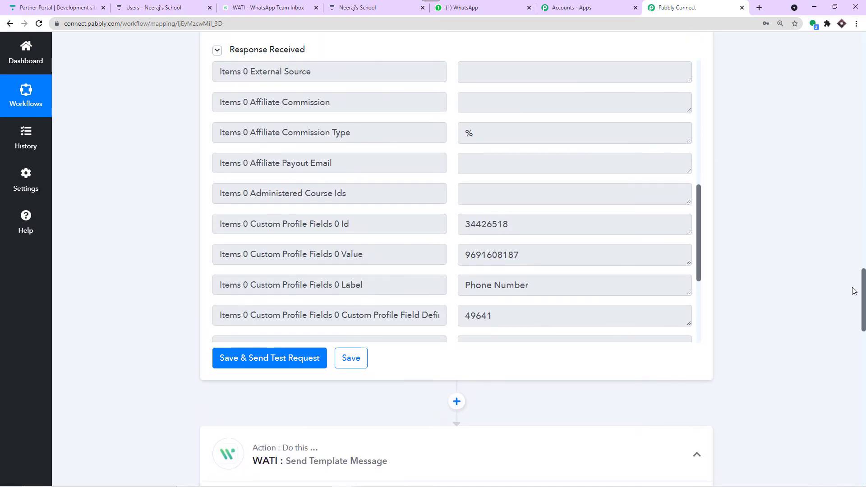
{"action": "left_click", "coordinate": [492, 457]}
{"action": "scroll", "coordinate": [514, 352], "scroll_direction": "up", "scroll_amount": 10}
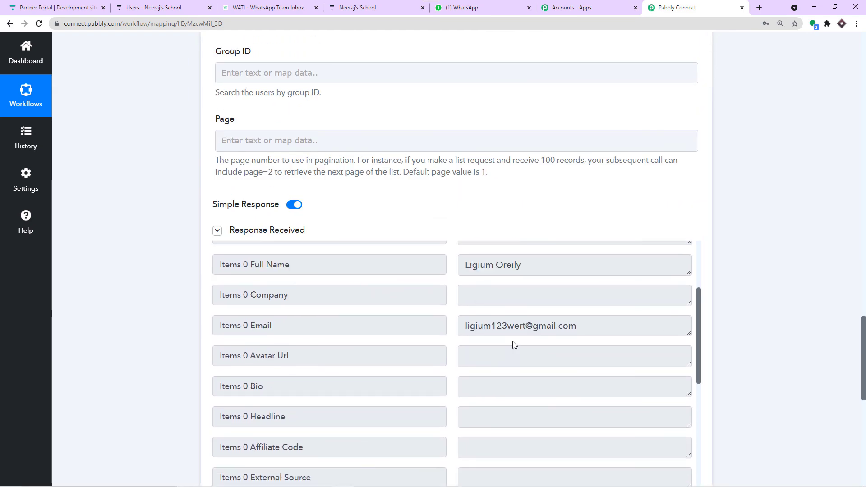
{"action": "scroll", "coordinate": [468, 157], "scroll_direction": "up", "scroll_amount": 15}
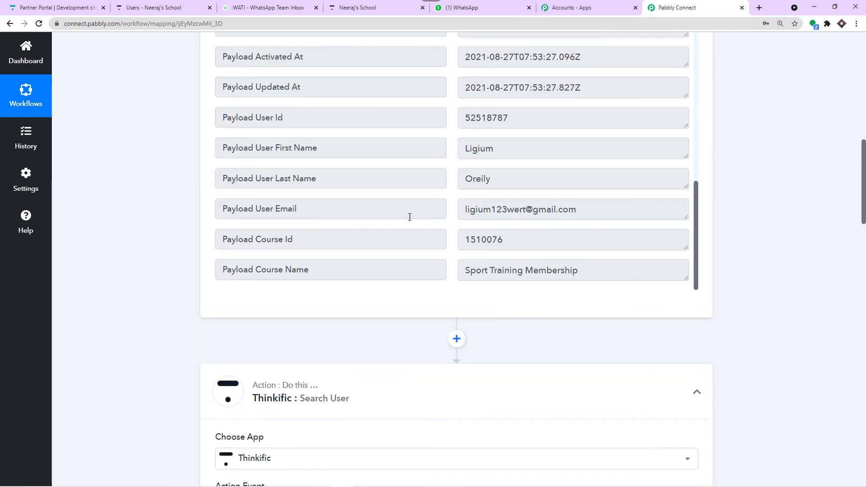
{"action": "left_click", "coordinate": [365, 383]}
{"action": "scroll", "coordinate": [497, 217], "scroll_direction": "up", "scroll_amount": 10}
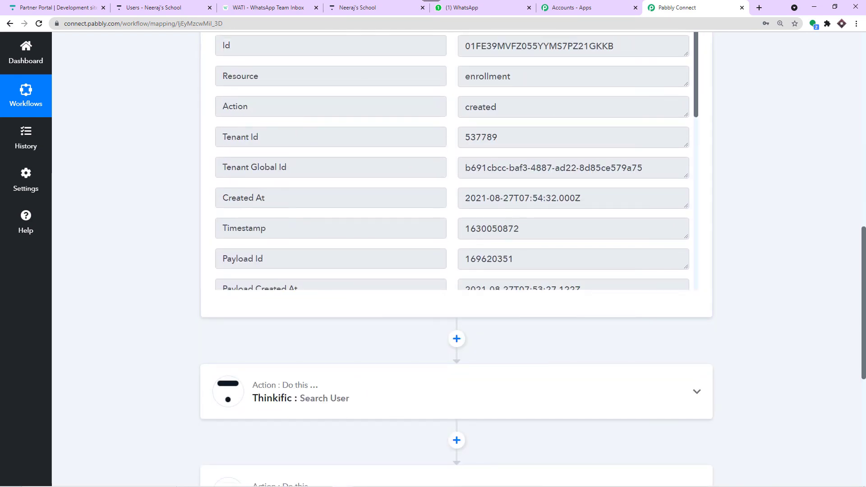
{"action": "scroll", "coordinate": [415, 185], "scroll_direction": "up", "scroll_amount": 10}
{"action": "scroll", "coordinate": [414, 185], "scroll_direction": "up", "scroll_amount": 4}
{"action": "left_click", "coordinate": [345, 174]}
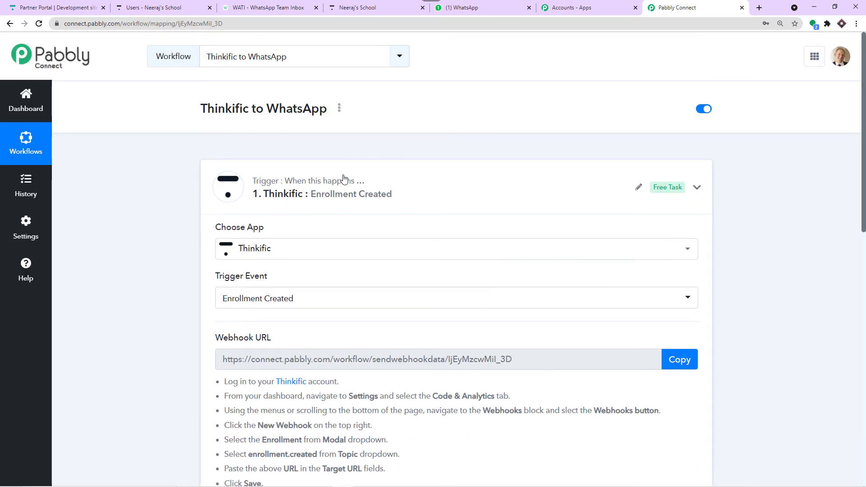
{"action": "scroll", "coordinate": [493, 170], "scroll_direction": "down", "scroll_amount": 1}
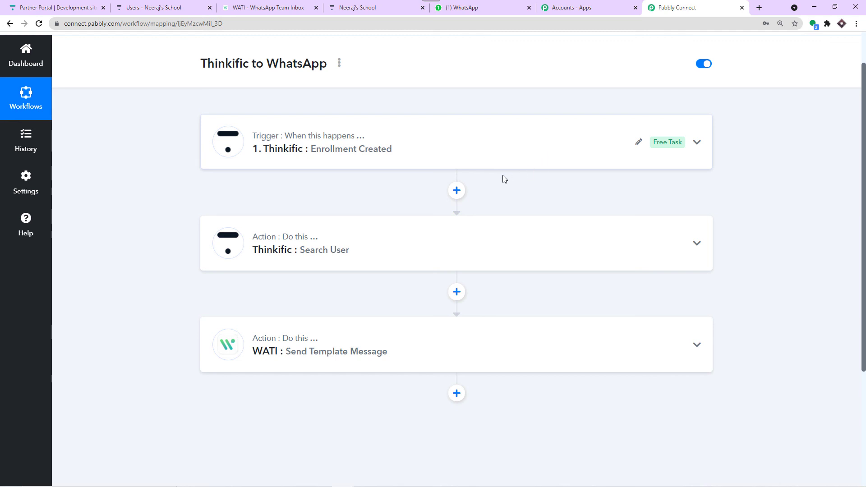
{"action": "scroll", "coordinate": [449, 193], "scroll_direction": "down", "scroll_amount": 2}
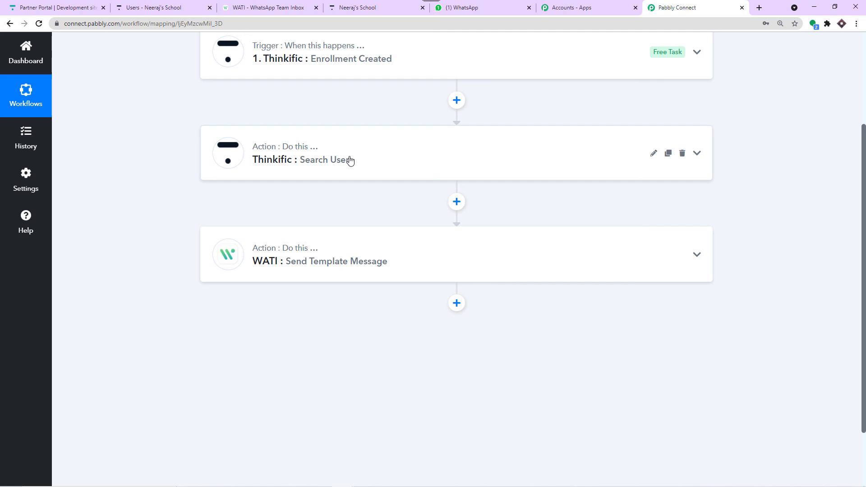
{"action": "scroll", "coordinate": [392, 161], "scroll_direction": "down", "scroll_amount": 1}
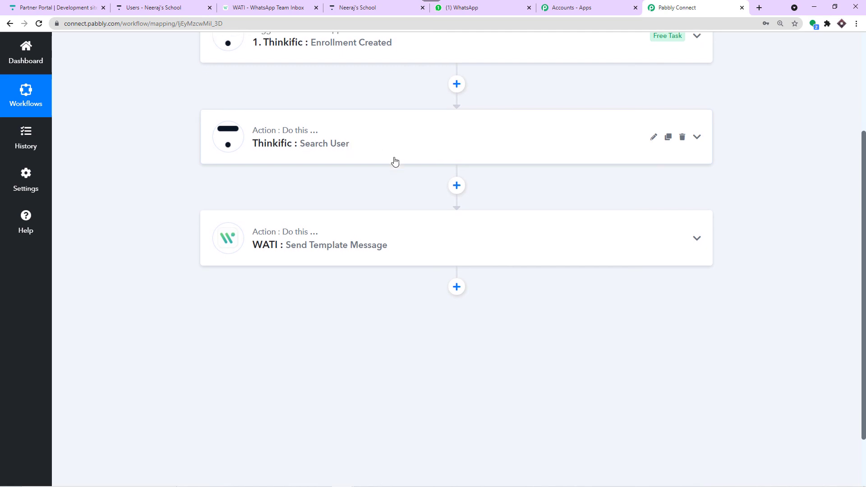
{"action": "scroll", "coordinate": [397, 208], "scroll_direction": "down", "scroll_amount": 1}
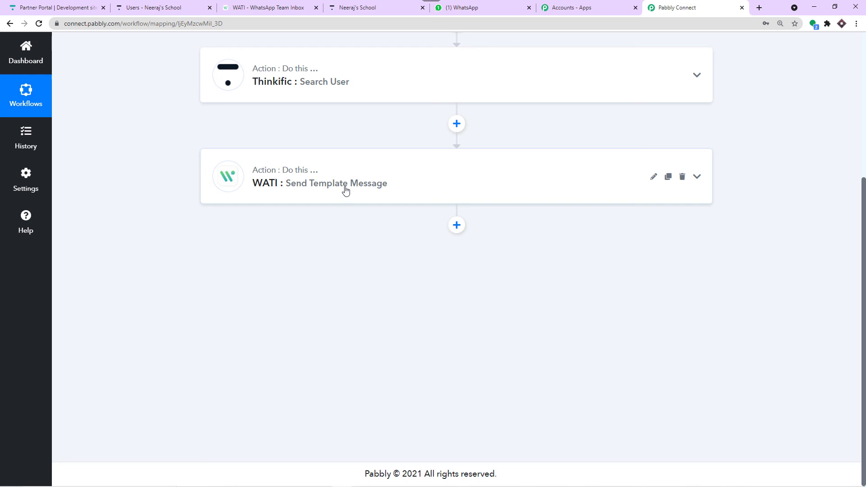
{"action": "scroll", "coordinate": [347, 191], "scroll_direction": "up", "scroll_amount": 2}
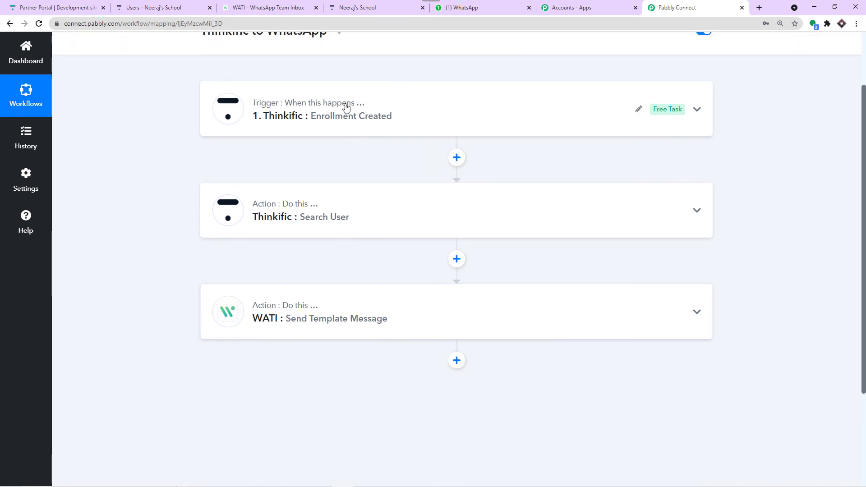